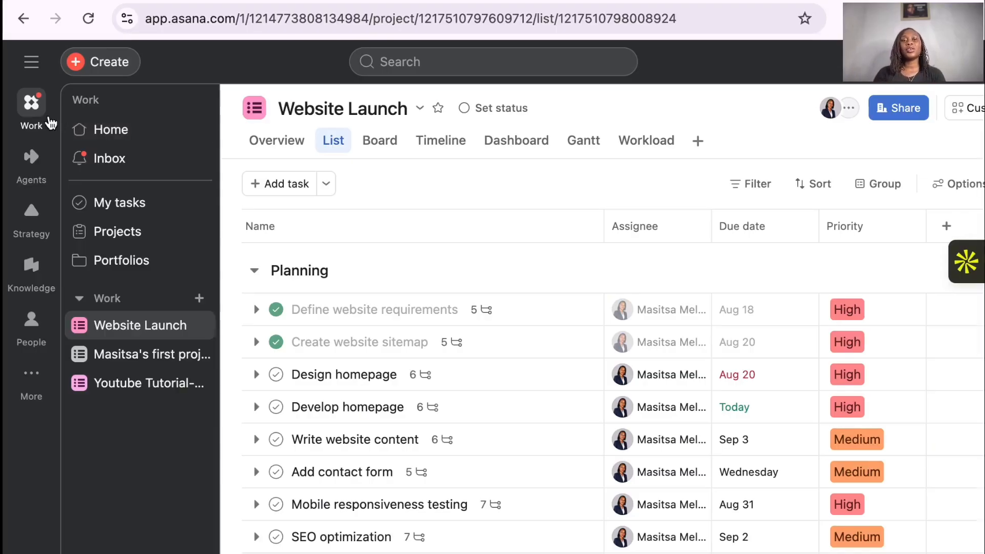
Open the home page and review its task summary for My month and My week
click(131, 132)
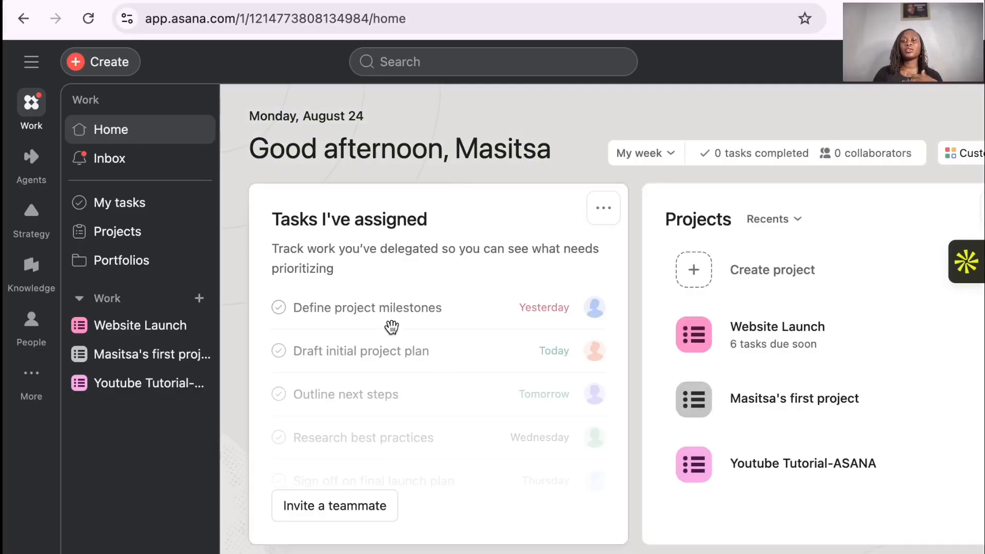
click(670, 155)
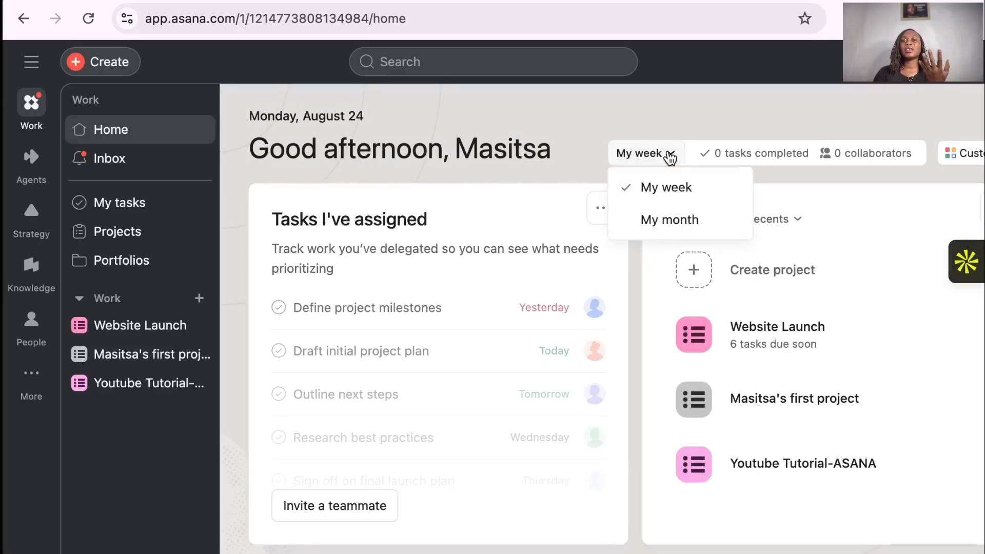
click(665, 221)
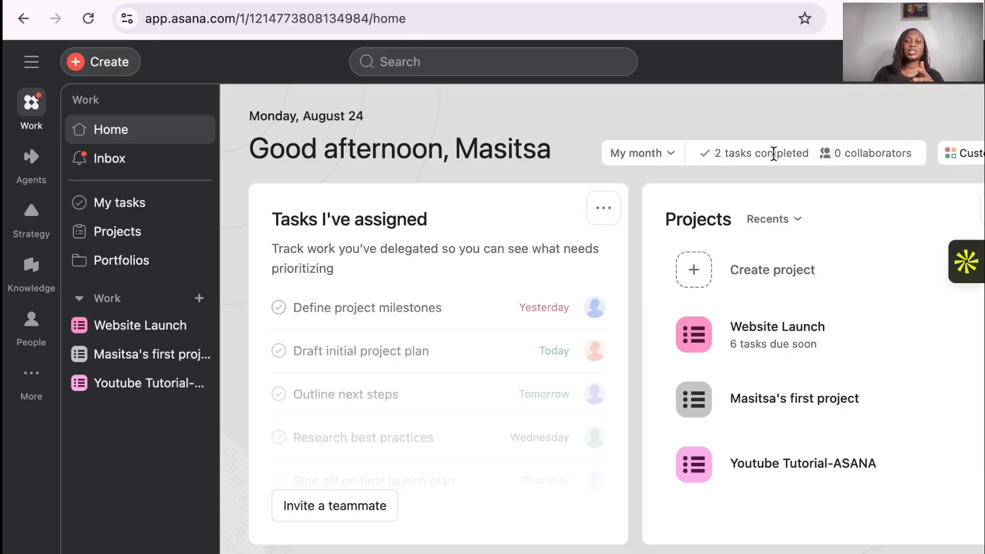
click(672, 156)
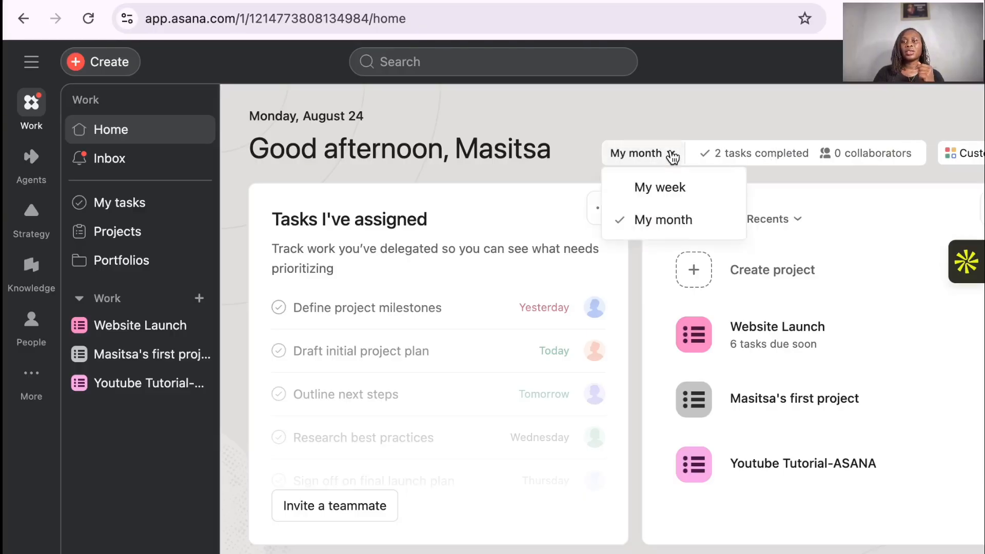
click(670, 188)
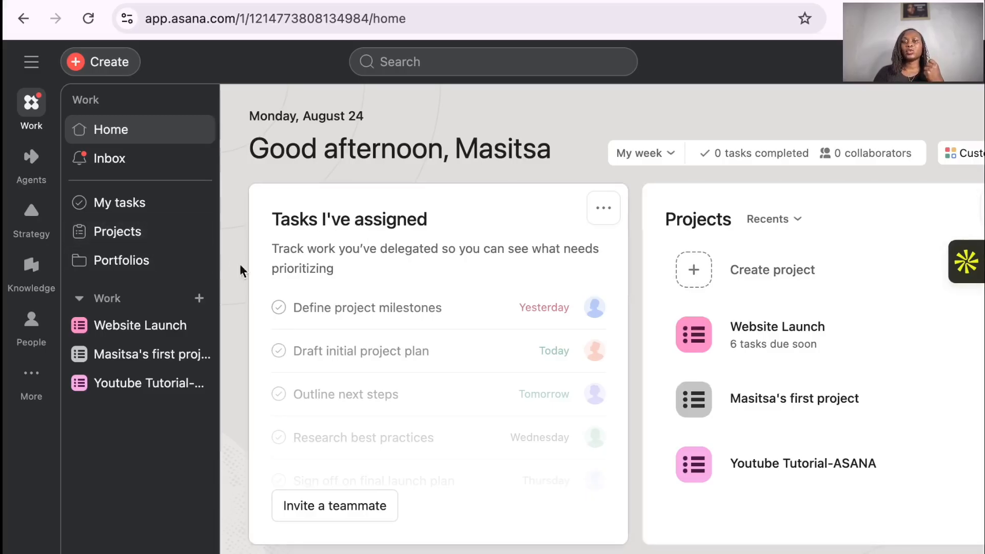
Start a new blank project from the projects overview and name it "Planning Design Development Testing Launch"
click(168, 235)
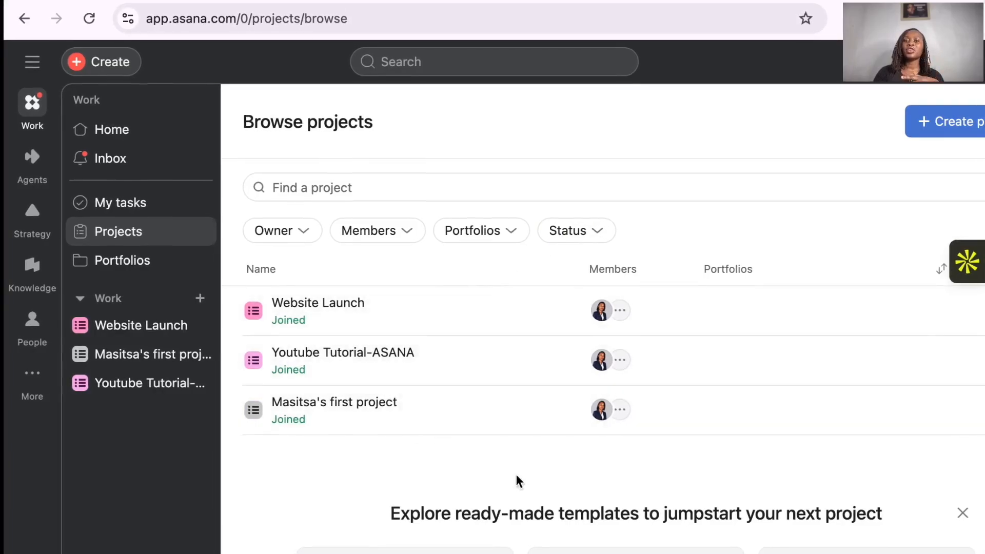
click(942, 138)
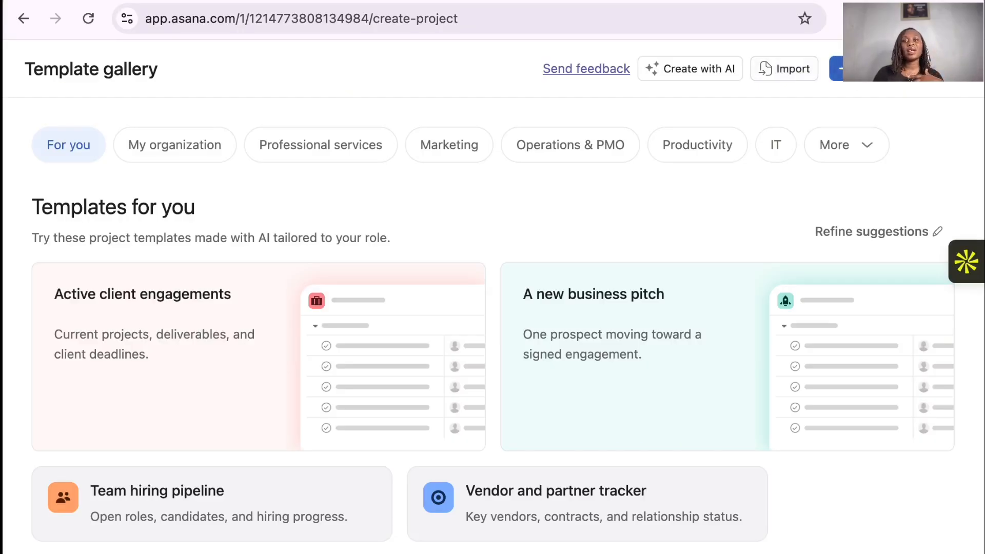
click(836, 69)
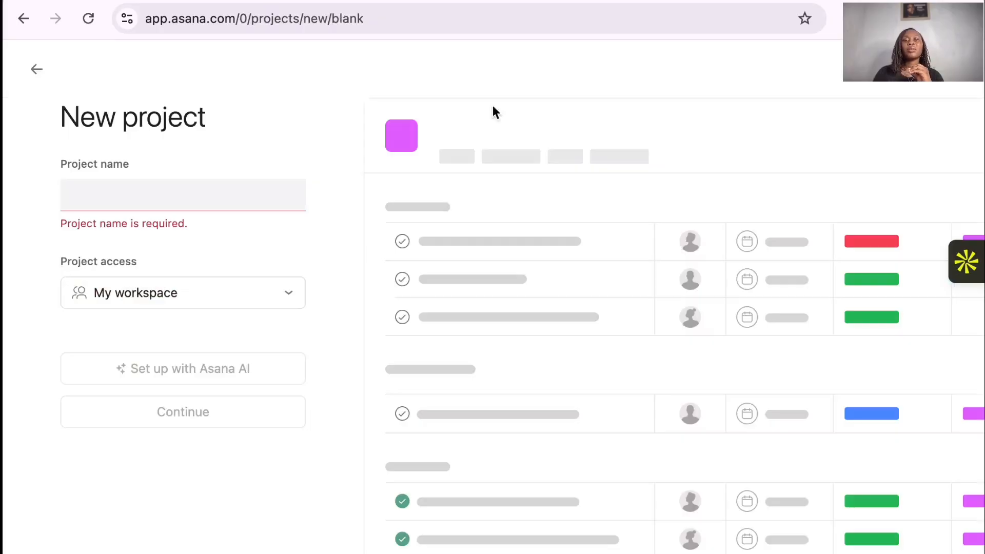
click(234, 193)
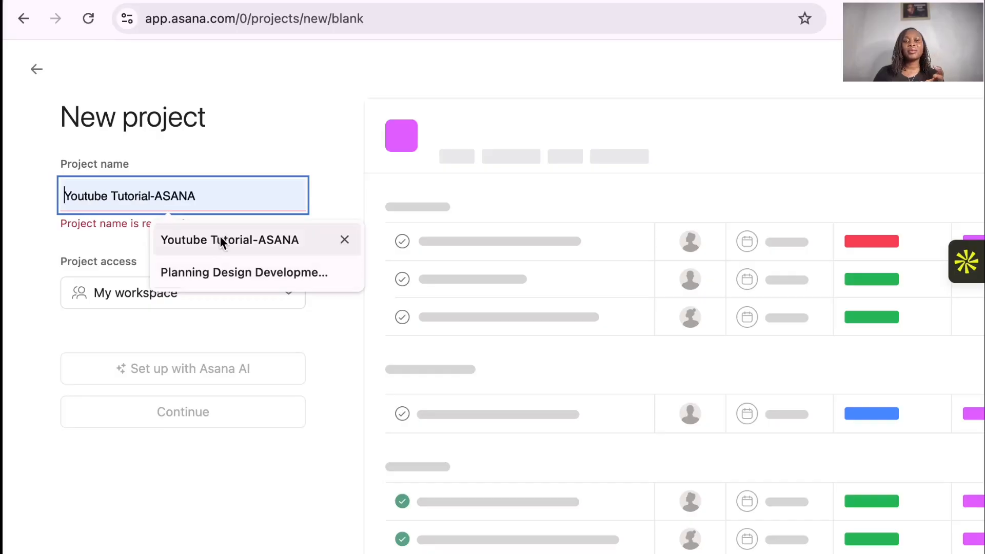
click(217, 269)
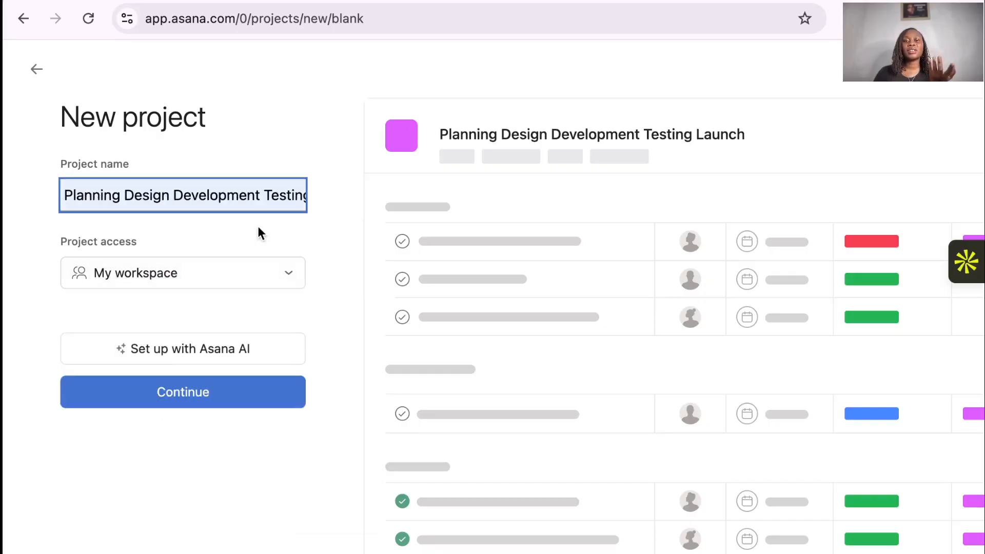
Review the project access options, keep My workspace, and create the project
click(204, 277)
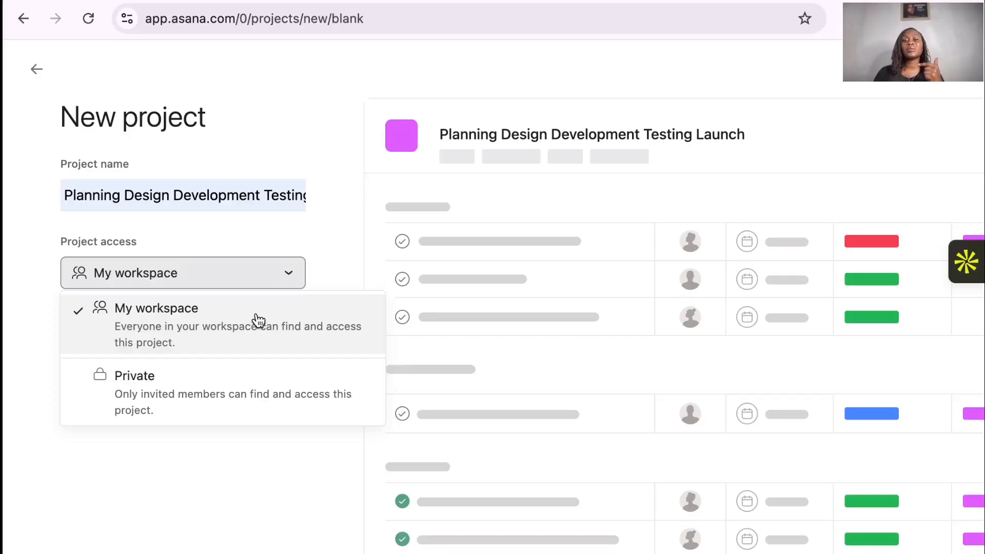
click(288, 282)
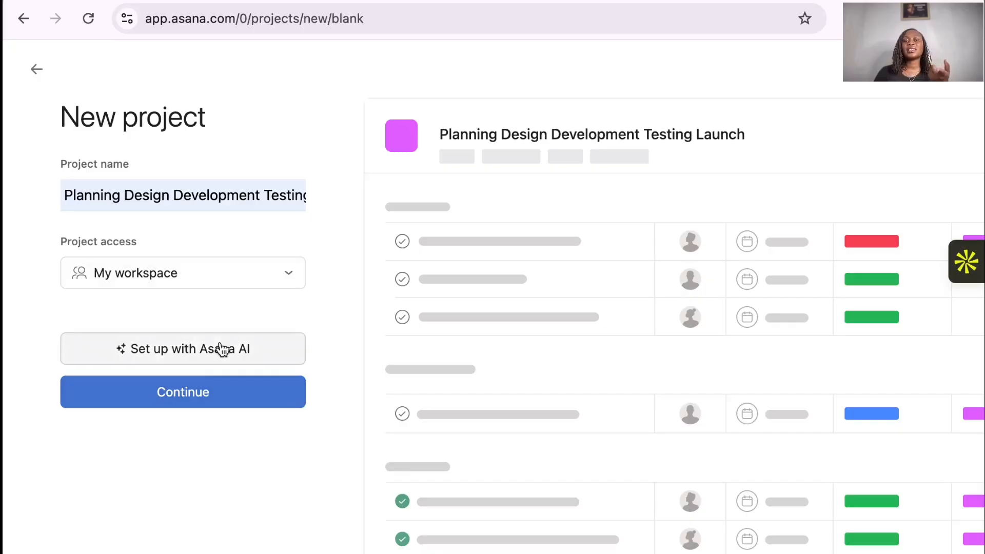
click(194, 401)
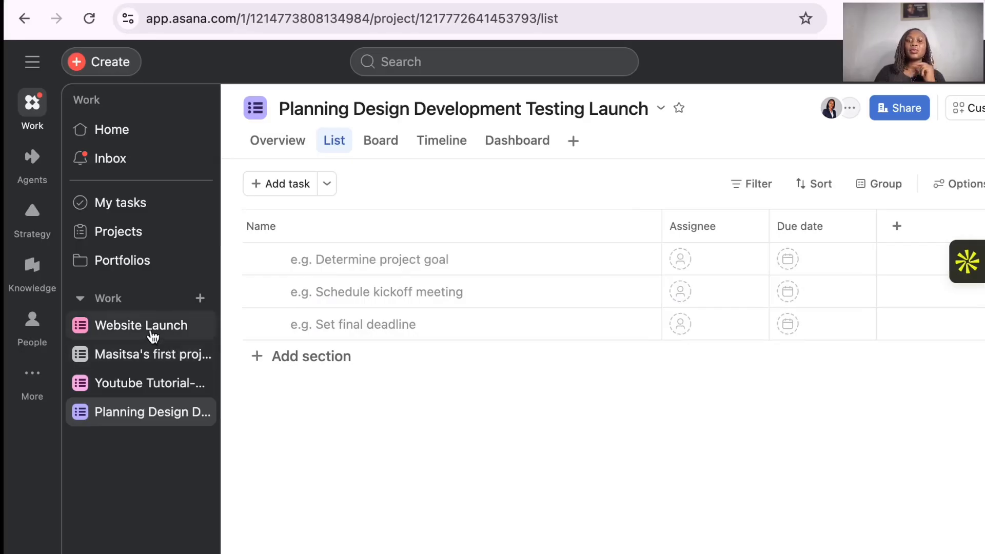
Add an empty task to the Planning section of the Website Launch project and open its details
click(146, 328)
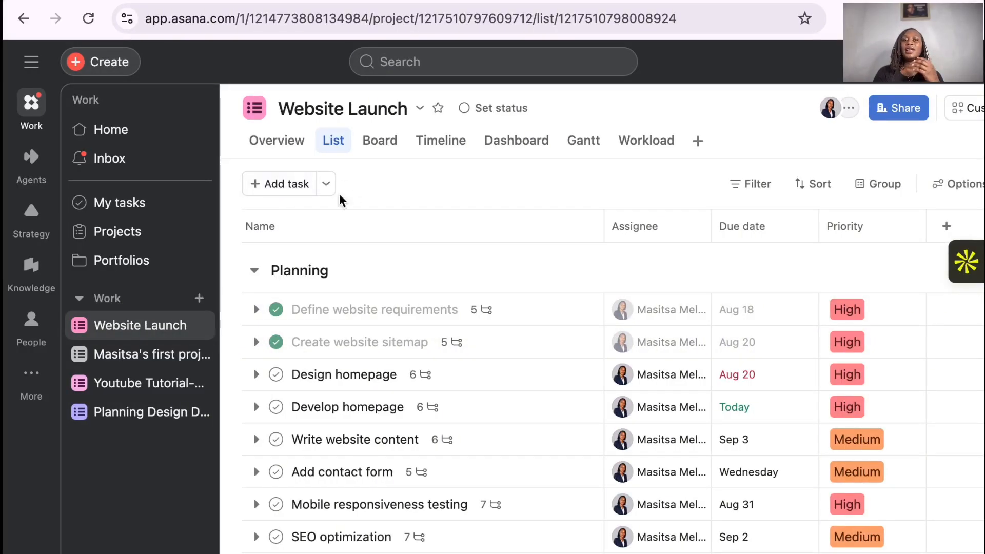
click(287, 185)
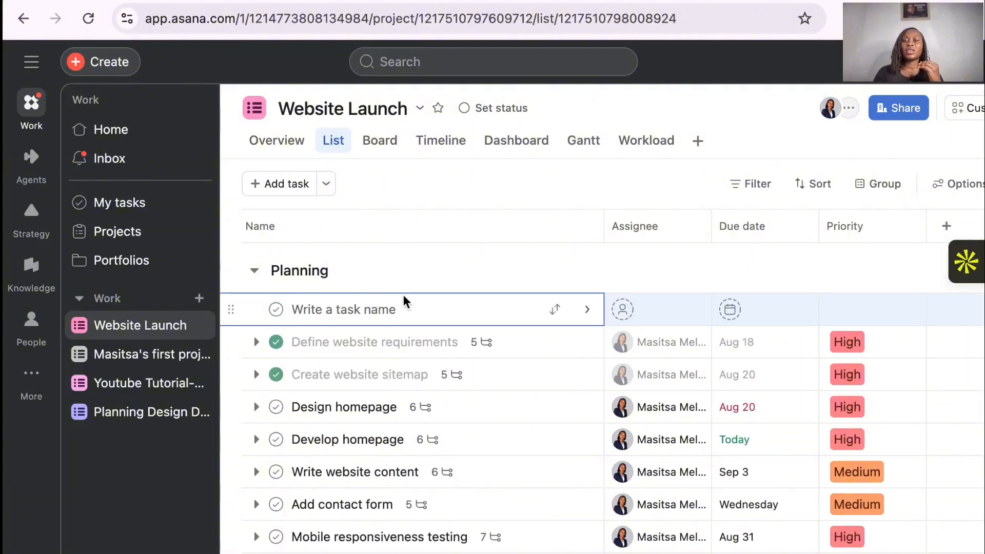
scroll(680, 302, right, 2)
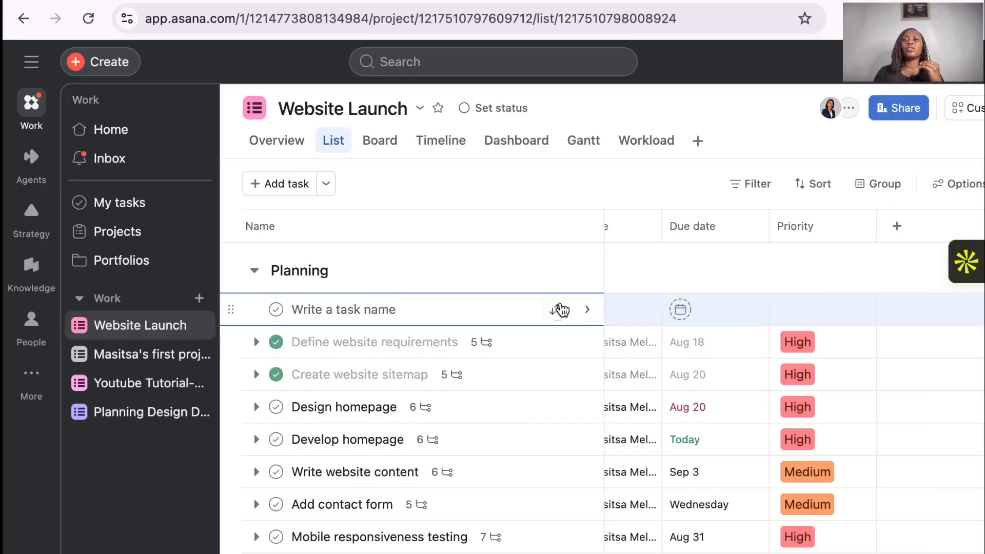
click(587, 314)
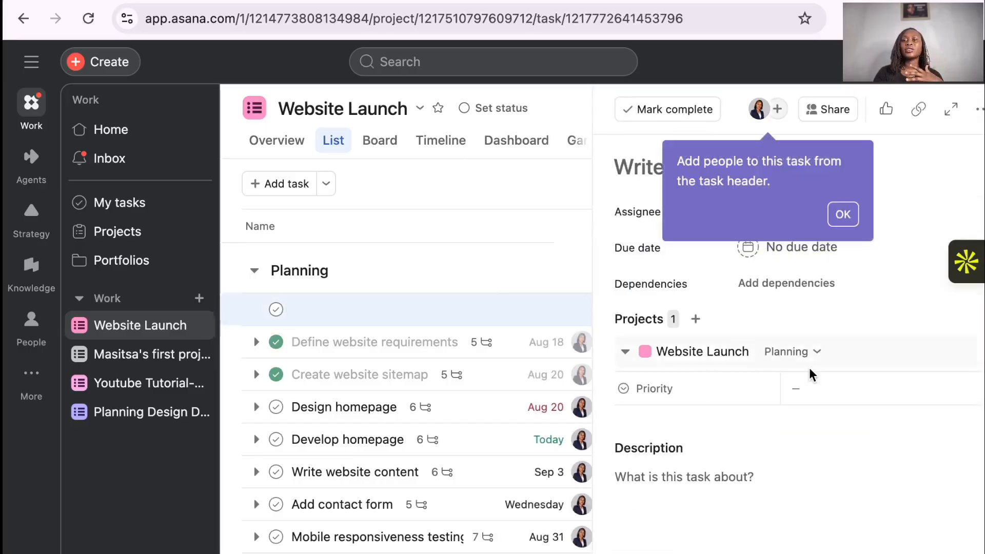
scroll(712, 367, down, 2)
scroll(712, 367, up, 3)
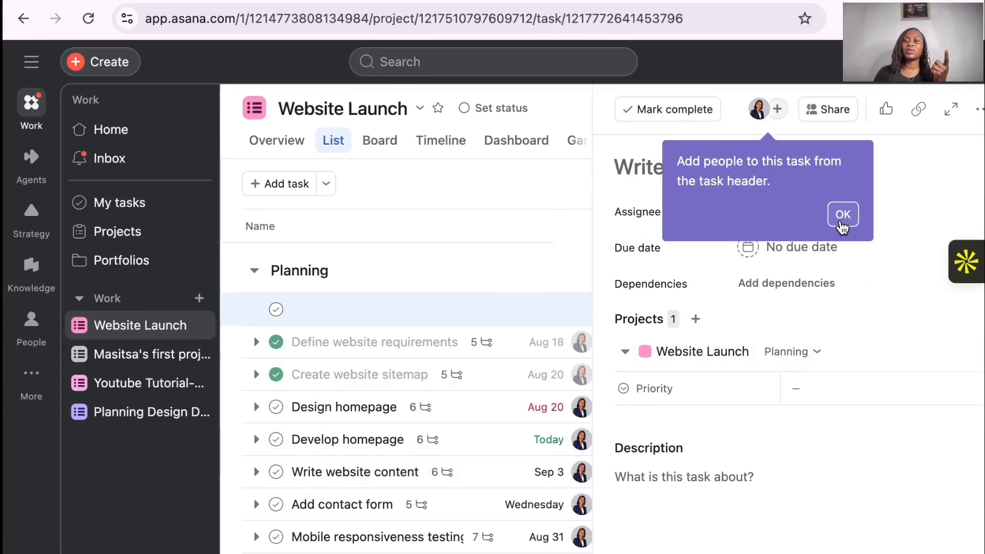
click(843, 214)
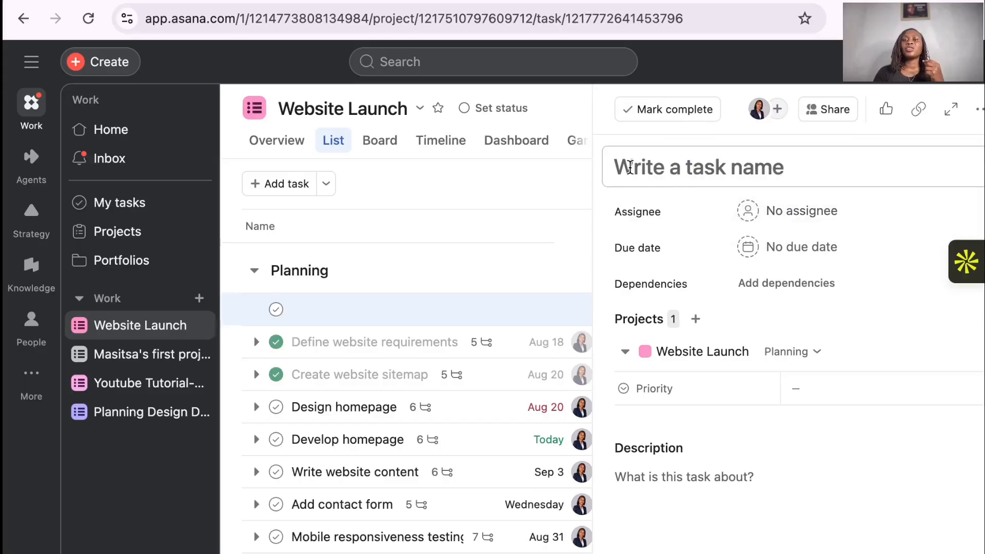
Name the new task "Design Homepage"
click(630, 167)
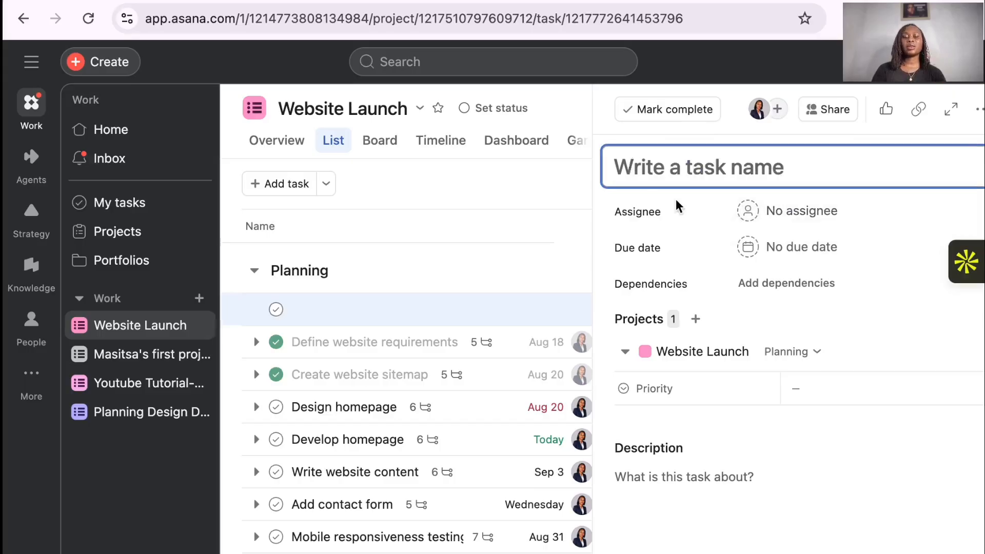
text(De)
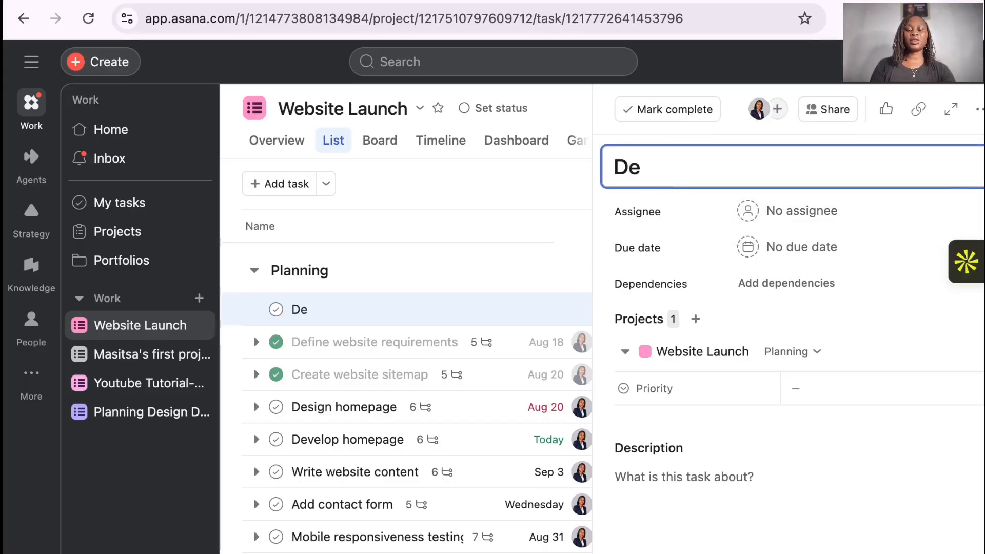
text(sign)
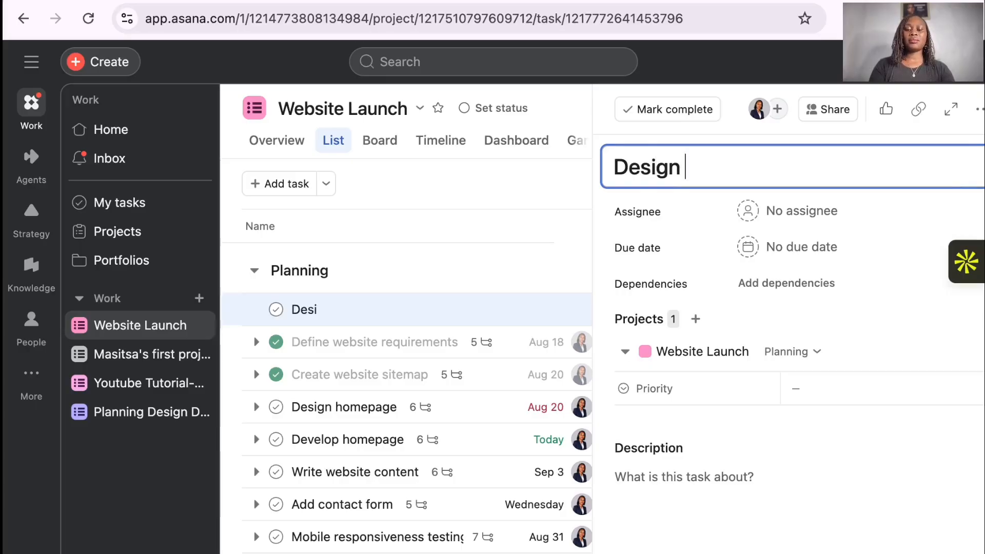
text( Home)
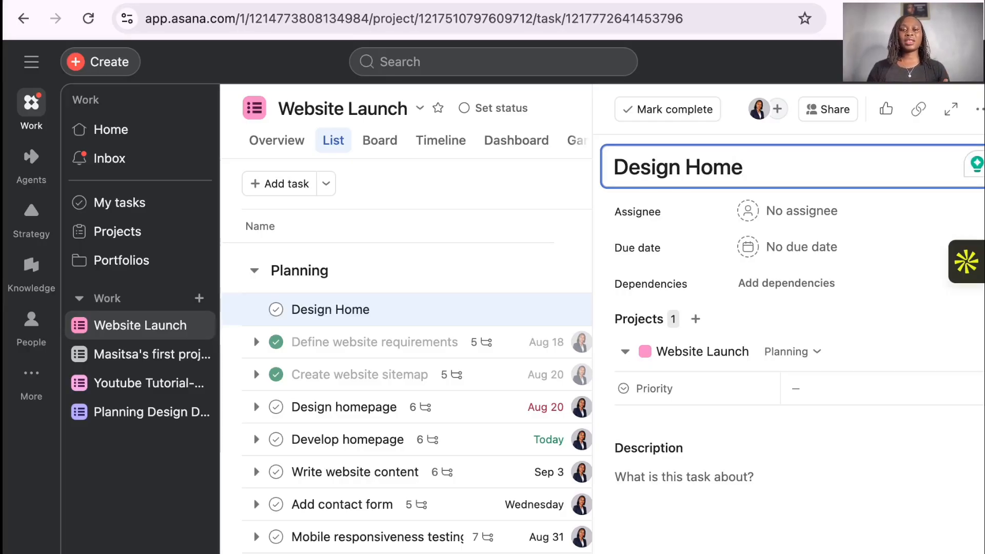
text(page)
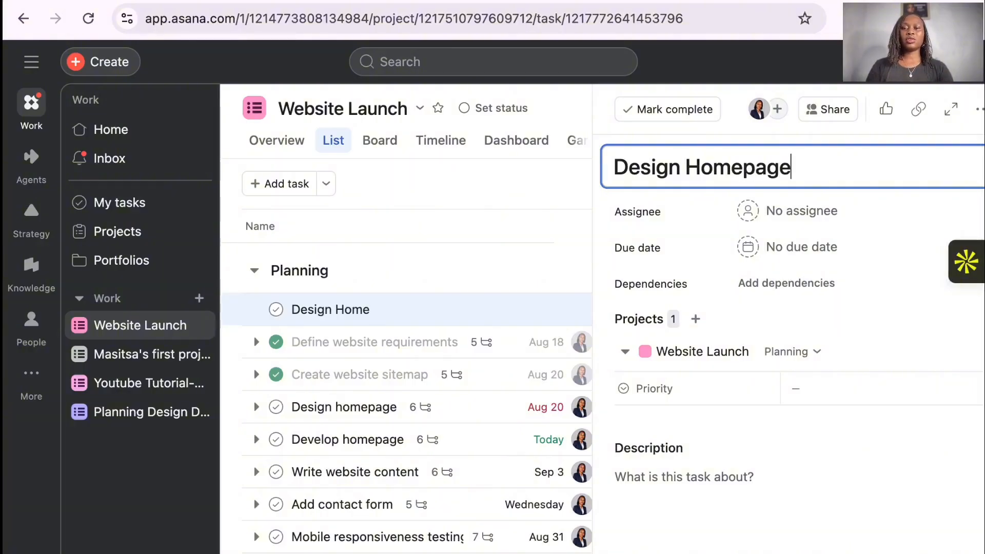
Assign the new Design Homepage task to the suggested workspace member and set its due date to 08/31/26
click(753, 221)
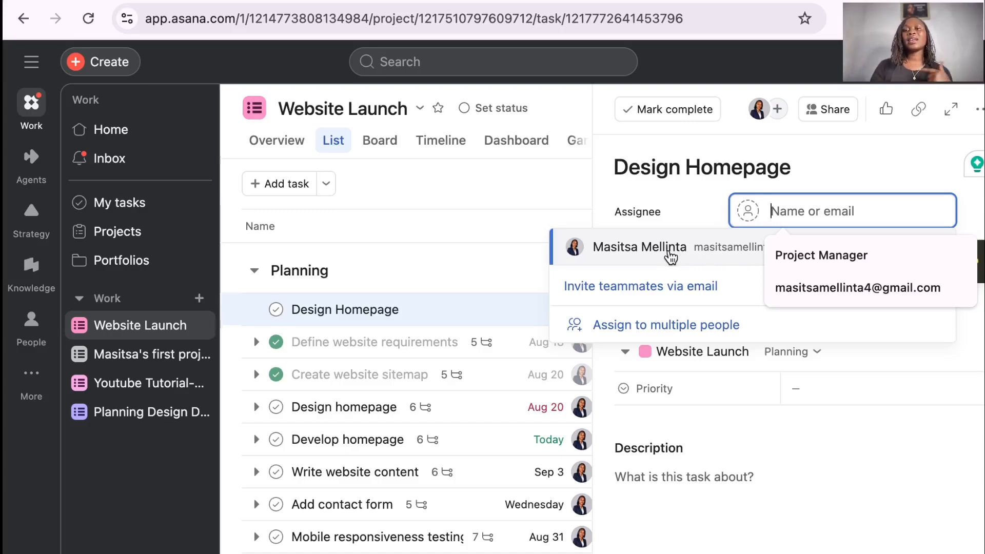
click(670, 252)
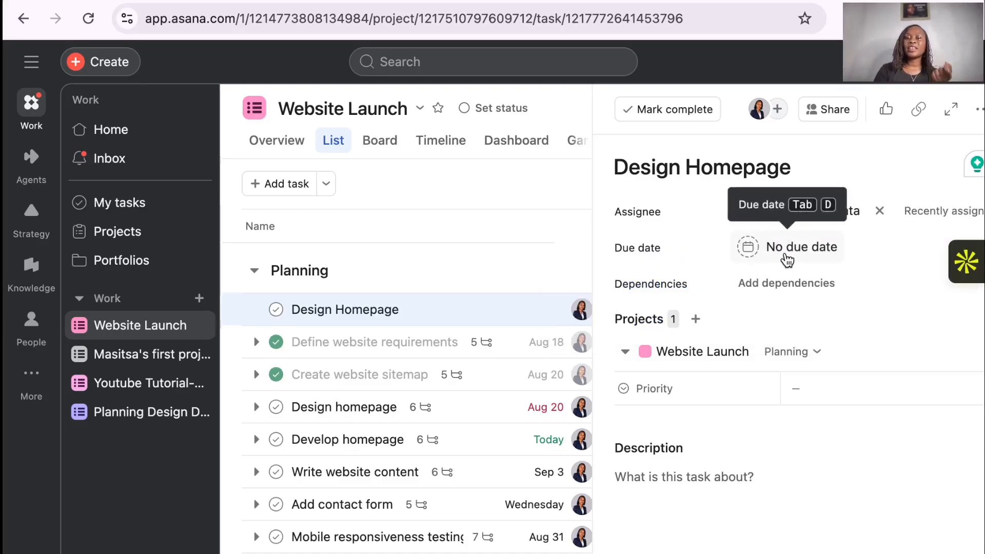
click(784, 259)
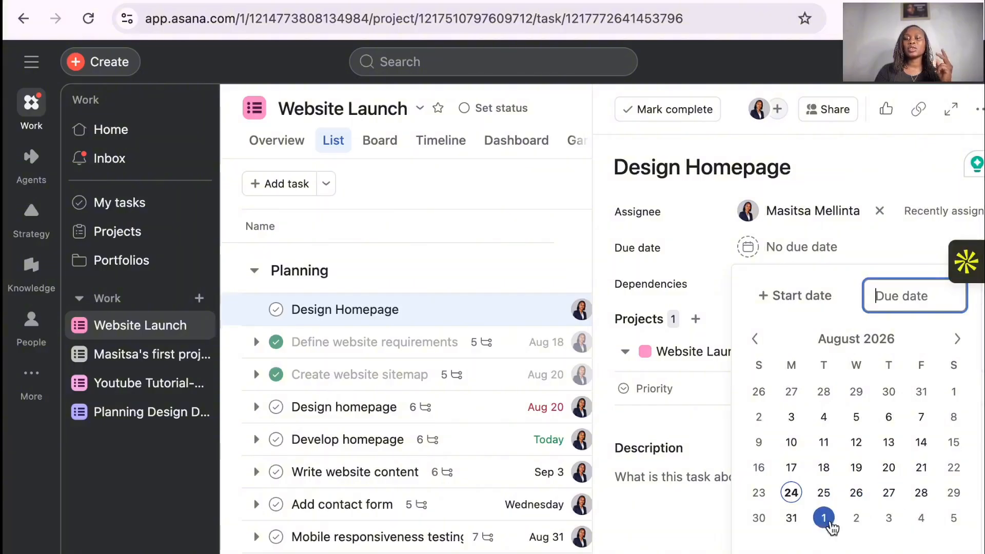
click(792, 518)
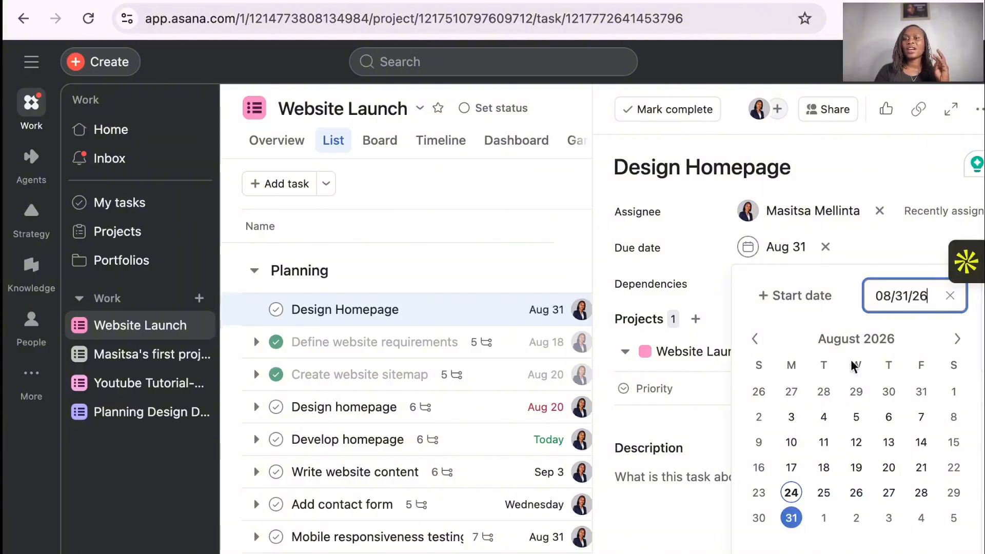
click(869, 251)
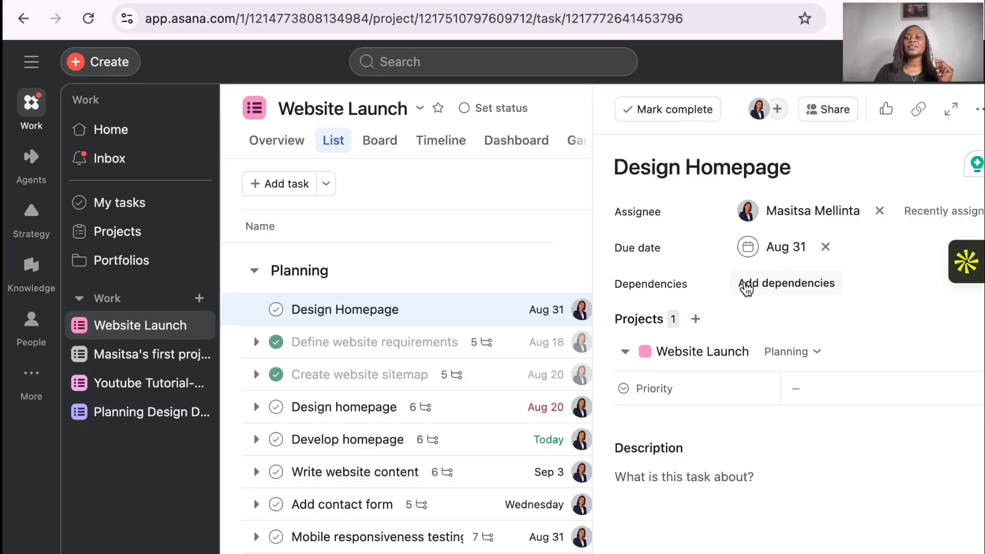
Examine the dependency types, project section choices, and subtask and attachment areas of the new Design Homepage task
click(755, 290)
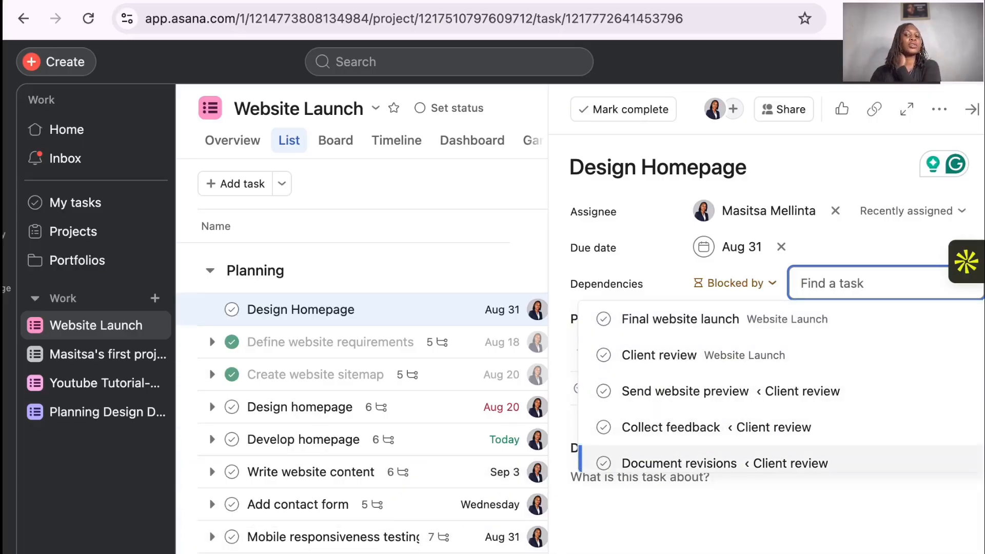
click(778, 283)
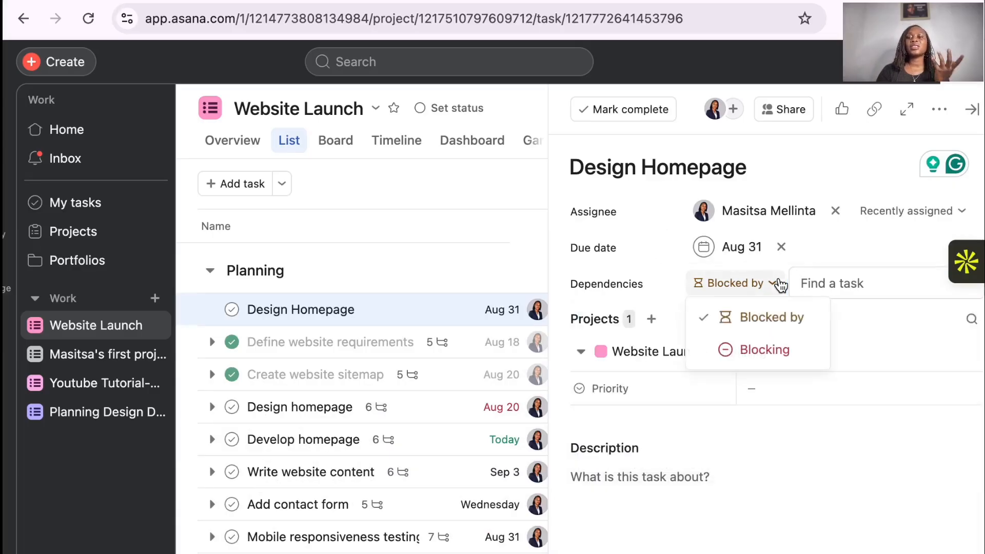
click(918, 327)
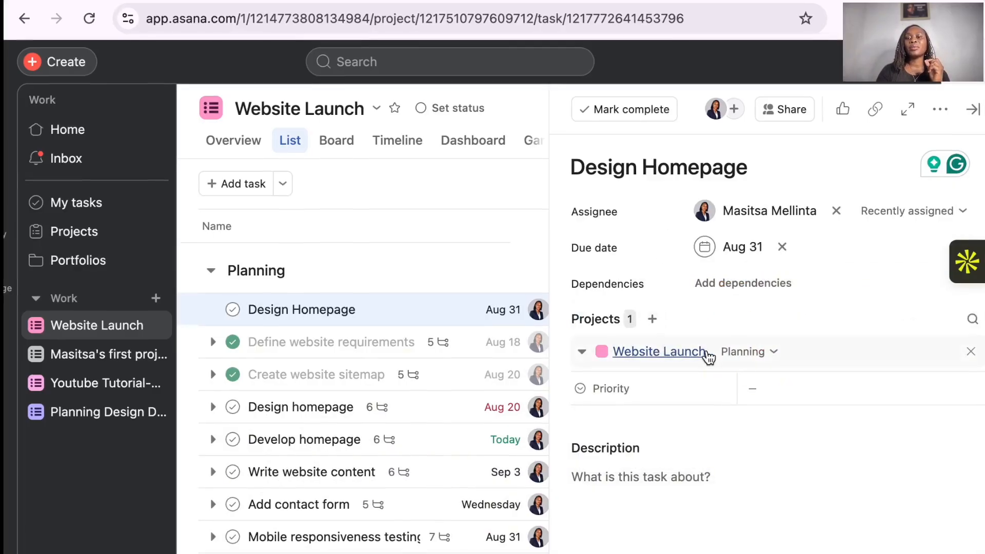
click(764, 355)
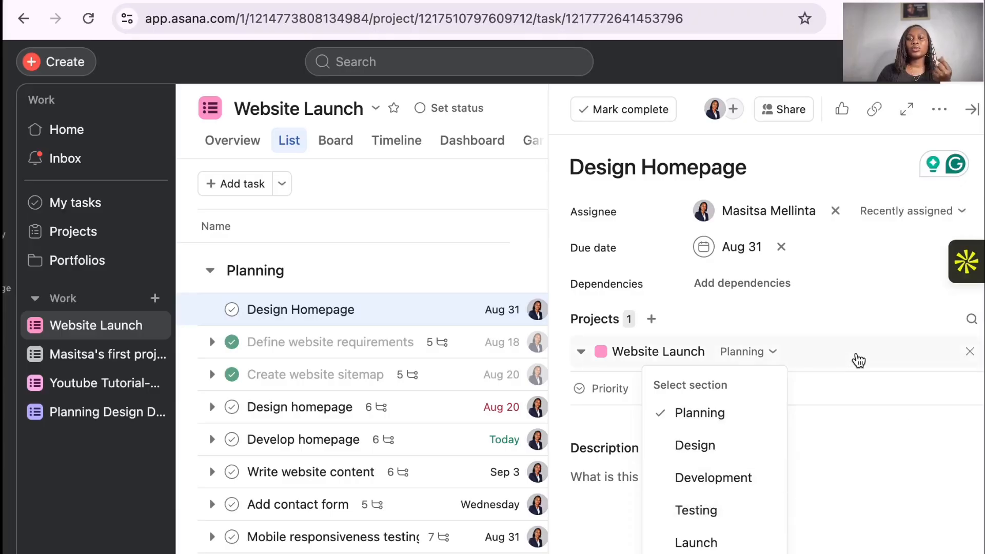
scroll(826, 395, down, 5)
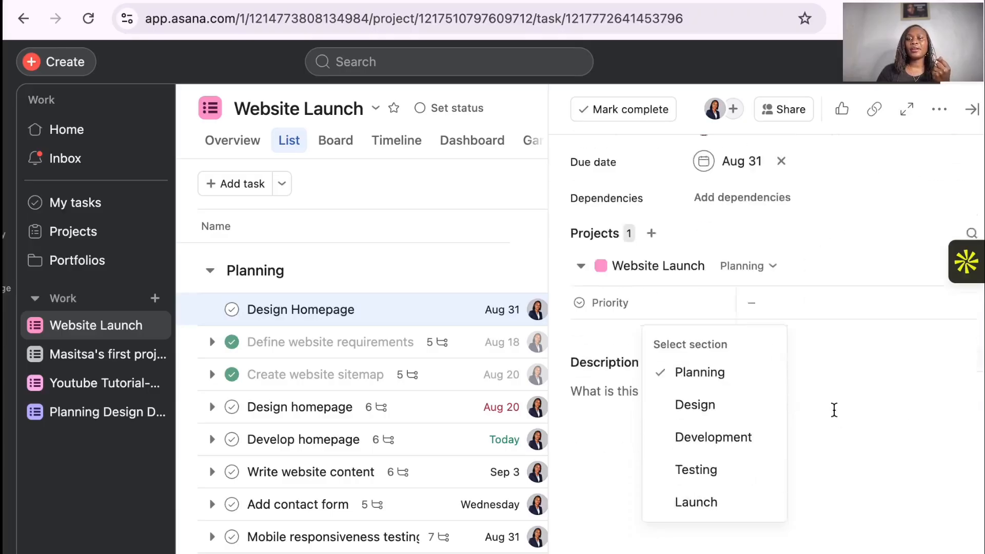
scroll(836, 415, down, 1)
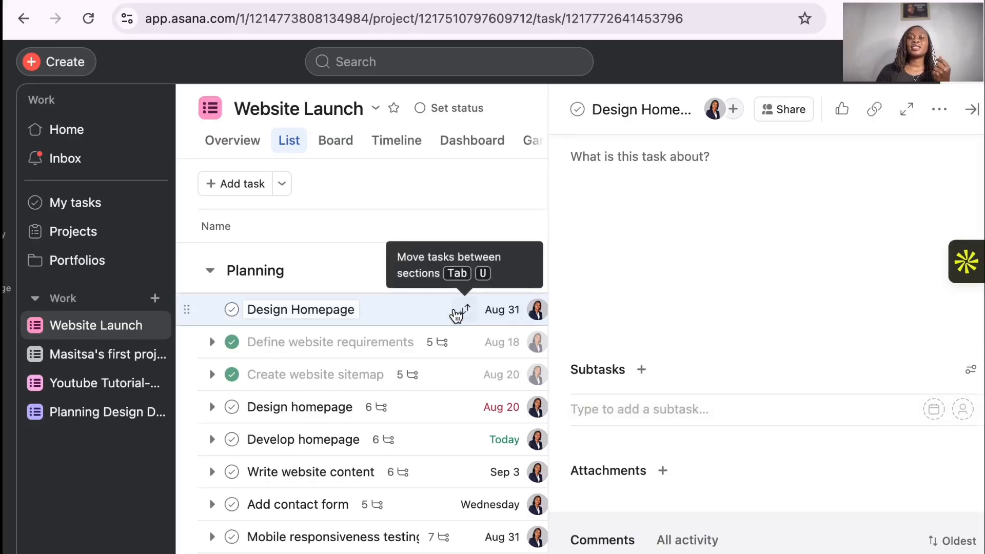
Delete the newly added Design Homepage task due Aug 31 from the Planning section
click(941, 110)
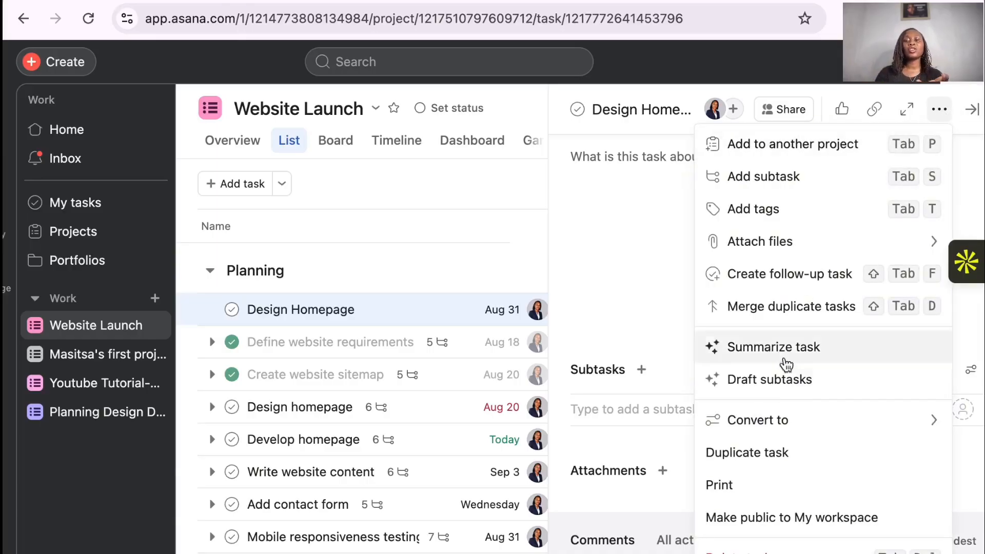
click(740, 552)
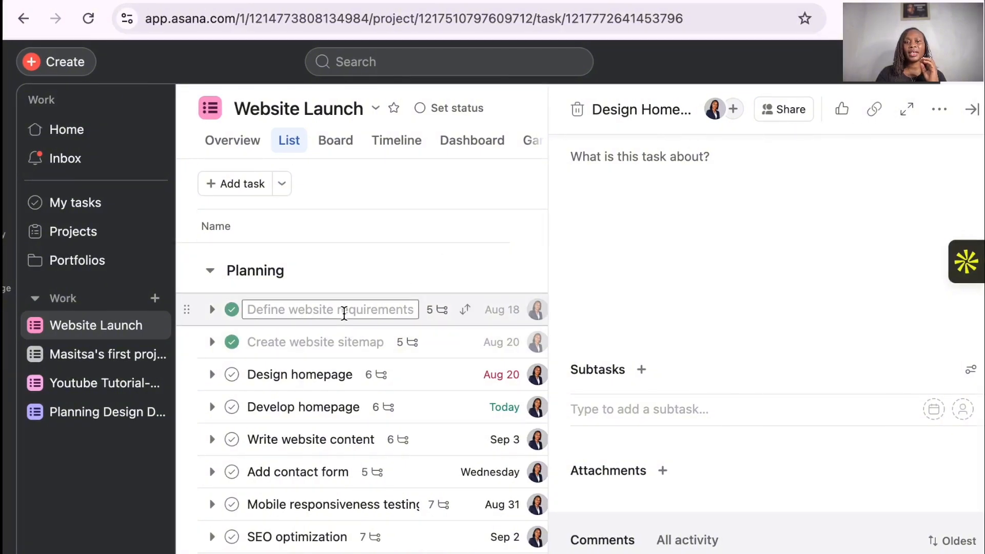
Open the Define website requirements task and examine its section choices against the sections of the Website Launch project
click(344, 313)
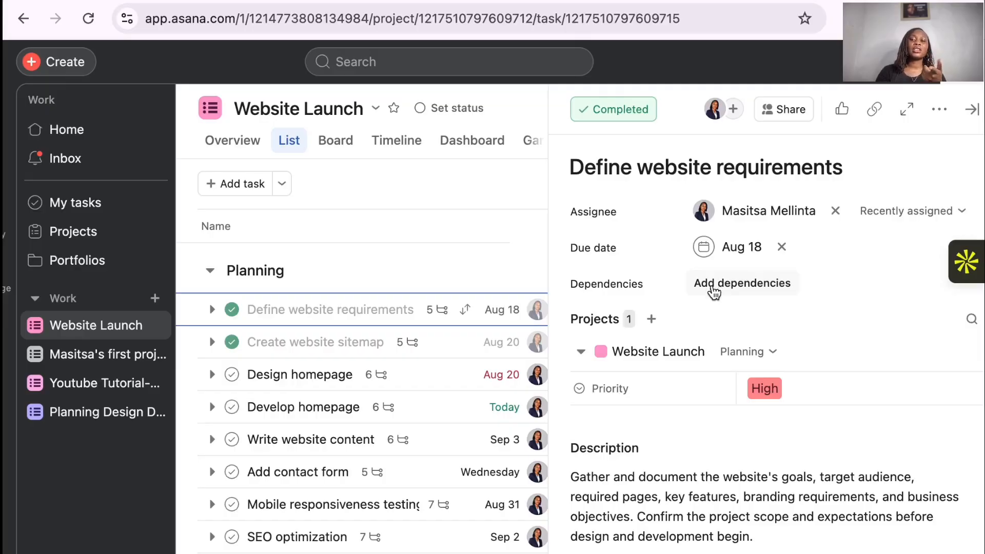
scroll(677, 351, down, 1)
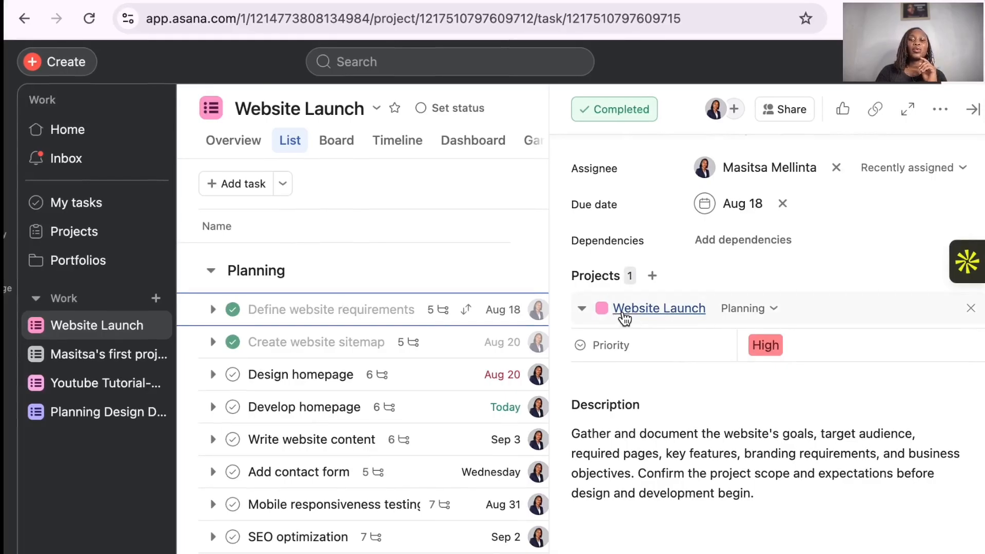
scroll(402, 411, down, 5)
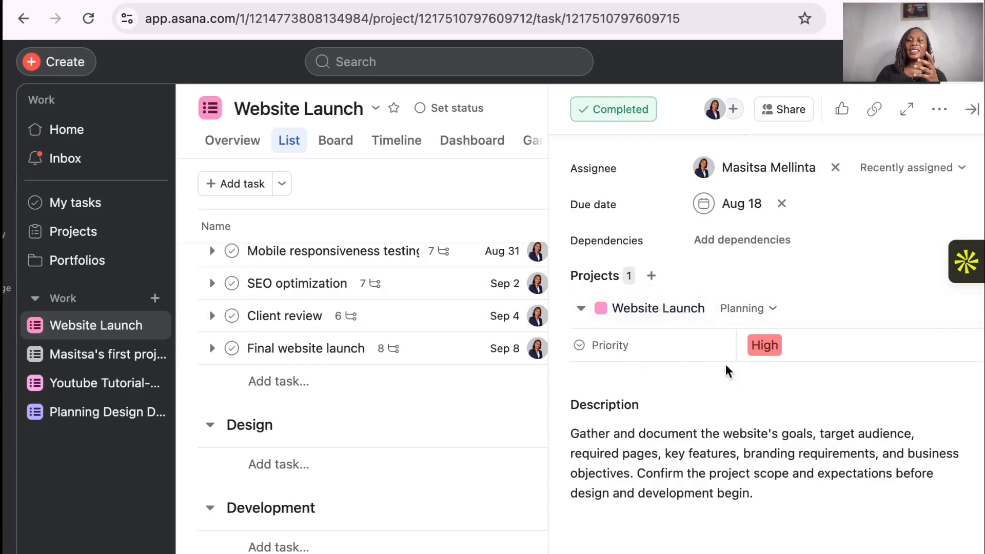
click(774, 309)
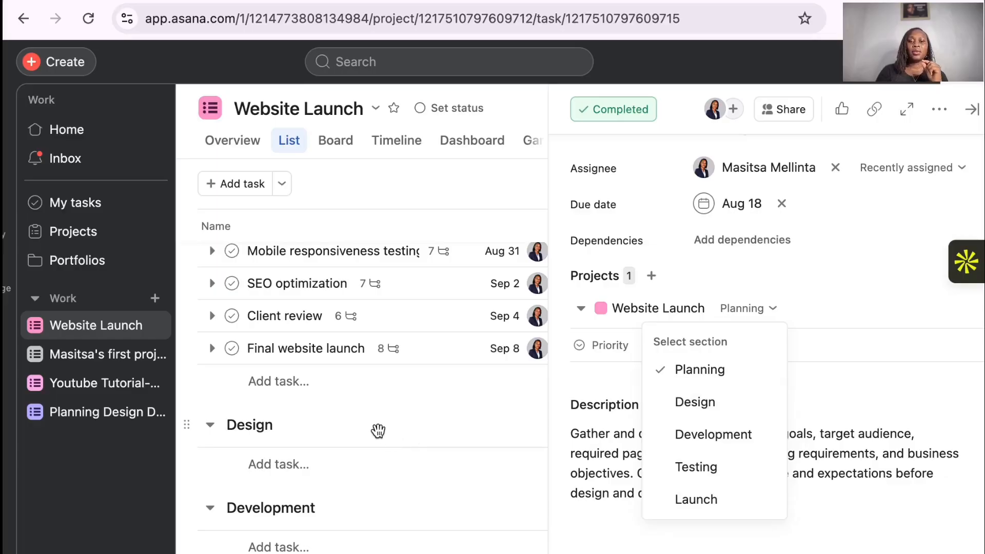
click(210, 426)
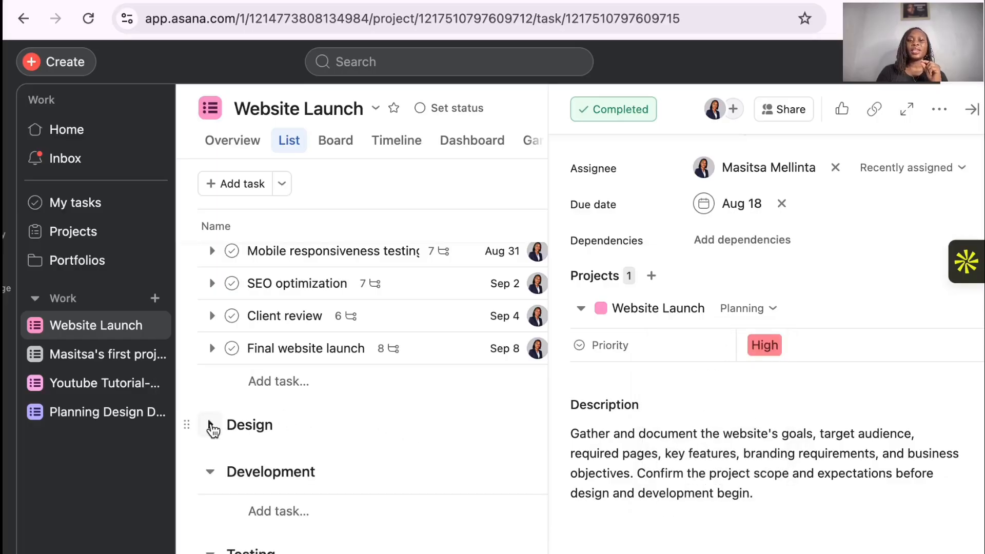
click(210, 426)
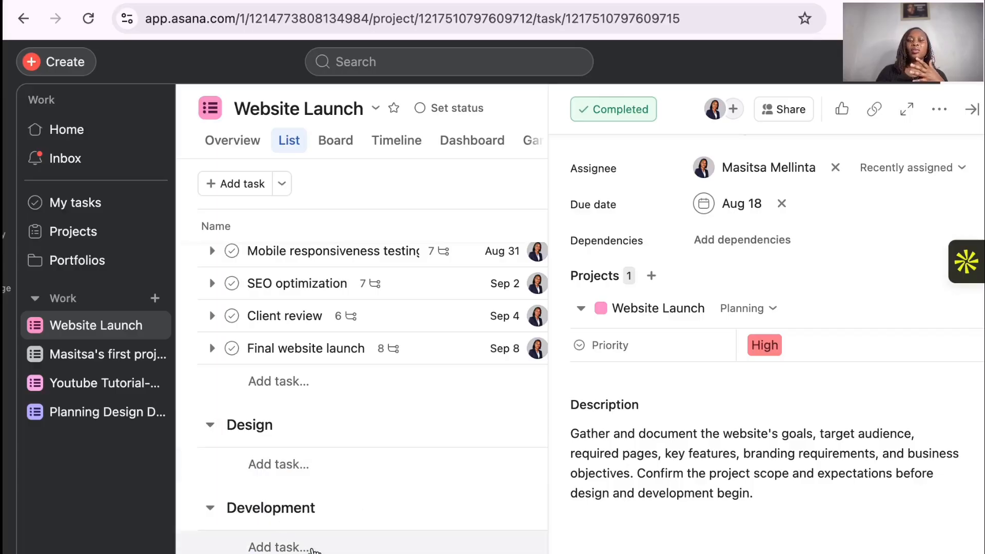
scroll(284, 544, down, 1)
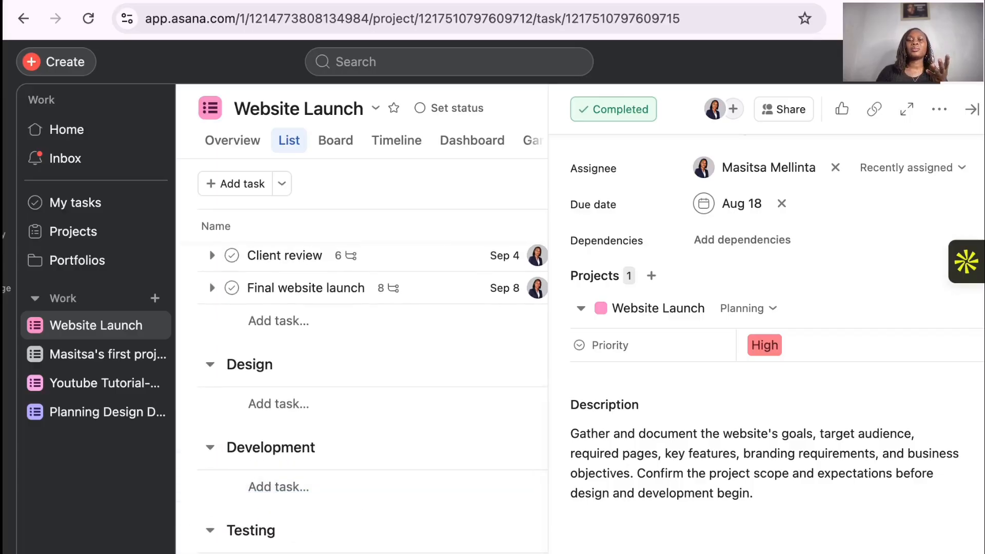
scroll(362, 384, up, 10)
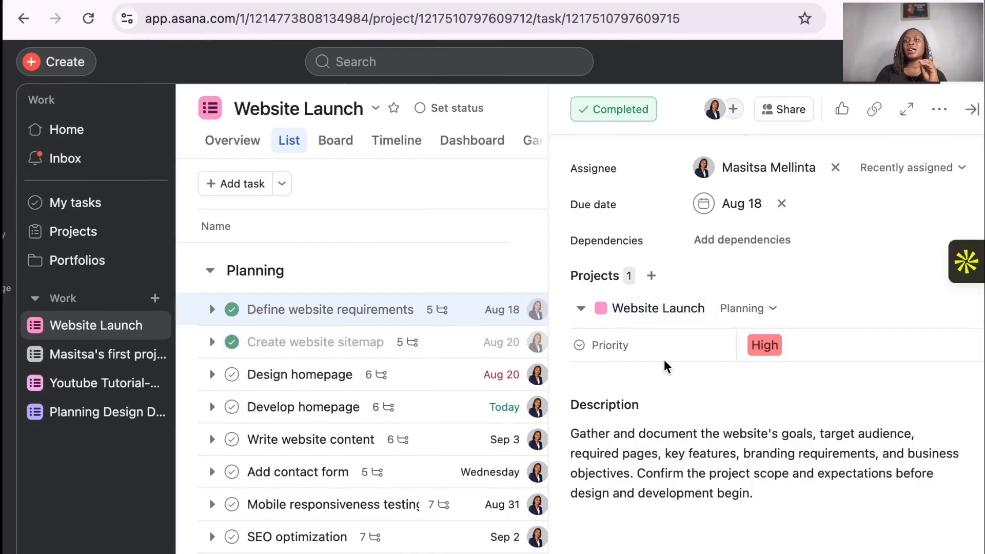
Review the Define website requirements task from its assignee and due date through its description to its subtasks
scroll(664, 362, up, 1)
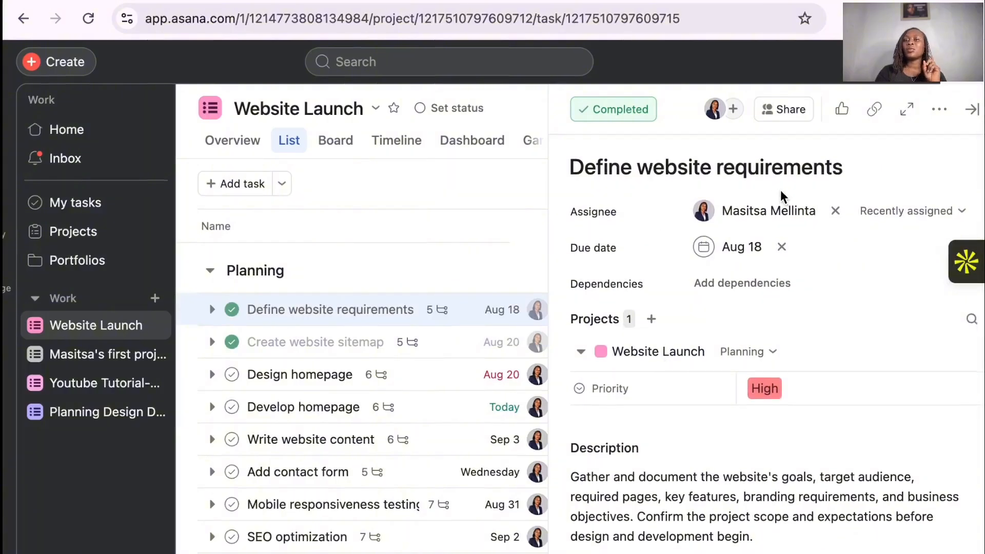
scroll(688, 383, down, 2)
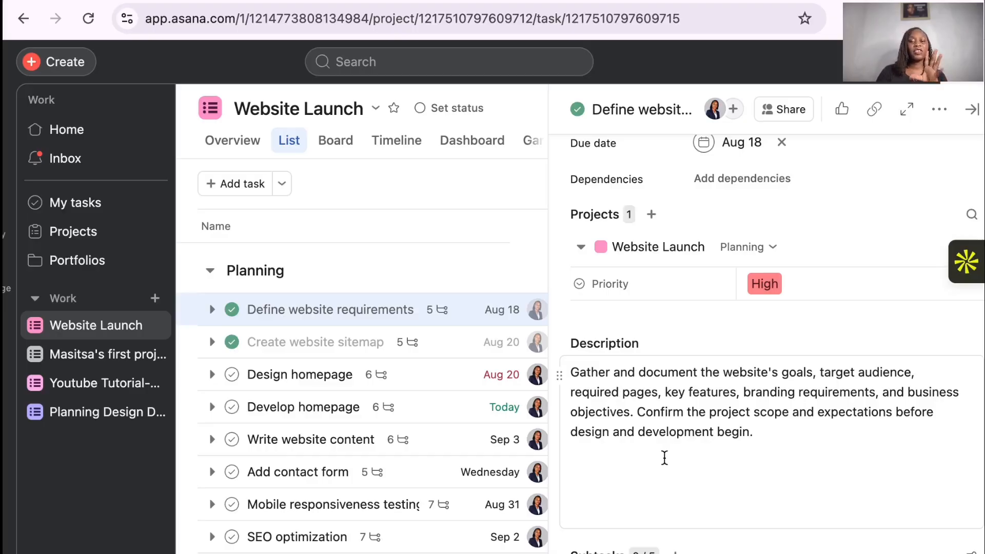
scroll(664, 458, down, 3)
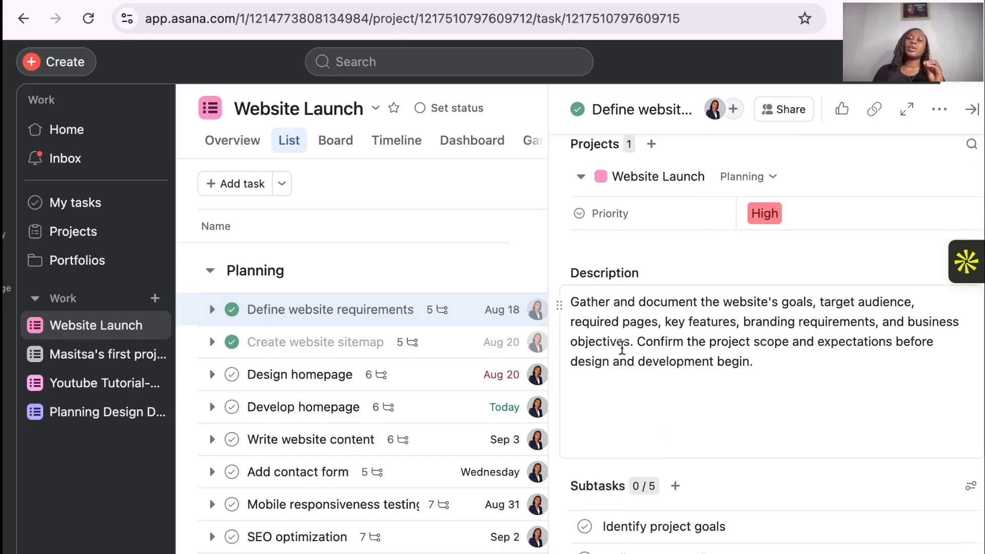
scroll(694, 397, down, 5)
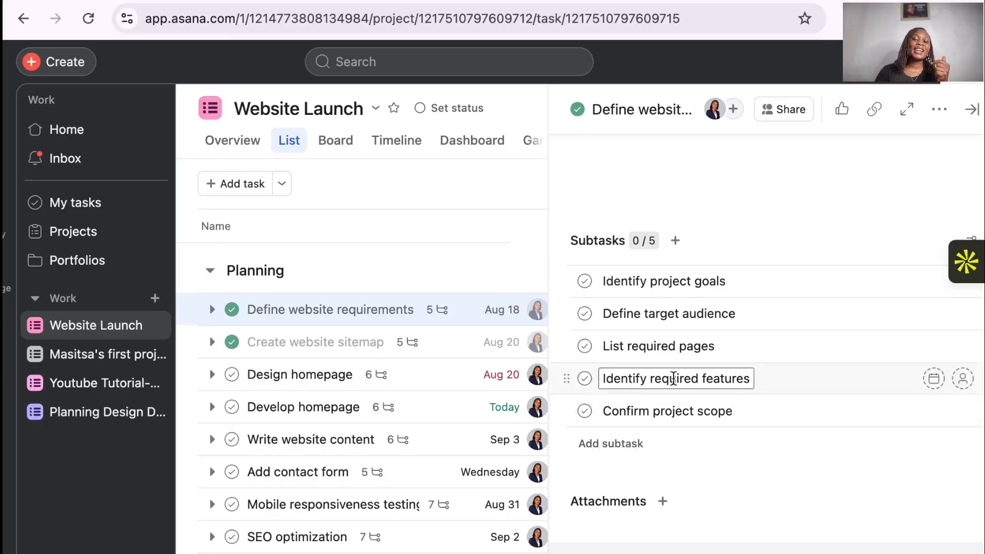
Add a placeholder subtask named "vhhkbbjkbkjbkb" below Confirm project scope in the Define website requirements task
click(625, 450)
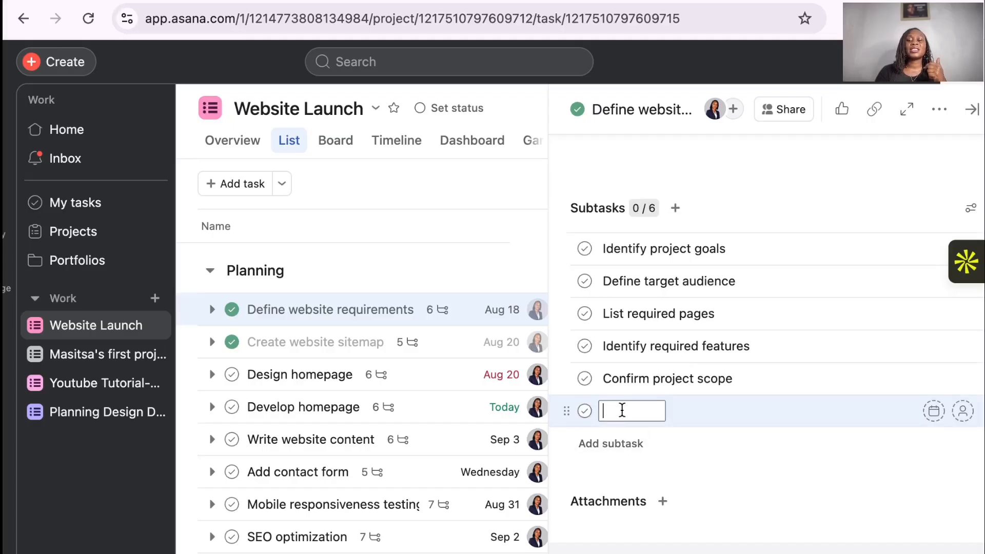
text(vhhkbbjkbkjbk)
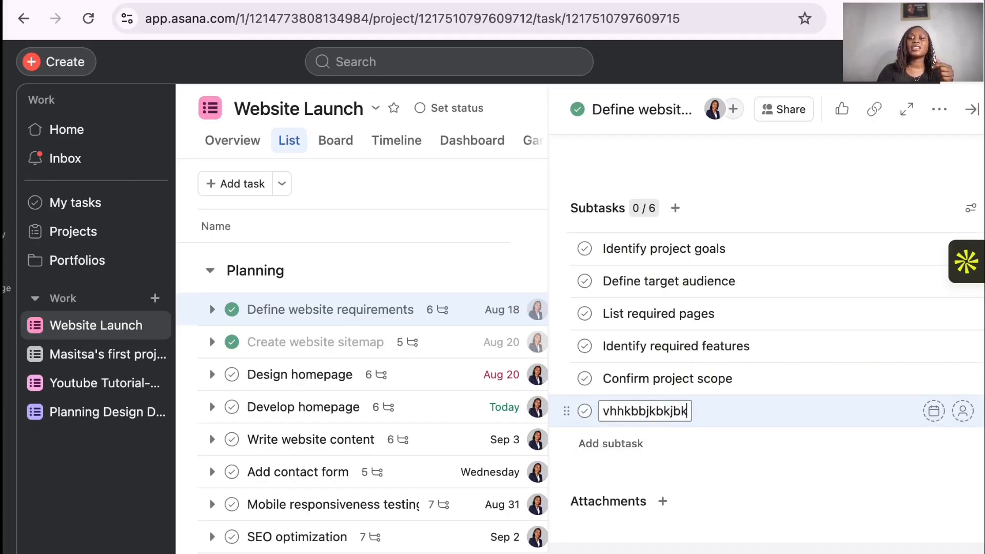
text(b)
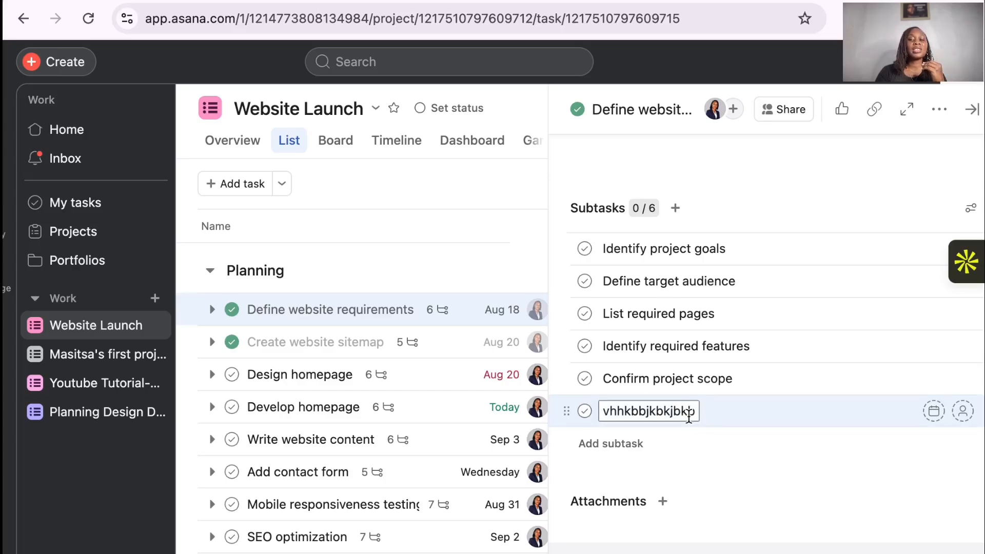
Remove the placeholder subtask from the Define website requirements task
drag(696, 415, 590, 411)
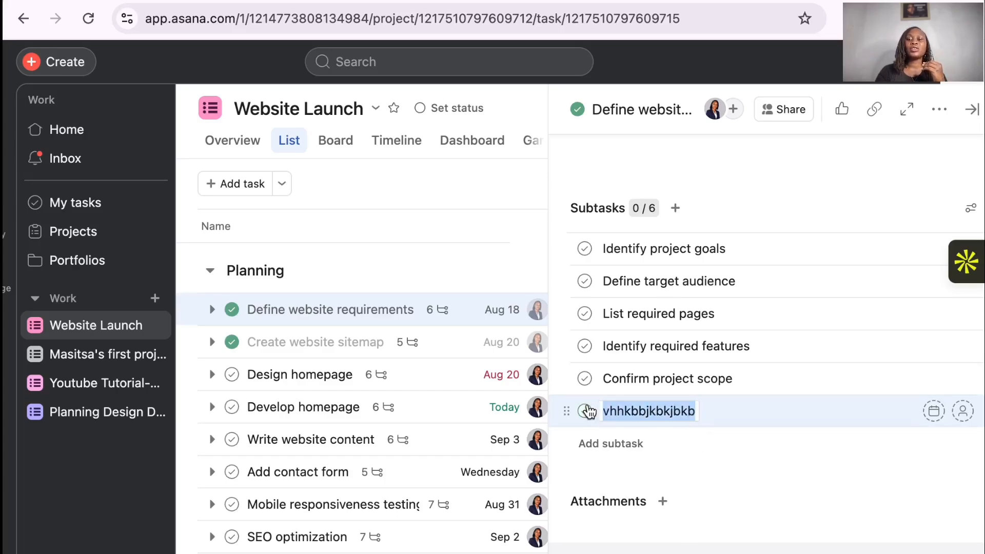
key(BackSpace)
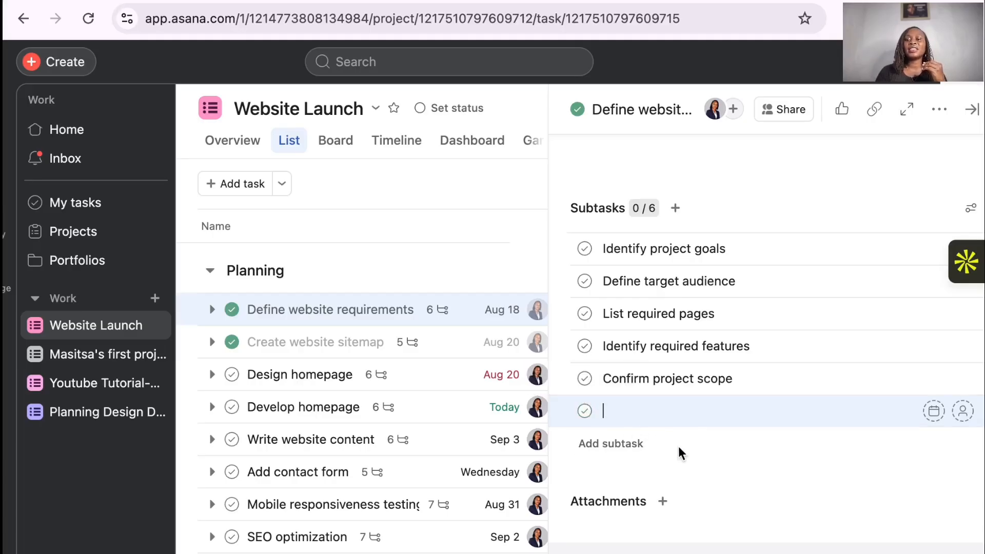
key(BackSpace)
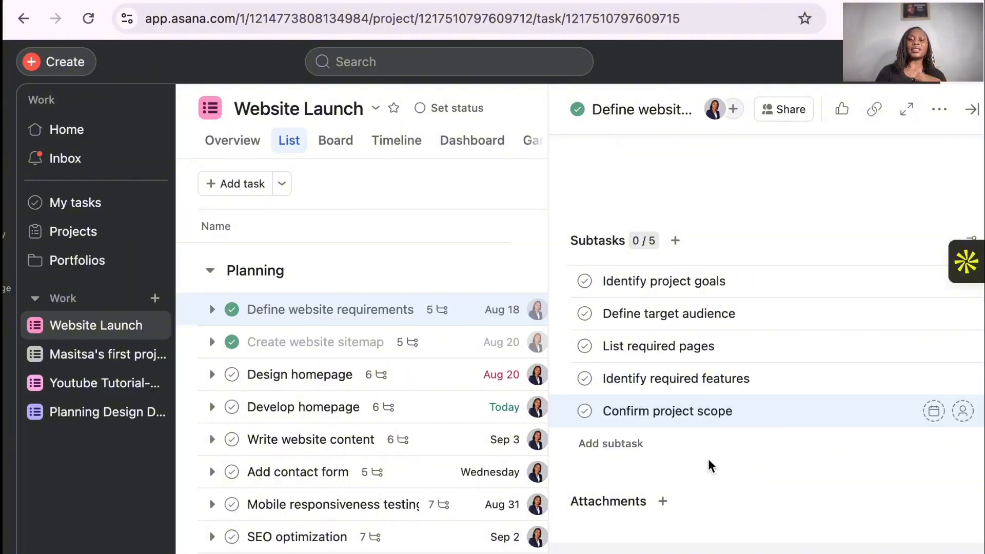
Attach the file Book a call.png from the Downloads folder to the Define website requirements task and view it in the comments
click(662, 504)
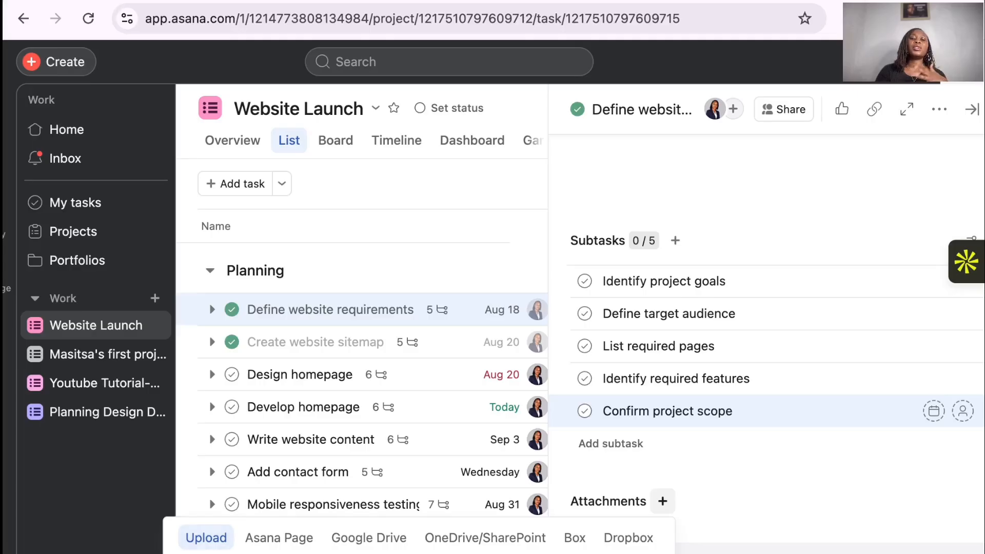
click(206, 538)
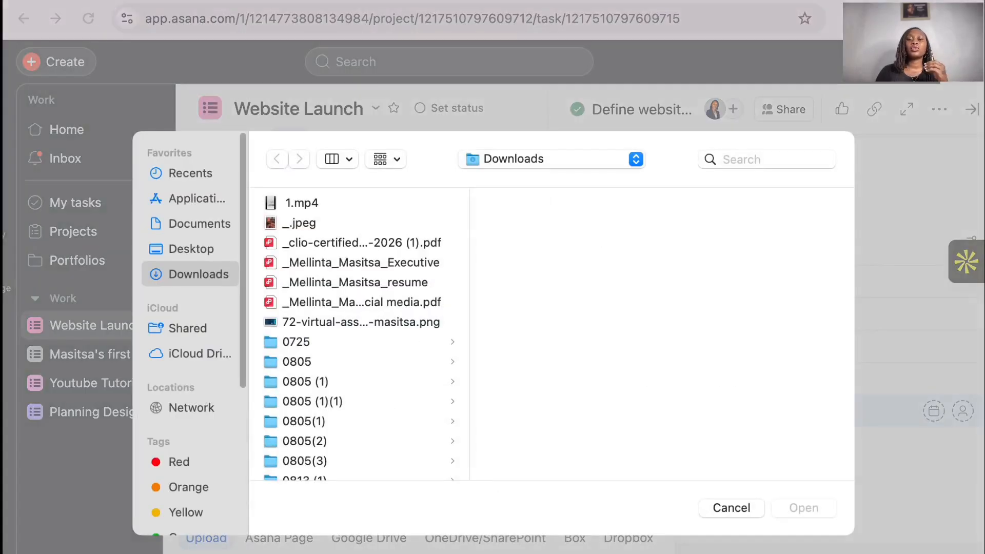
scroll(344, 374, down, 5)
scroll(344, 374, down, 10)
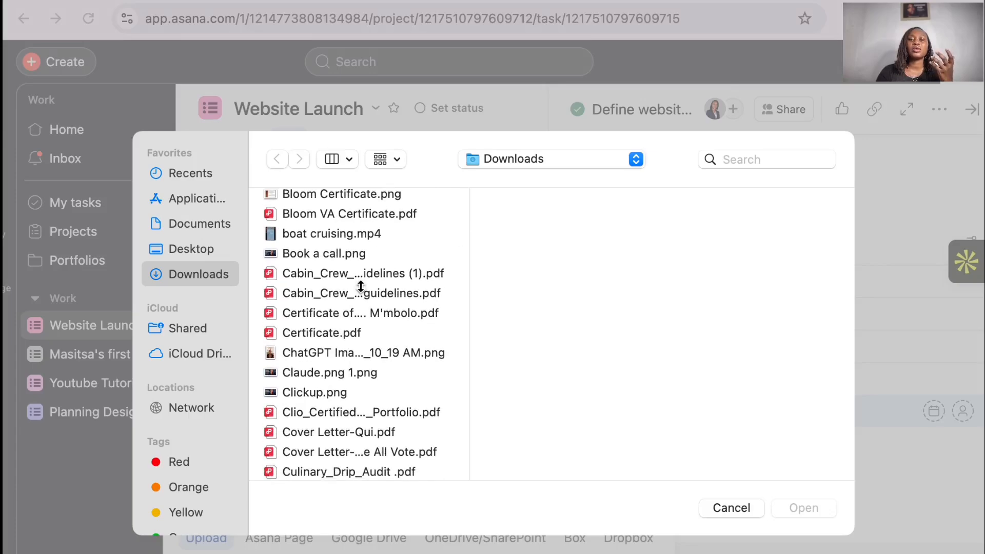
click(341, 256)
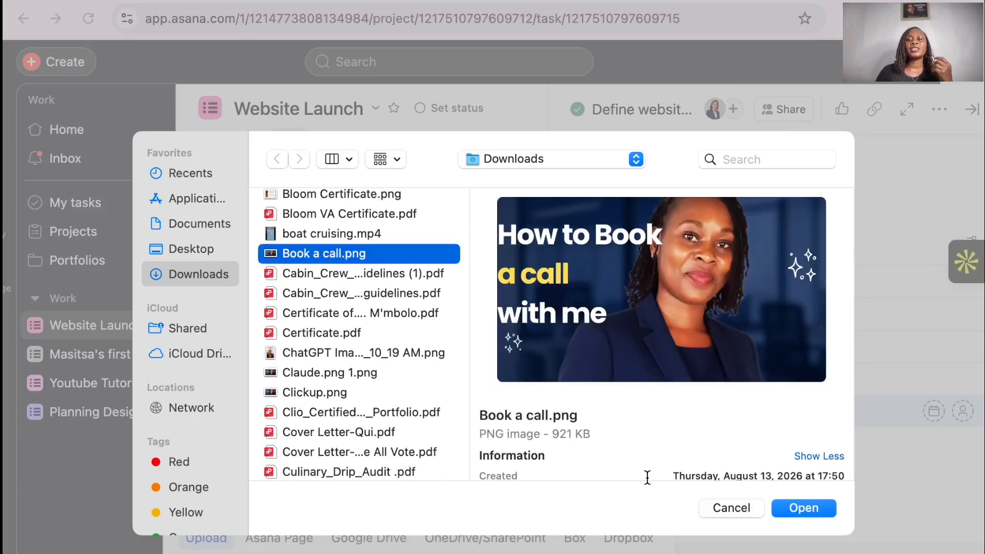
click(795, 509)
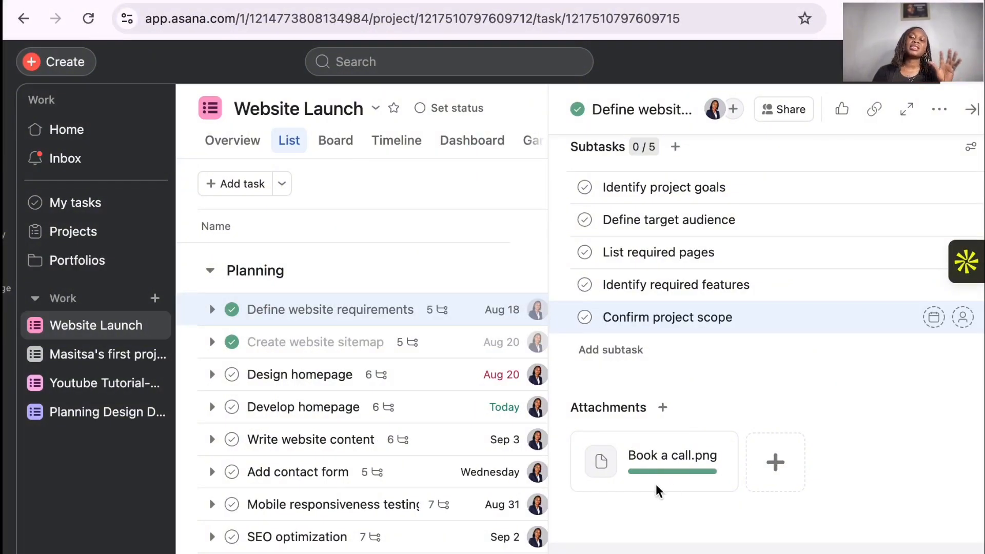
scroll(656, 484, down, 2)
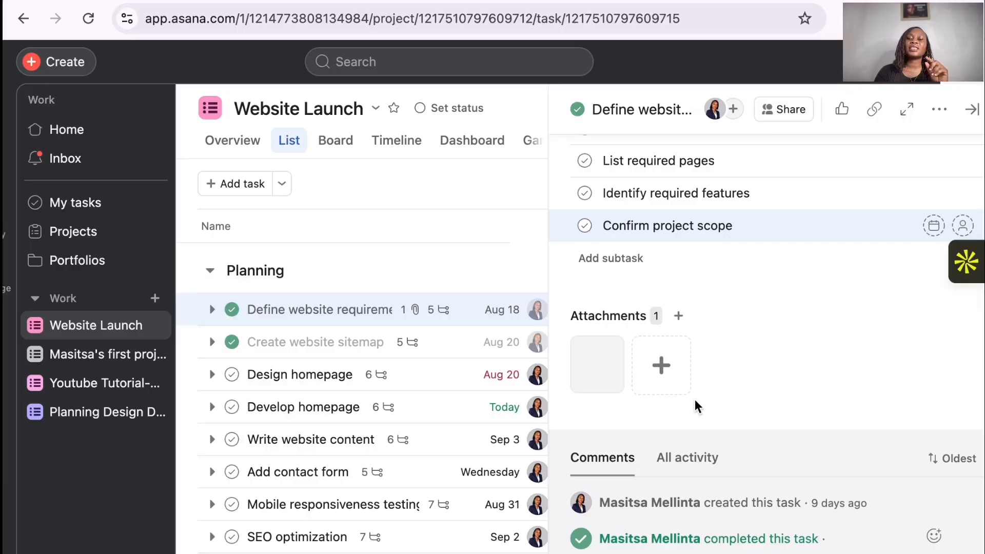
scroll(696, 406, down, 4)
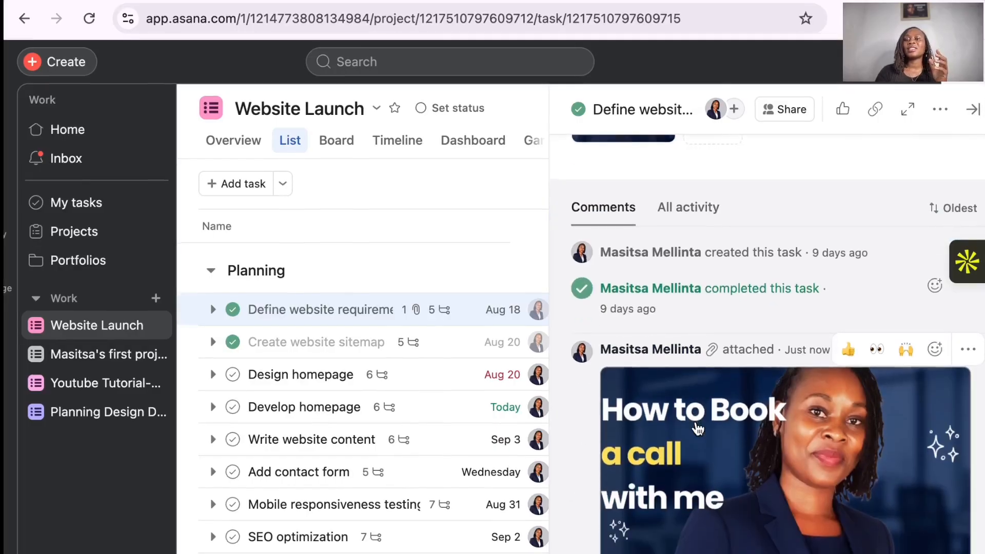
Delete the Book a call.png attachment from the Define website requirements task
scroll(702, 477, up, 5)
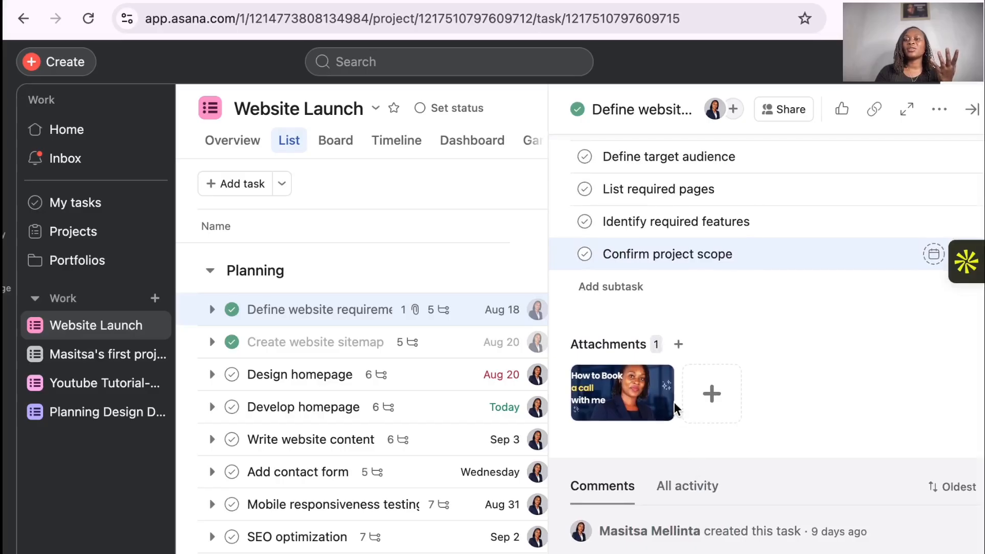
click(661, 396)
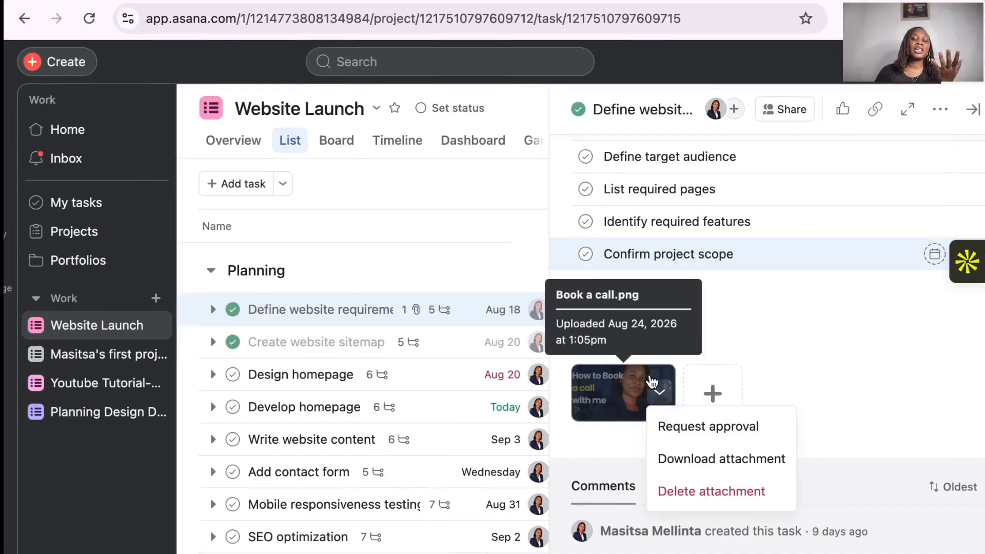
click(685, 498)
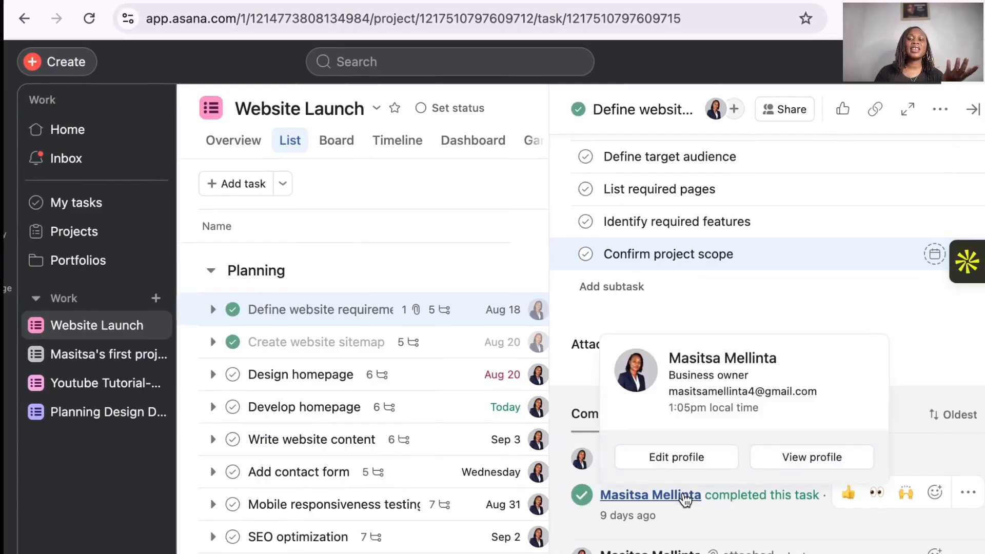
Look at the Identify required features subtask and the subtasks of the Create website sitemap task
scroll(847, 295, up, 2)
click(848, 294)
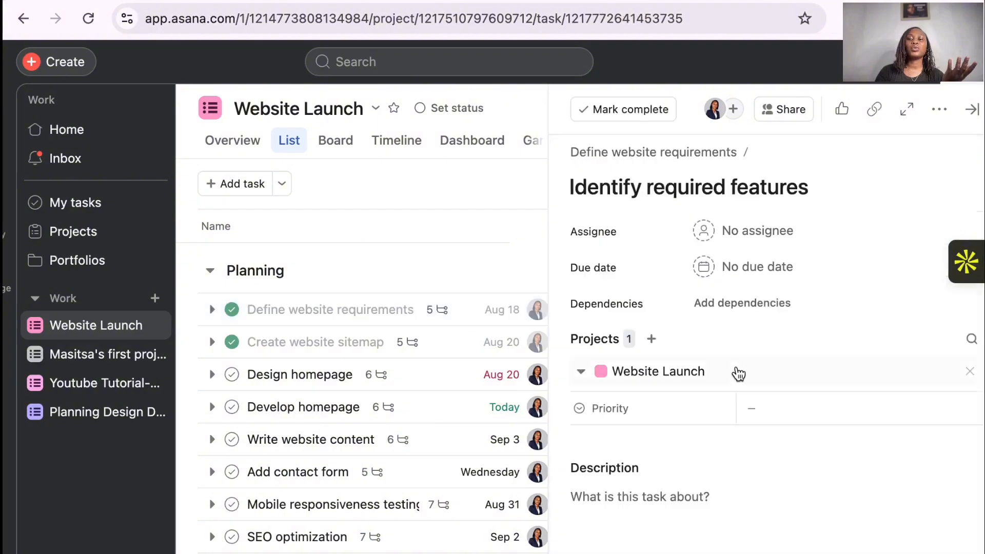
click(413, 346)
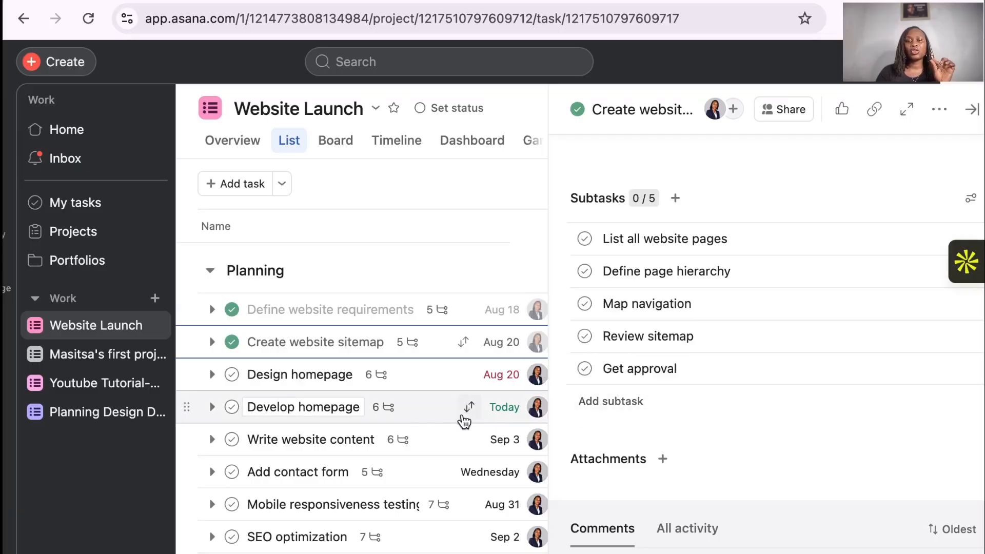
Open the Develop homepage task and examine its subtasks, main details and Priority field
click(388, 410)
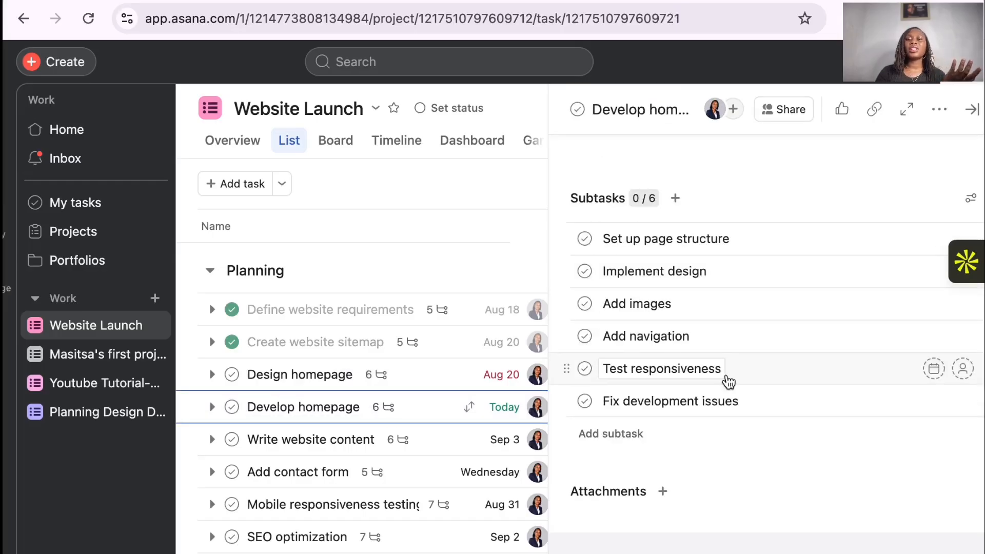
scroll(725, 372, up, 10)
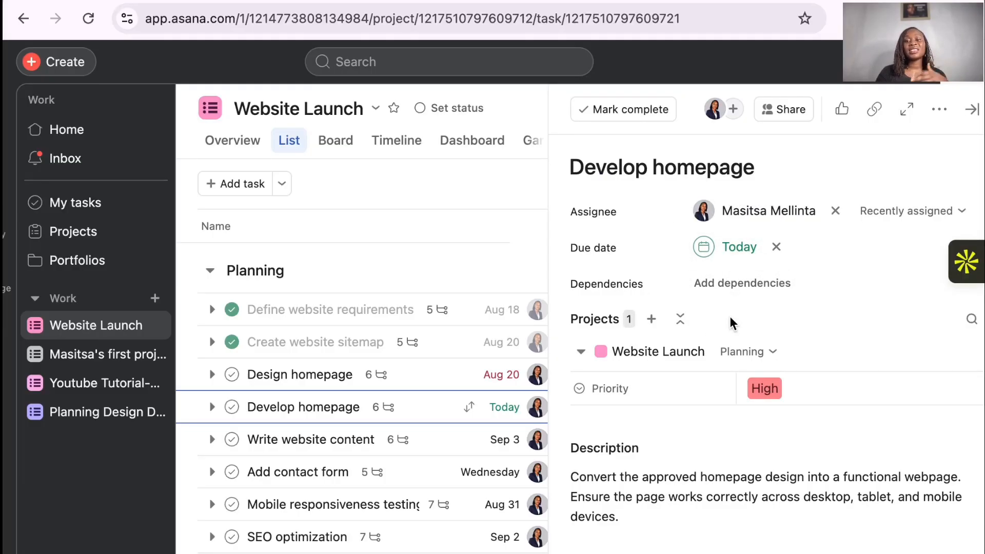
mouse_move(623, 394)
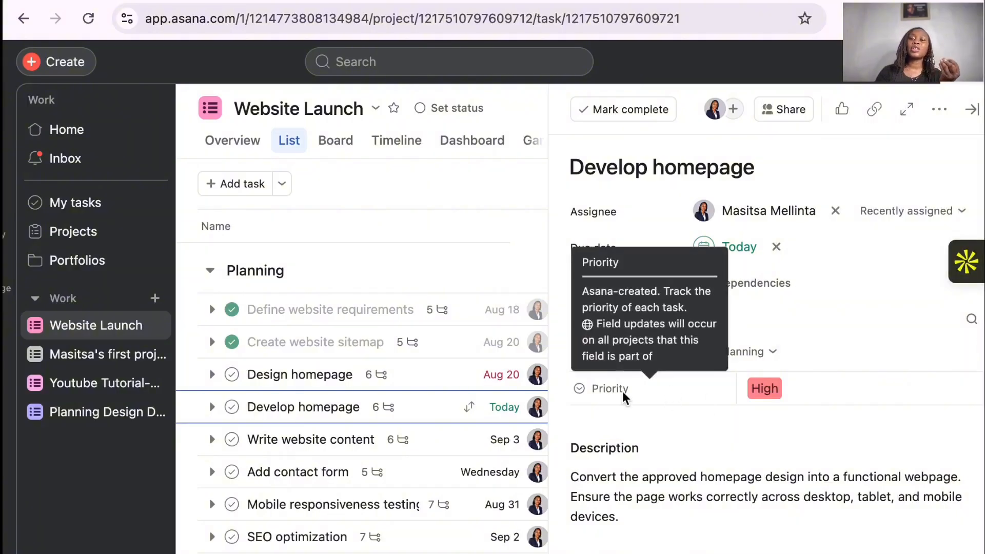
Look at the Priority options, description and subtasks of the Develop homepage task
click(963, 394)
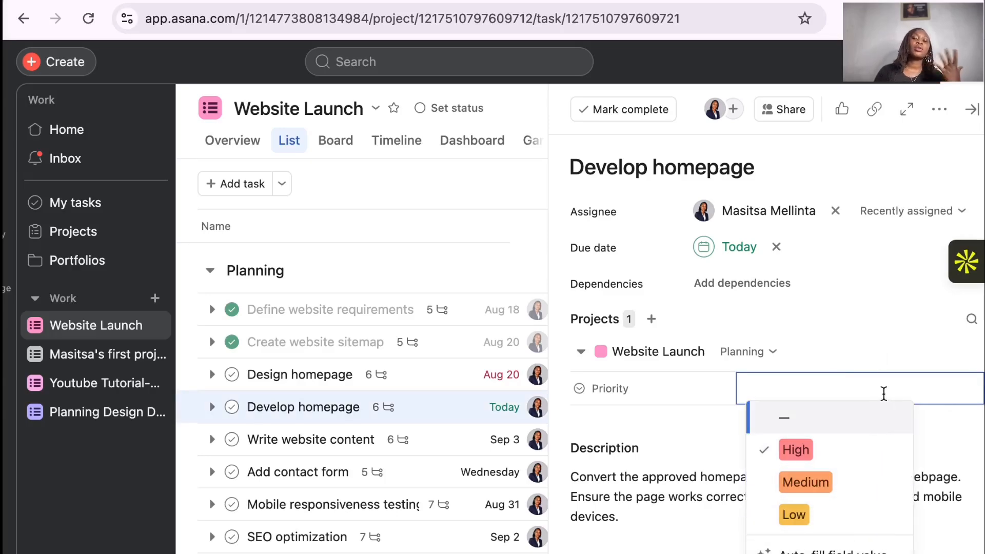
click(890, 353)
scroll(697, 450, down, 2)
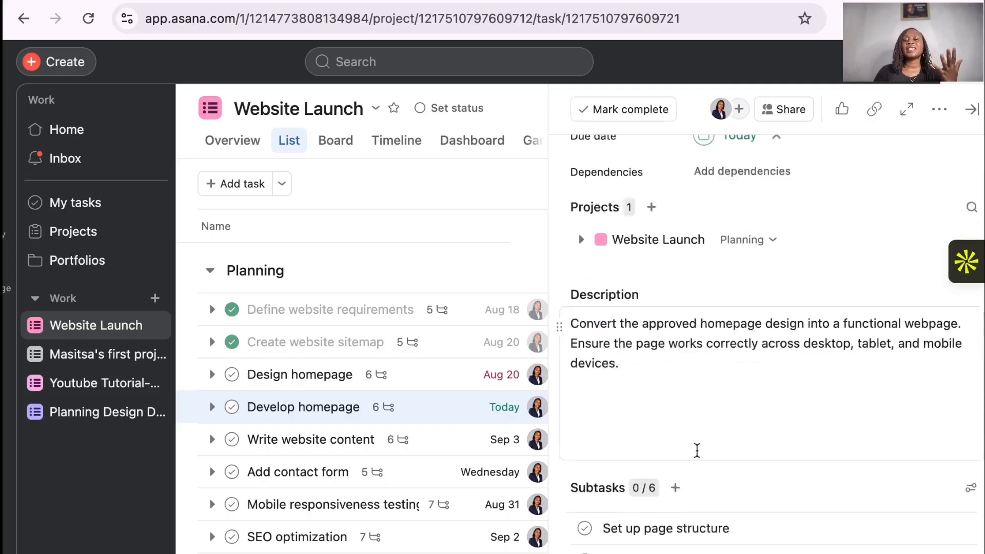
scroll(697, 451, down, 5)
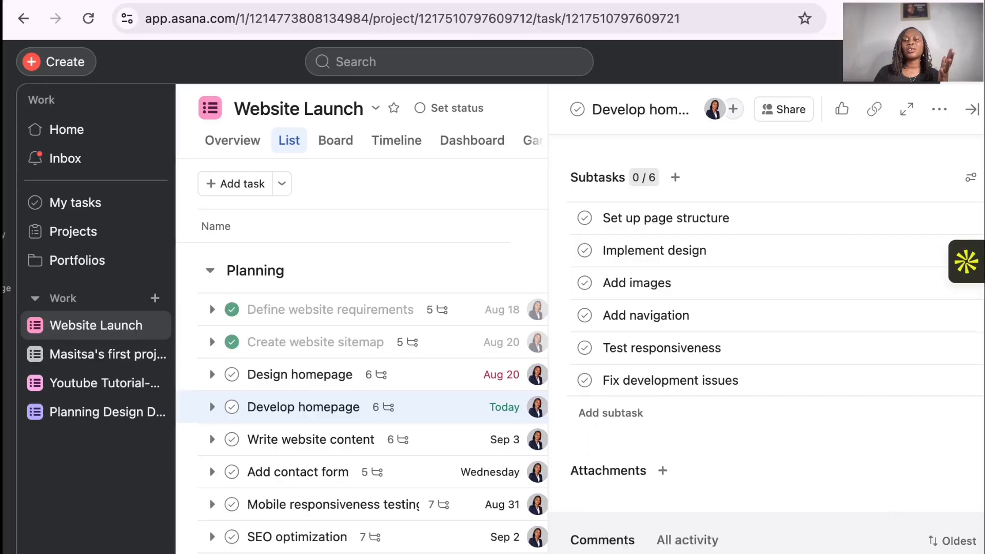
Comment "Please review this by noon" on the task, mentioning the assignee and attaching _clio-certified-administrator-15-06-2026 (1).pdf from Downloads
scroll(765, 334, down, 1)
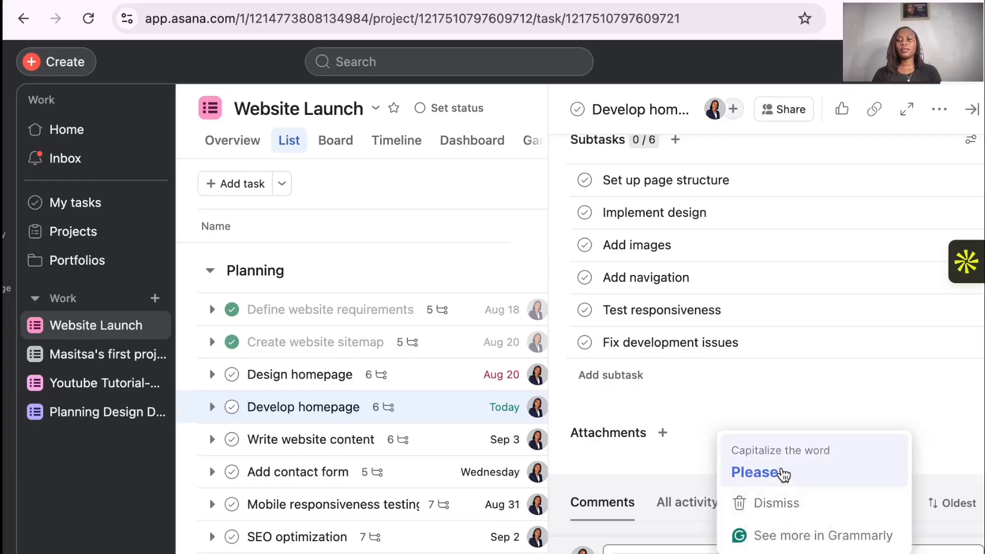
click(781, 471)
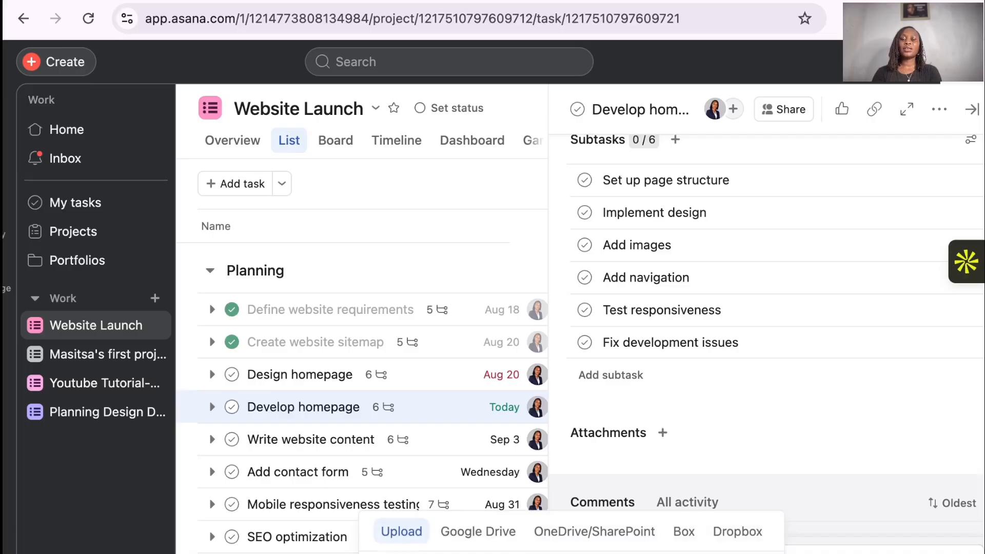
click(402, 532)
click(318, 381)
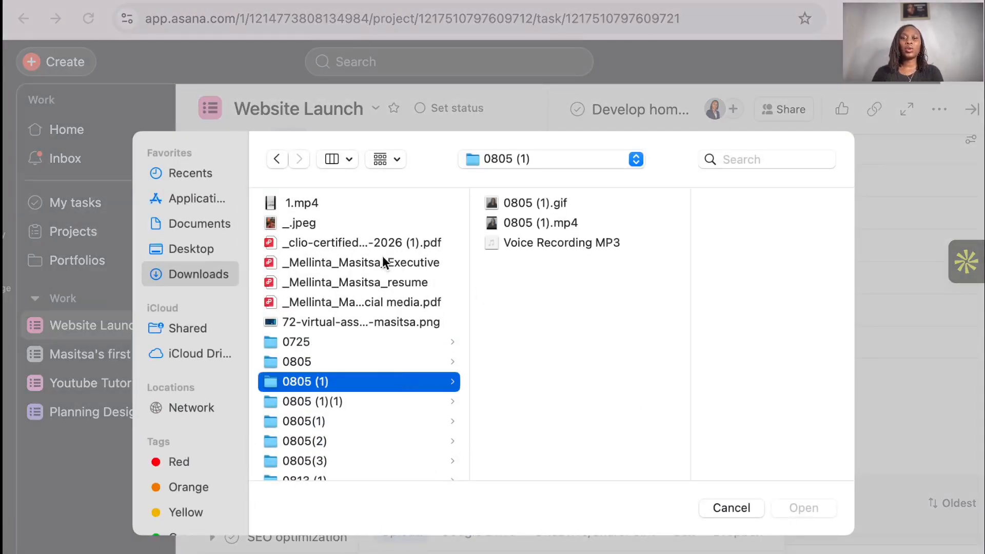
click(378, 241)
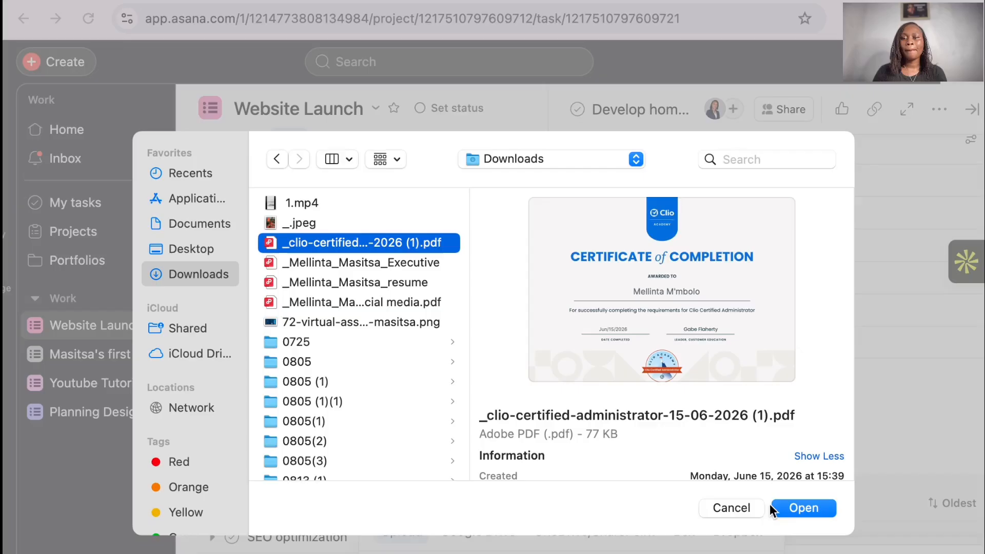
click(800, 510)
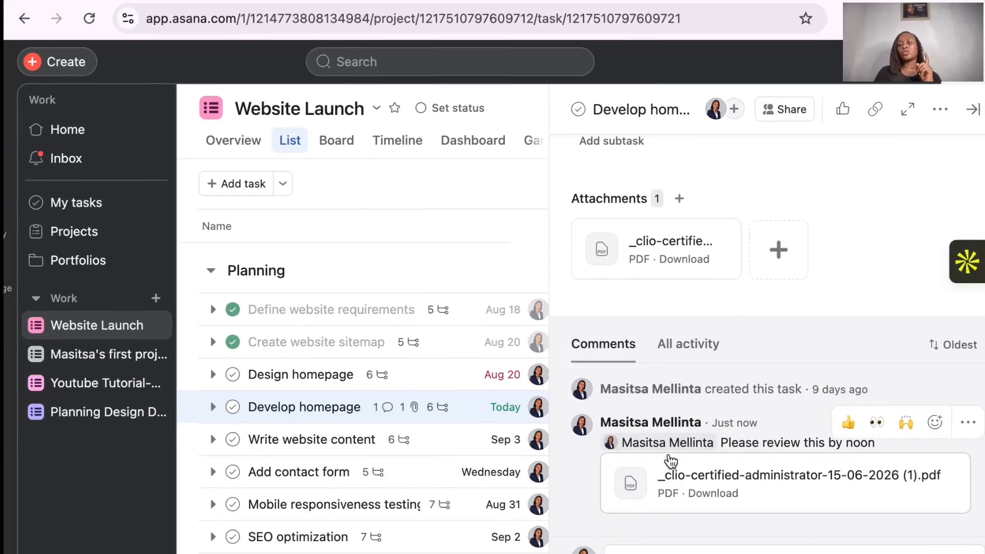
Review the posted comment and the full activity history of the Develop homepage task
mouse_move(674, 448)
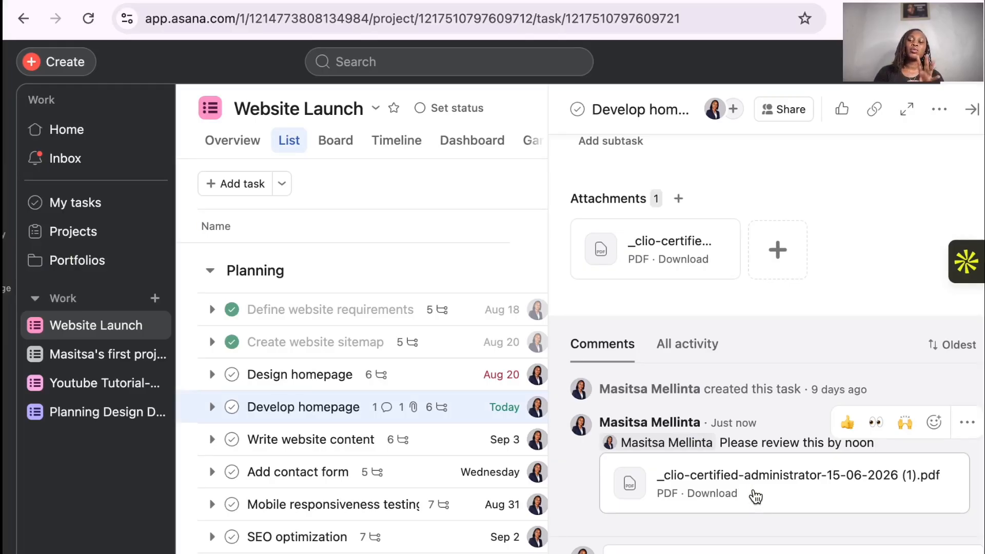
click(687, 345)
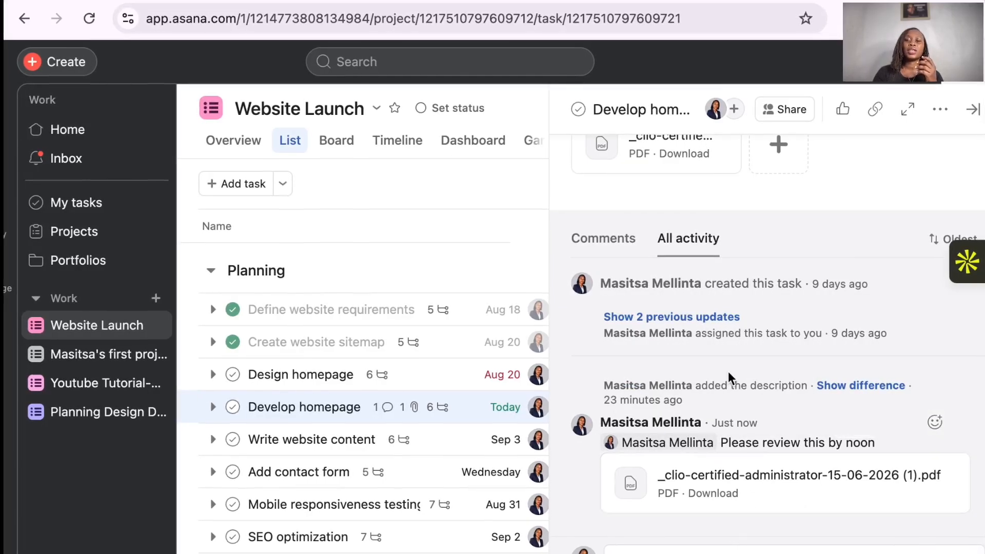
scroll(731, 379, up, 5)
scroll(731, 379, up, 8)
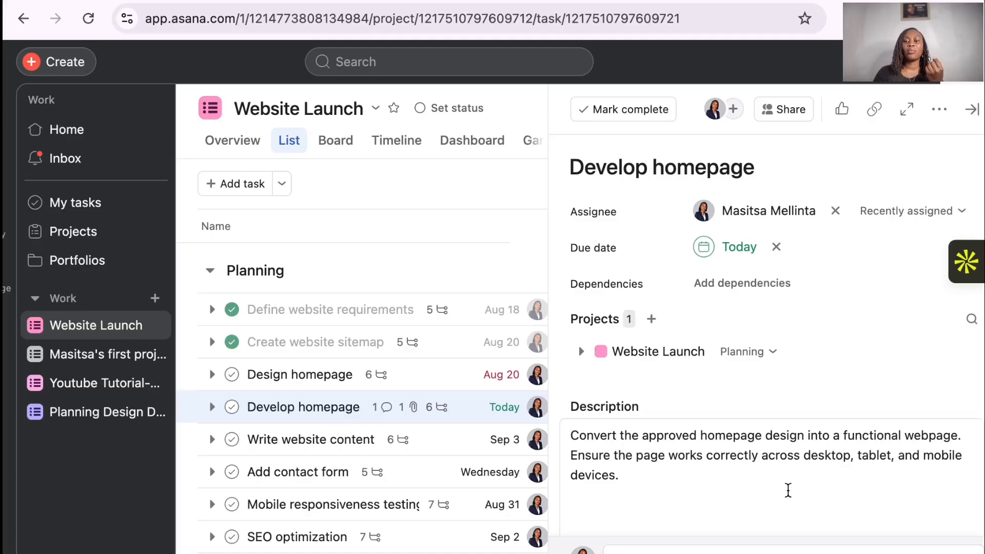
scroll(785, 488, down, 8)
scroll(792, 423, down, 5)
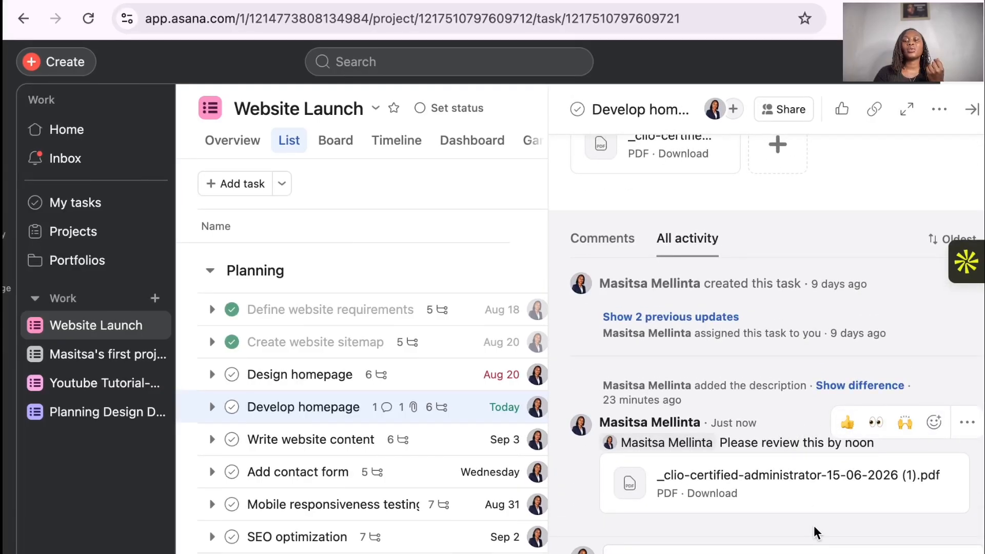
scroll(607, 358, up, 3)
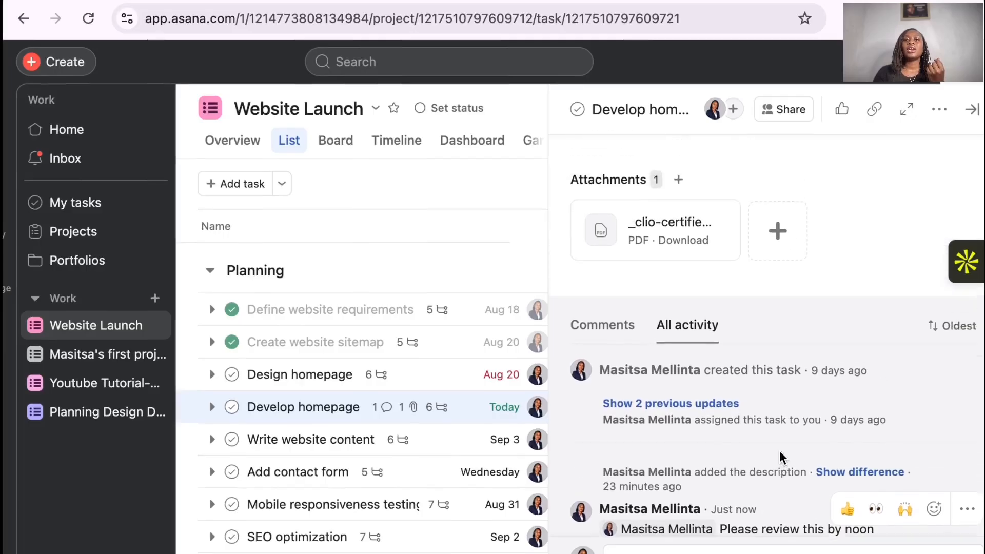
Return to the task's comments, sort them by Newest and like the Develop homepage task
click(607, 358)
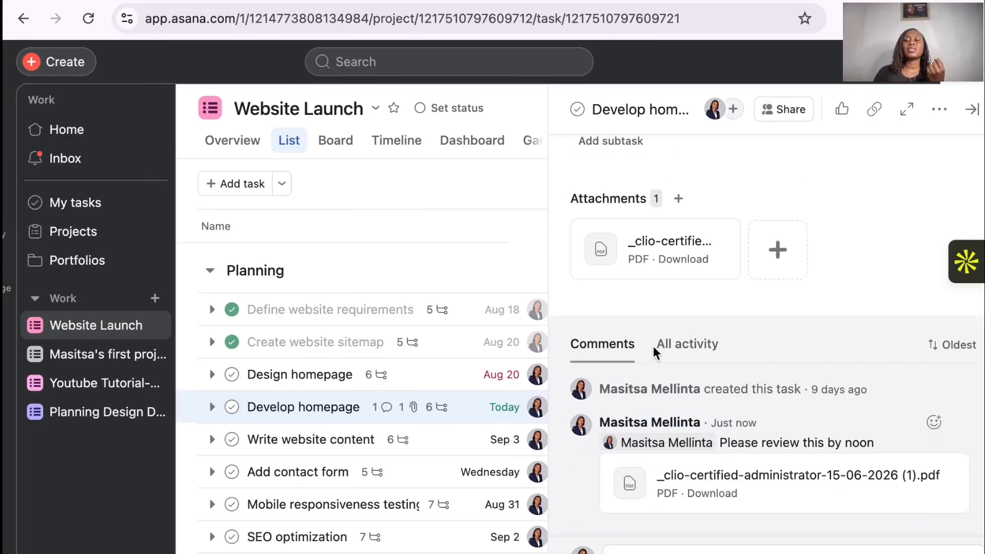
click(959, 351)
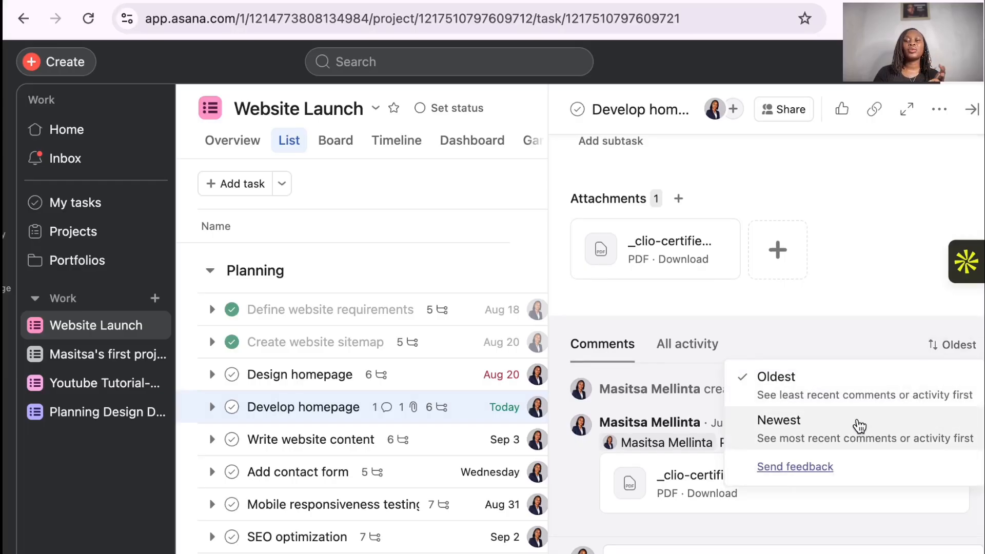
click(856, 442)
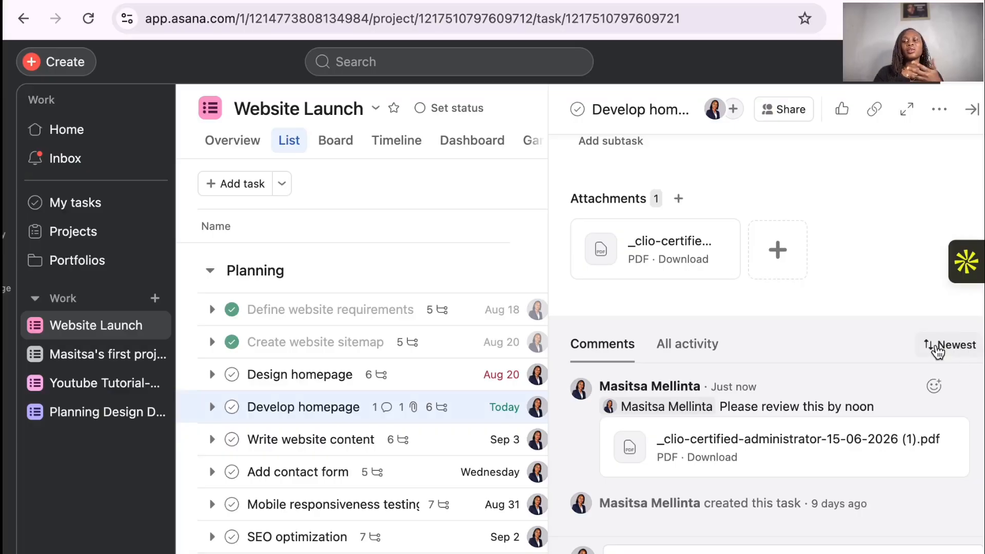
click(842, 110)
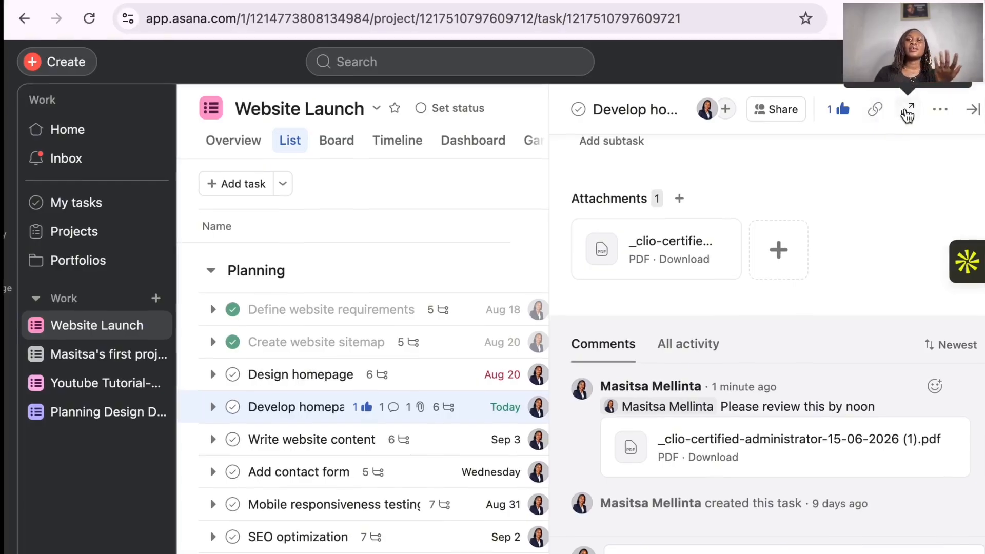
Open the Develop homepage task in full screen and look at its layout view options and contents
click(907, 112)
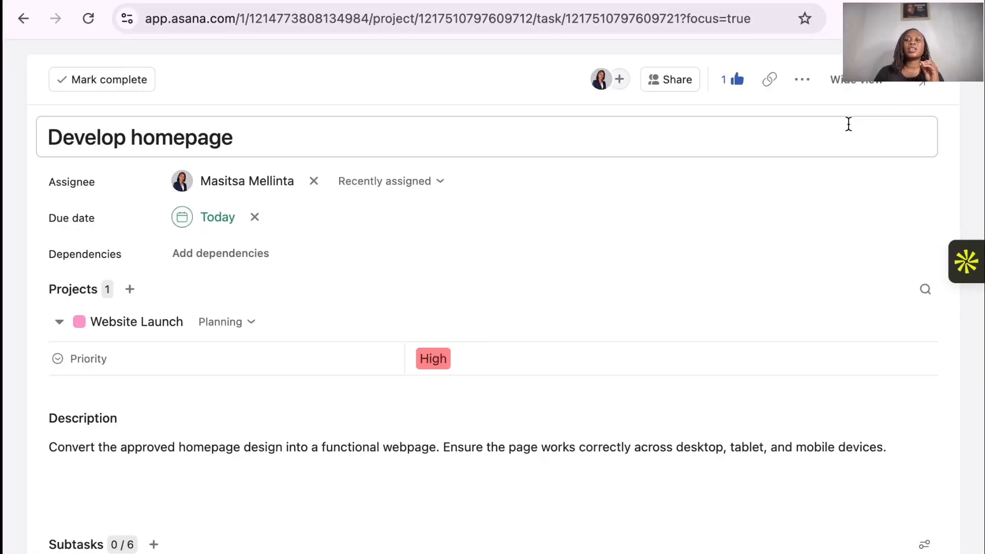
click(896, 85)
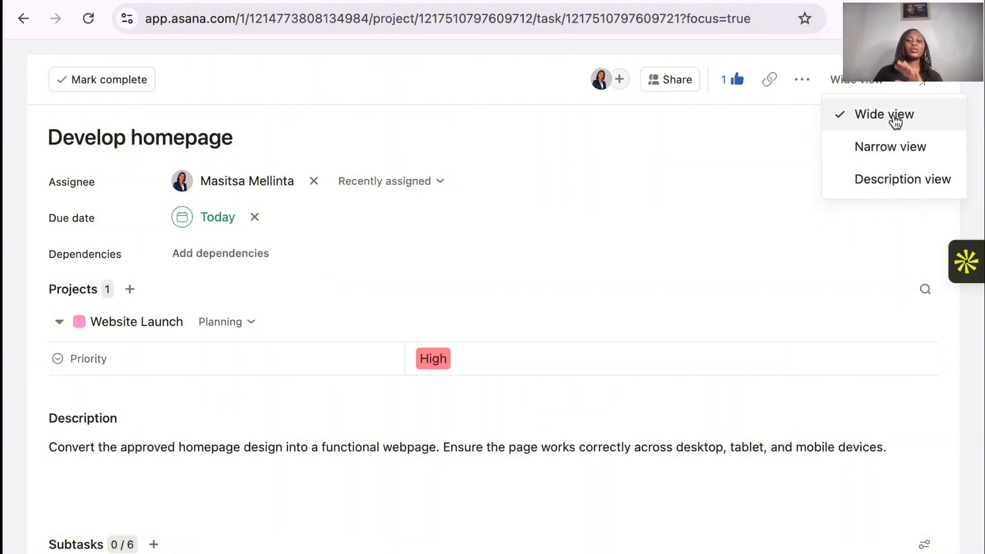
scroll(473, 358, down, 6)
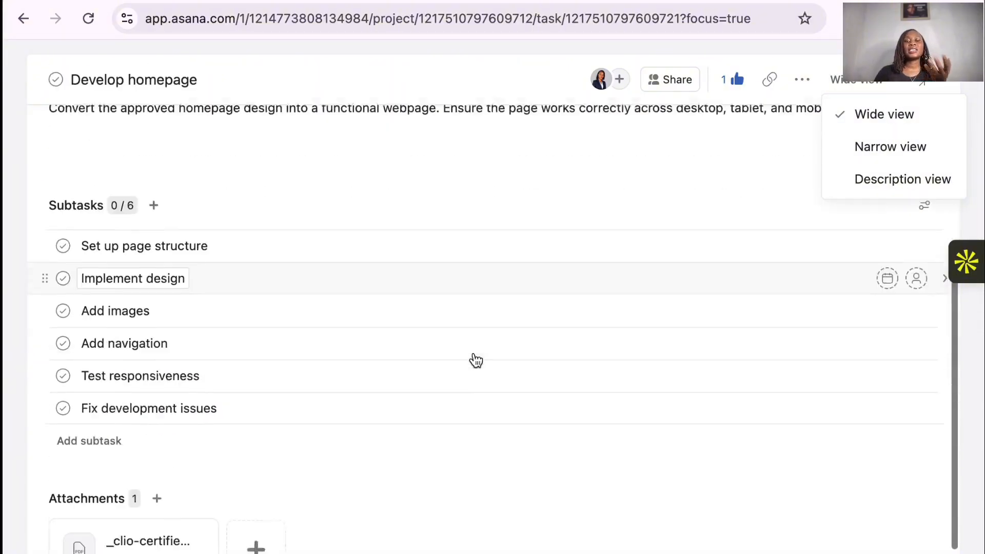
scroll(472, 359, down, 4)
scroll(378, 540, up, 5)
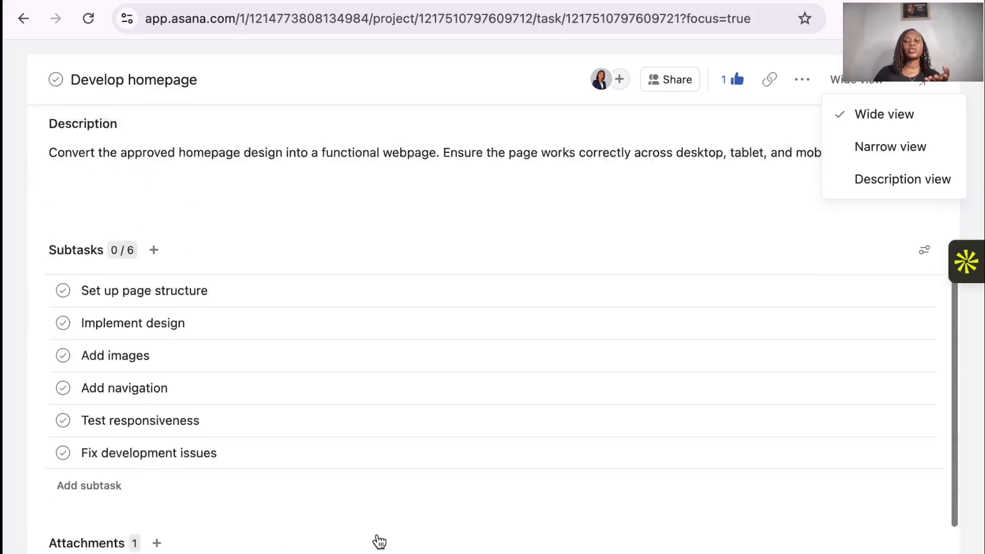
scroll(378, 540, up, 3)
React to the "Please review this by noon" comment with the thumbs-up, eyes and raised-hands emojis
scroll(376, 539, down, 8)
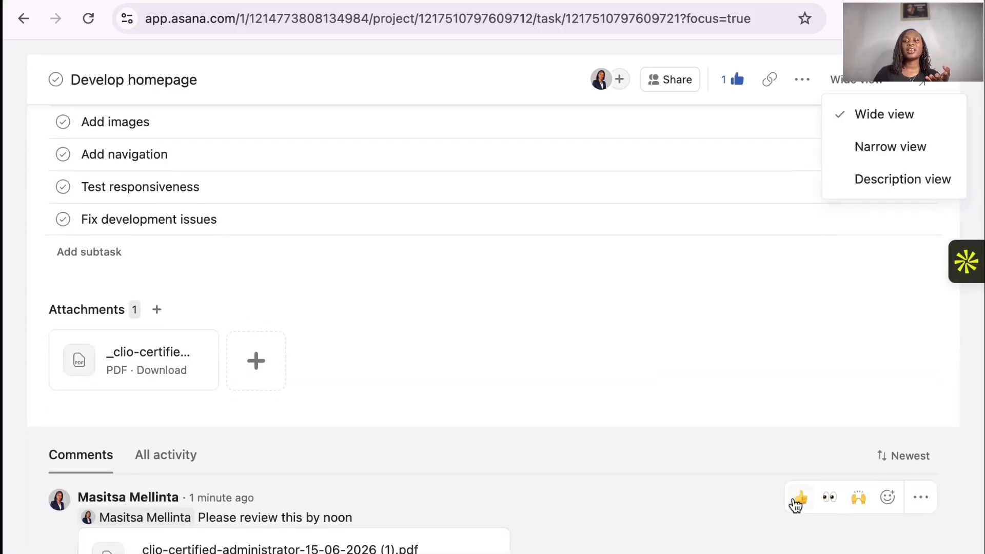
click(798, 501)
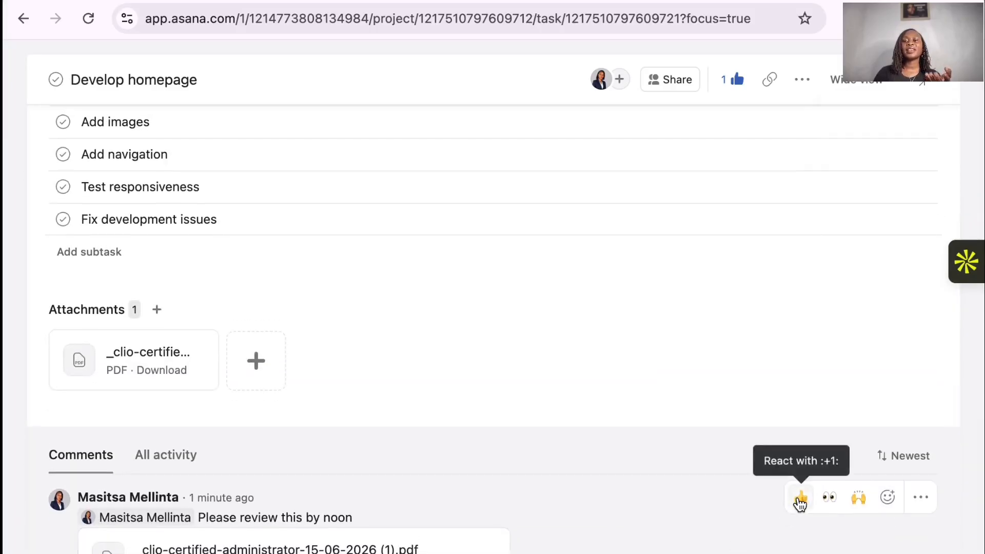
click(830, 502)
click(860, 502)
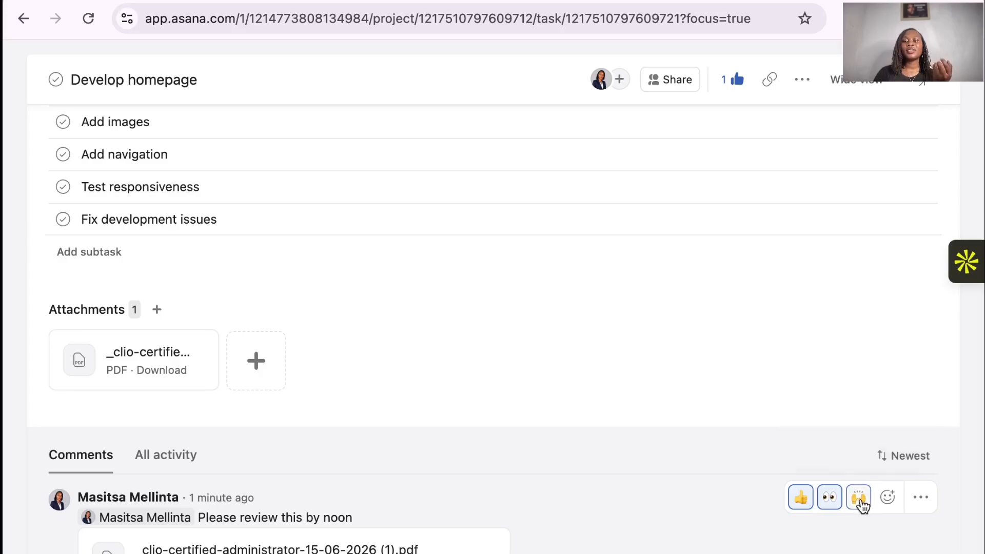
Pin the "Please review this by noon" comment to the top and view its other comment options
click(921, 498)
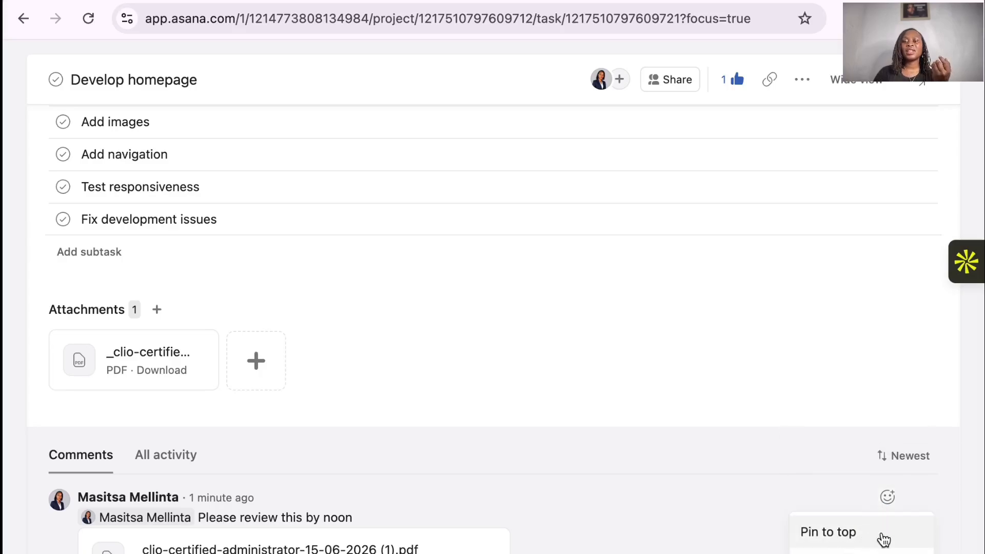
click(844, 533)
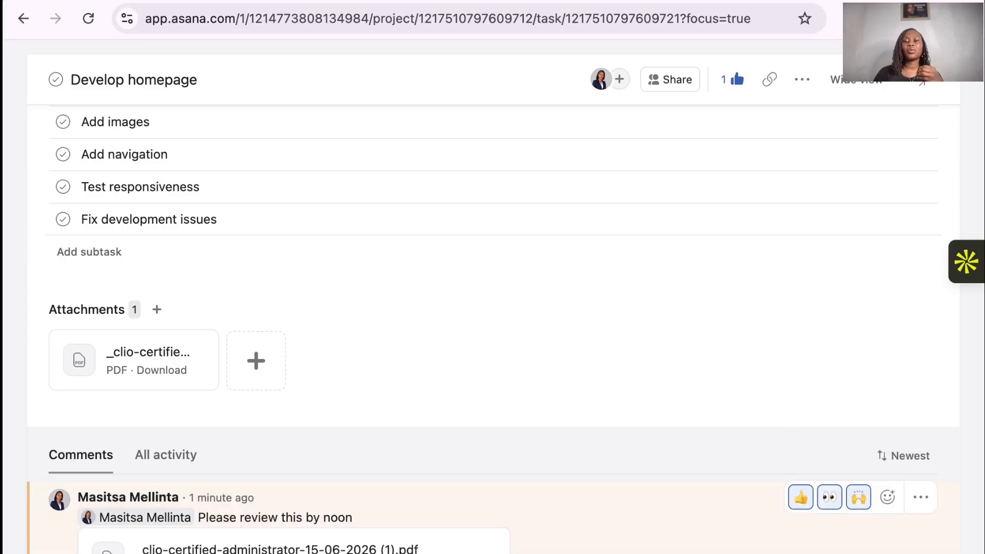
click(921, 499)
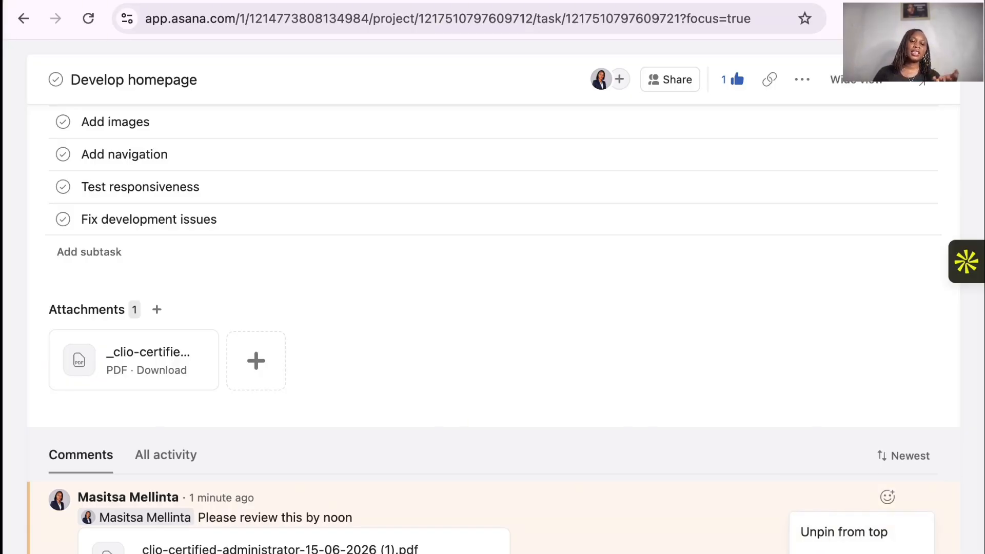
scroll(753, 497, down, 4)
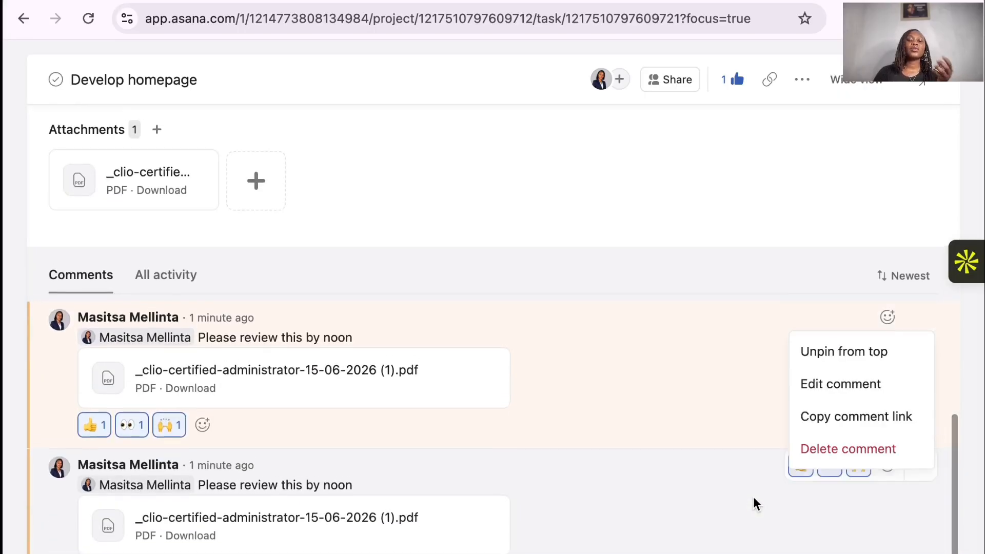
Open the sharing settings of the Develop homepage task and add the member's e-mail as an invitee
scroll(753, 497, up, 6)
scroll(753, 497, up, 4)
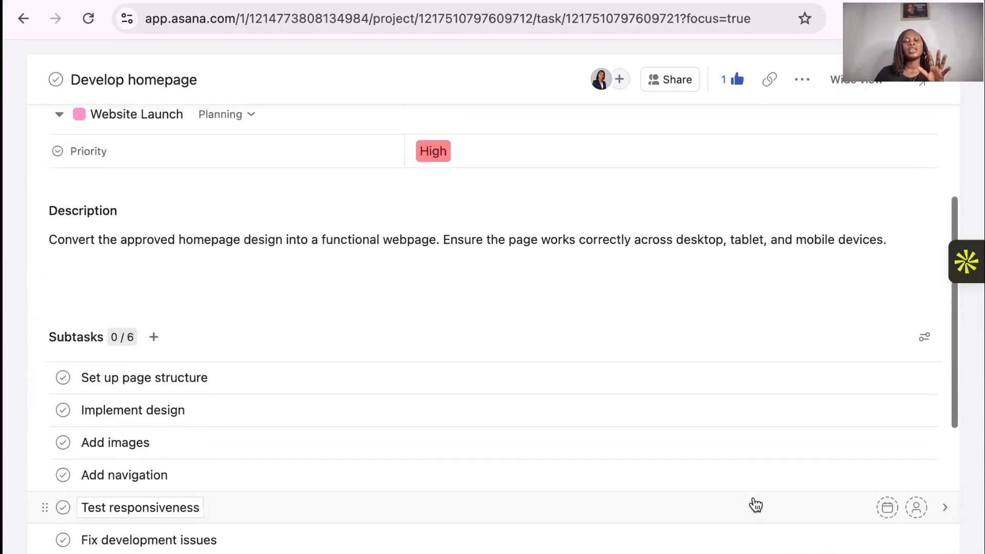
scroll(753, 500, down, 5)
scroll(755, 503, up, 8)
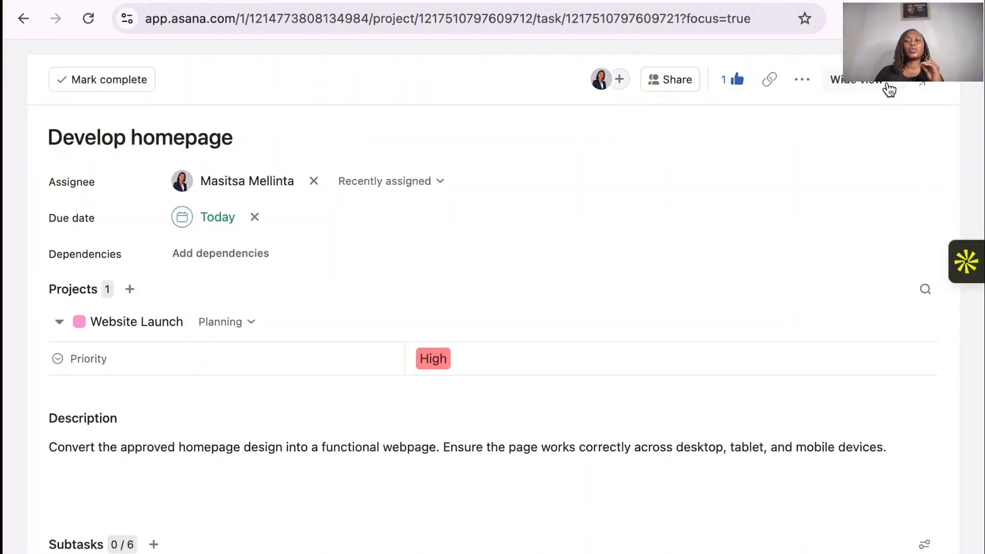
click(665, 82)
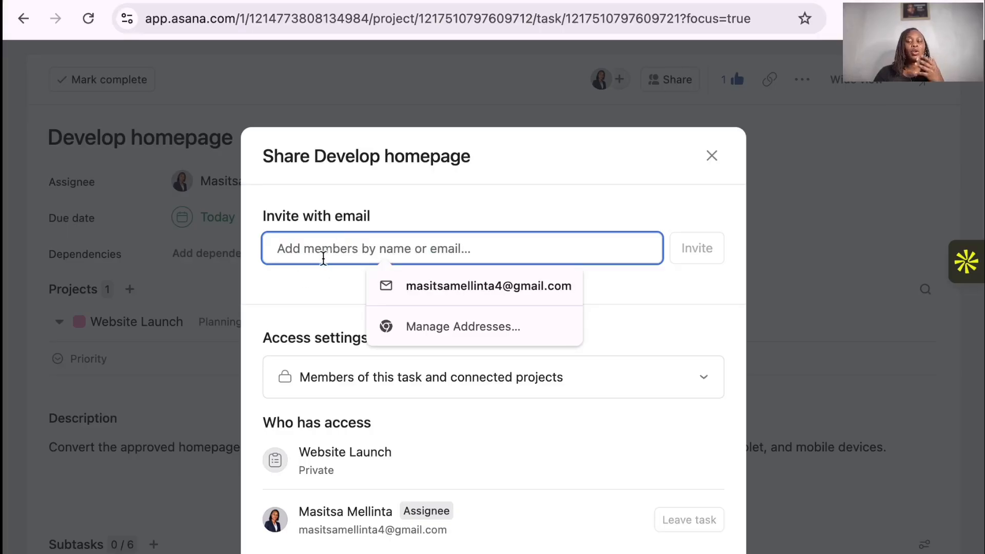
click(439, 287)
click(399, 294)
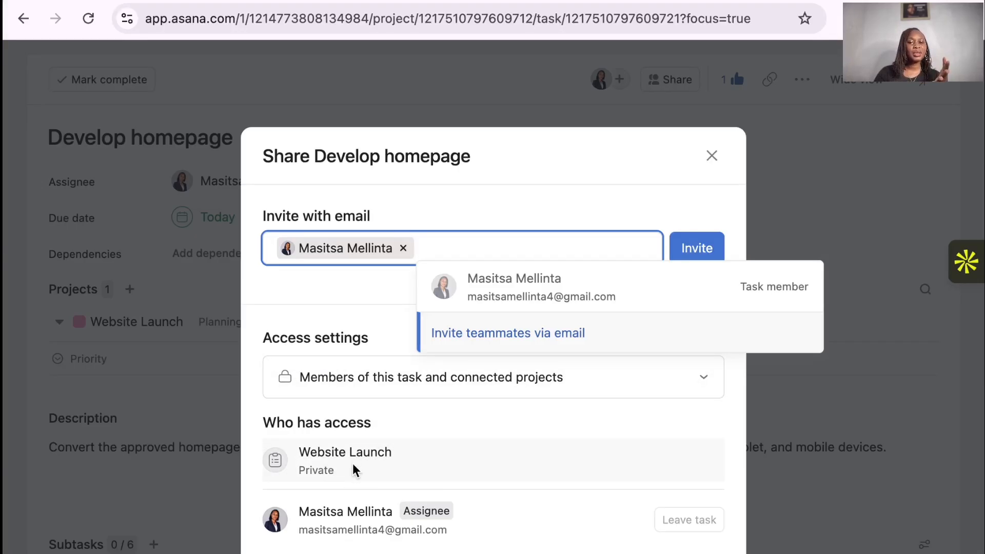
Set the Develop homepage task's access to My workspace
click(389, 465)
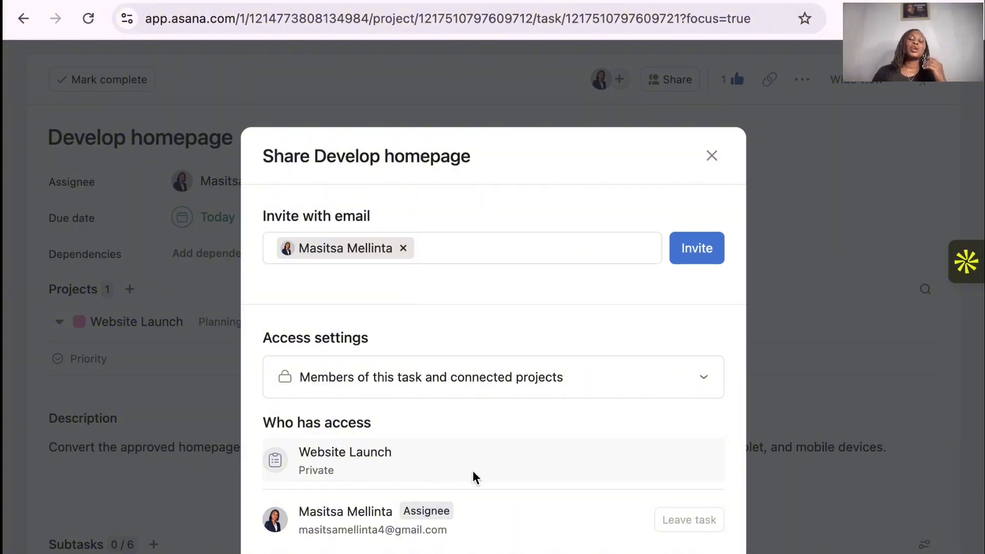
click(560, 384)
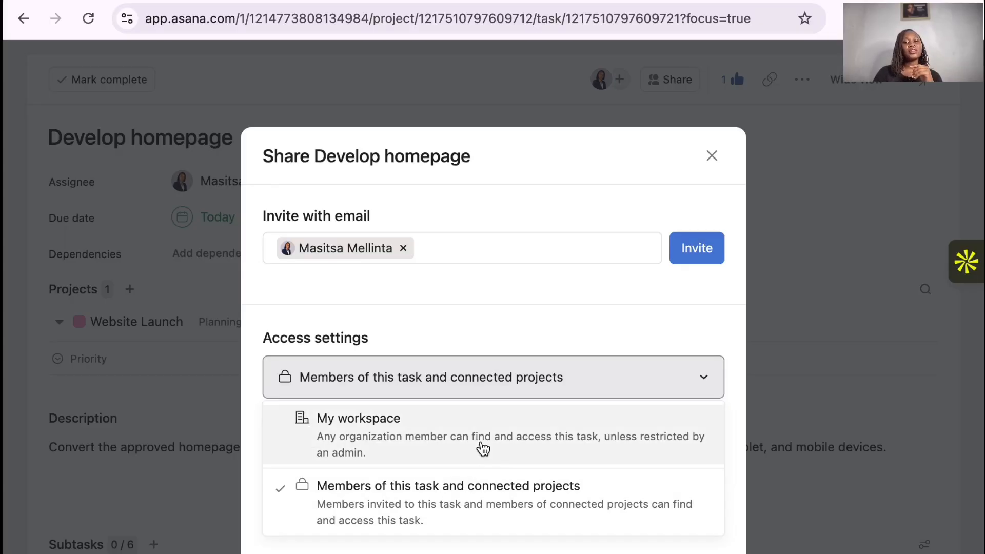
click(482, 448)
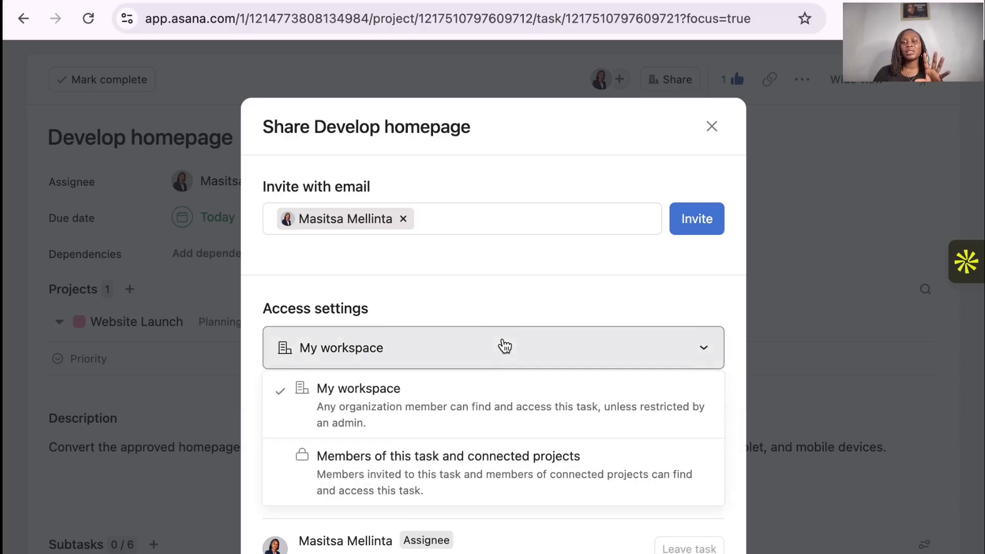
Send the Develop homepage task invitation to the chosen member and close the sharing settings
click(701, 245)
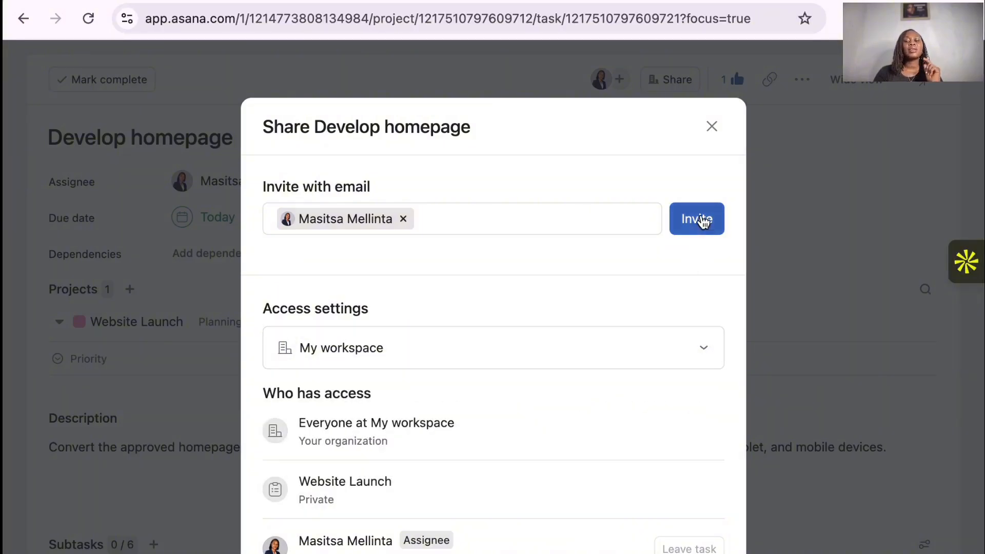
click(702, 220)
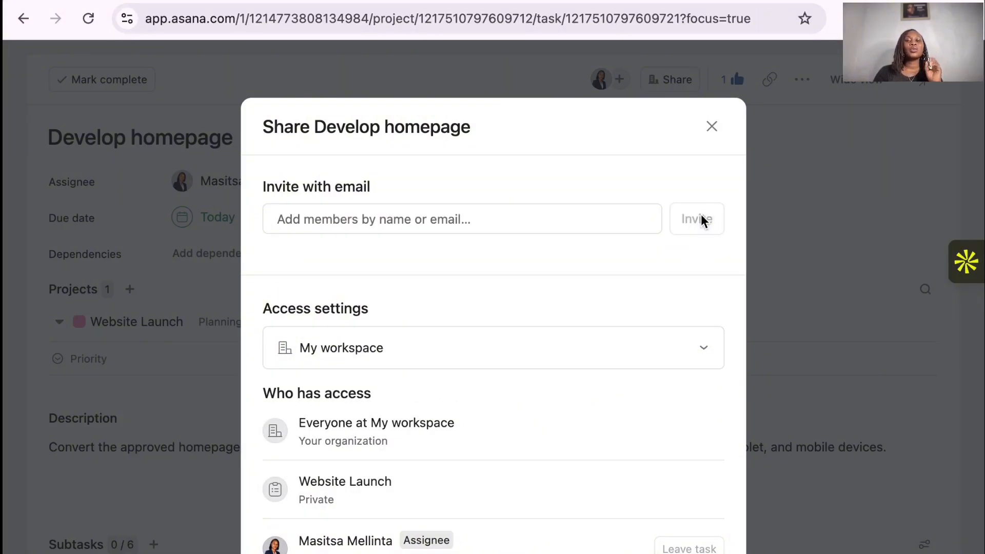
click(712, 128)
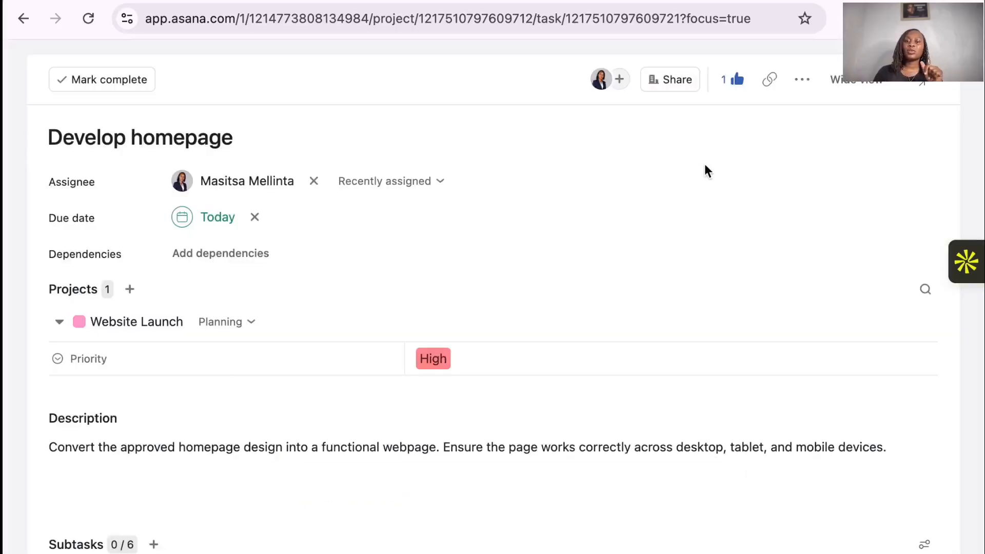
Look over the task's additional actions and try the full-screen task in Narrow view and Description view
click(801, 83)
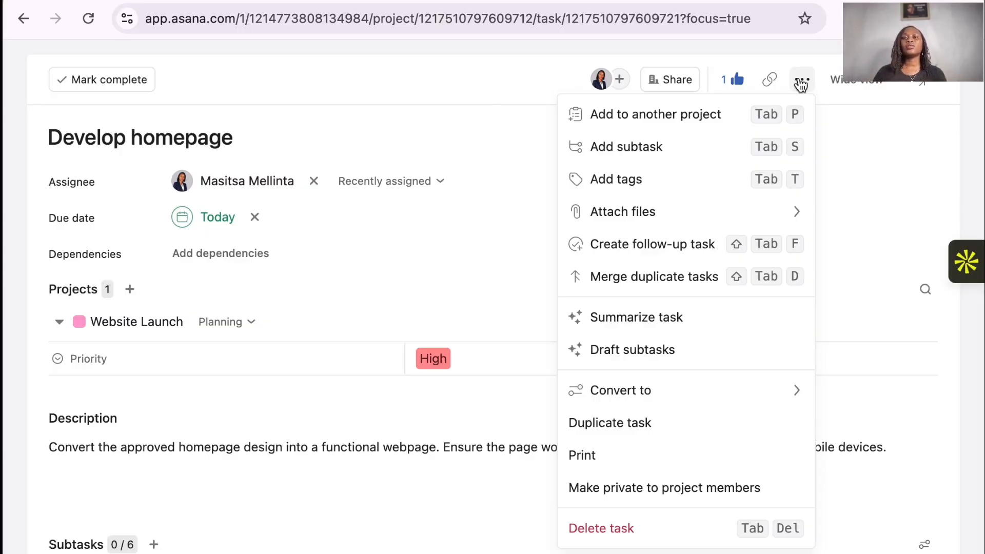
click(865, 101)
click(896, 88)
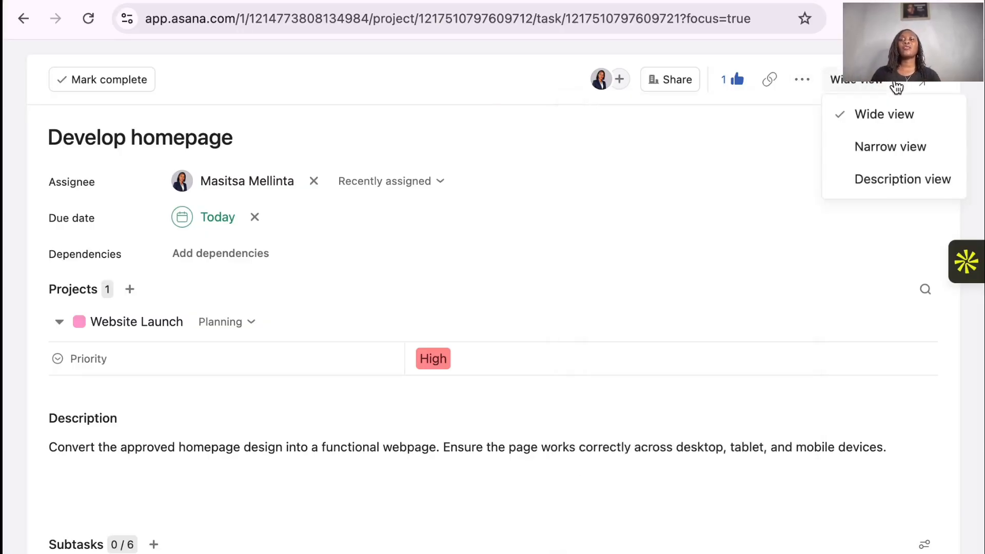
click(888, 148)
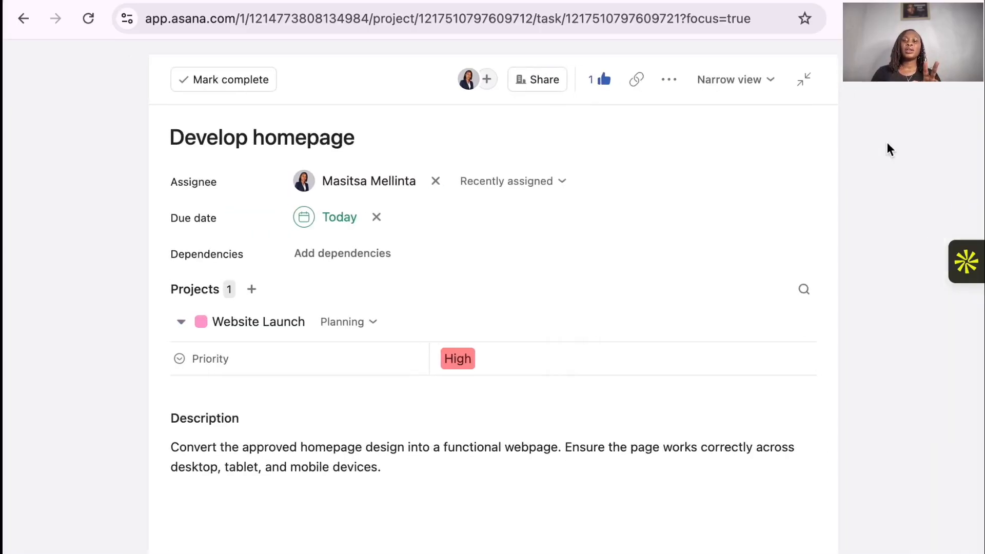
click(770, 82)
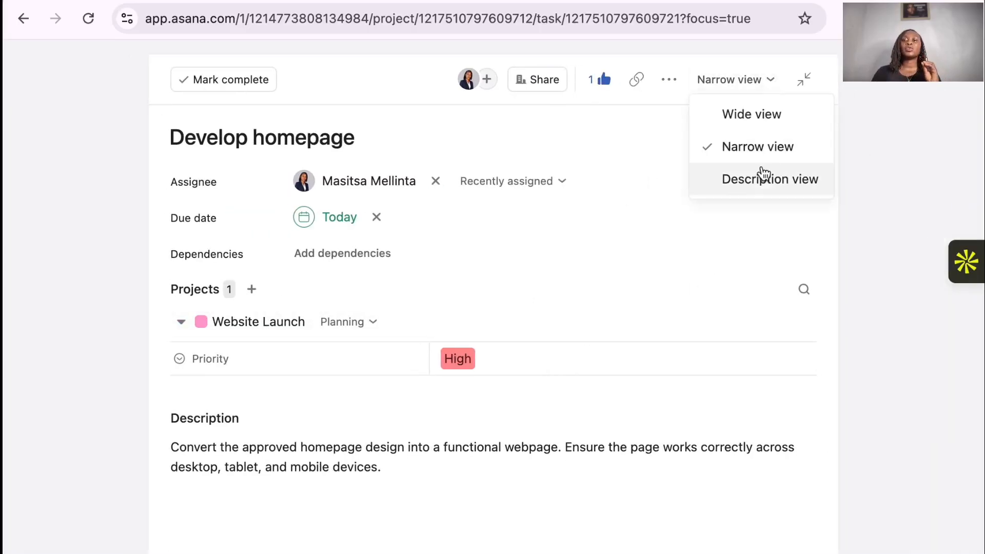
click(759, 179)
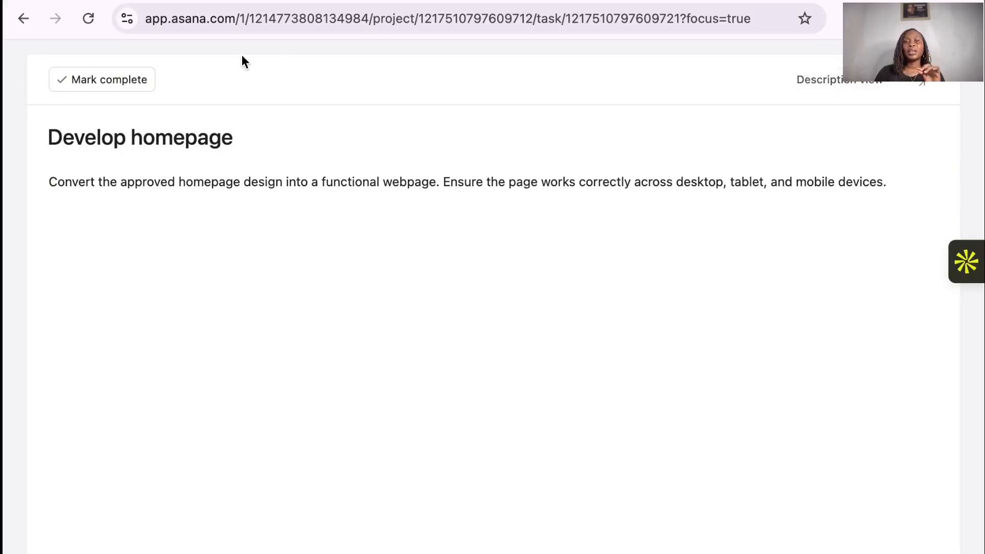
Mark the Develop homepage task complete and revert it to incomplete
click(135, 83)
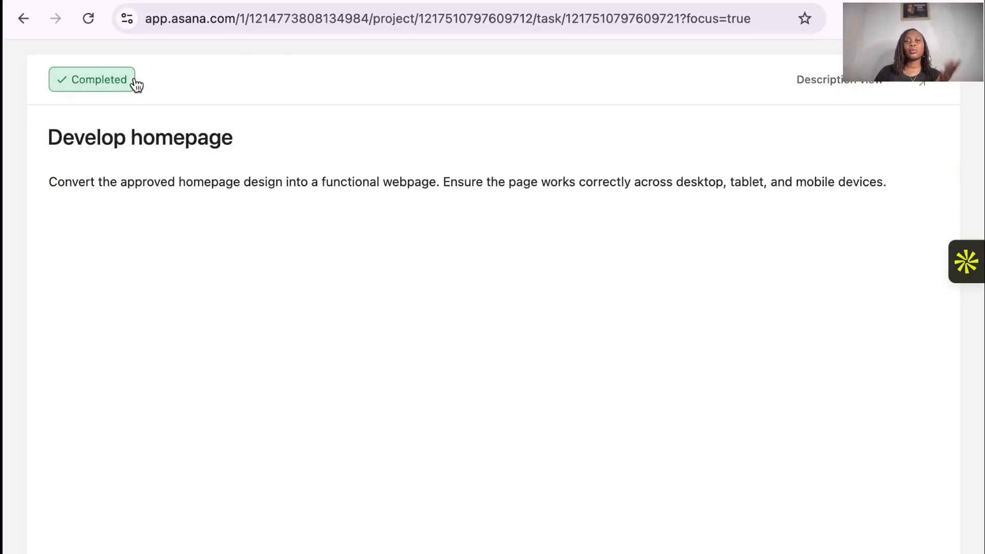
click(85, 87)
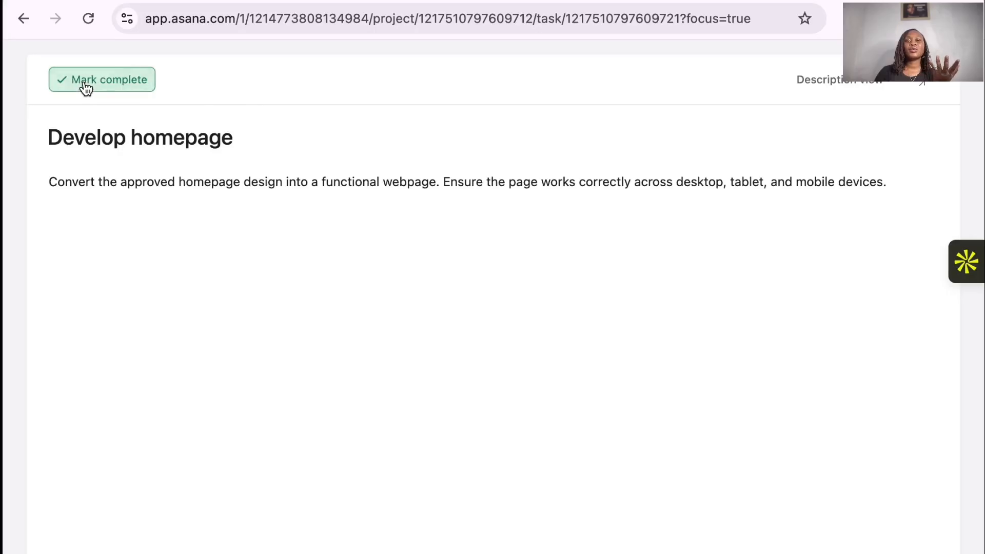
Return the Develop homepage task to Wide view and show the Website Launch sections it can be moved to
click(877, 85)
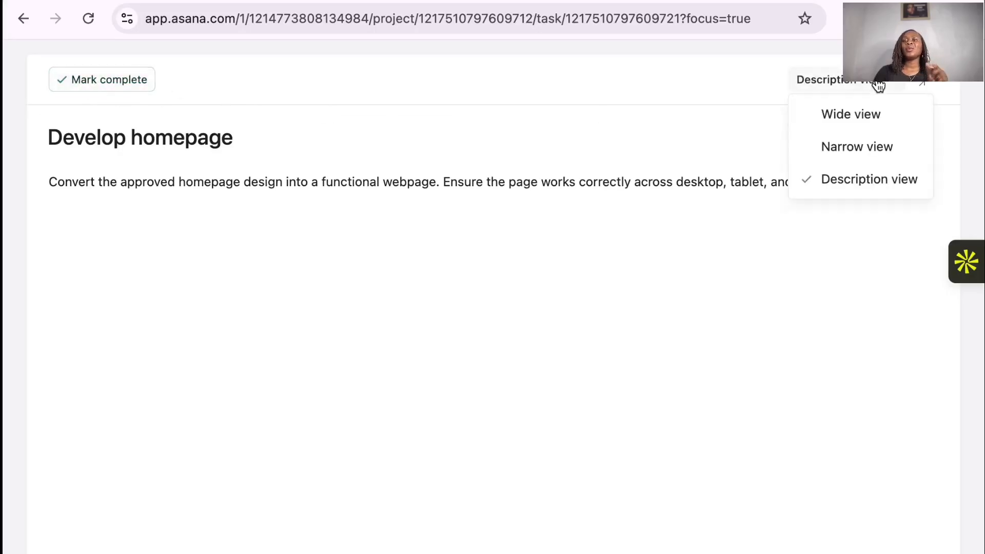
click(884, 116)
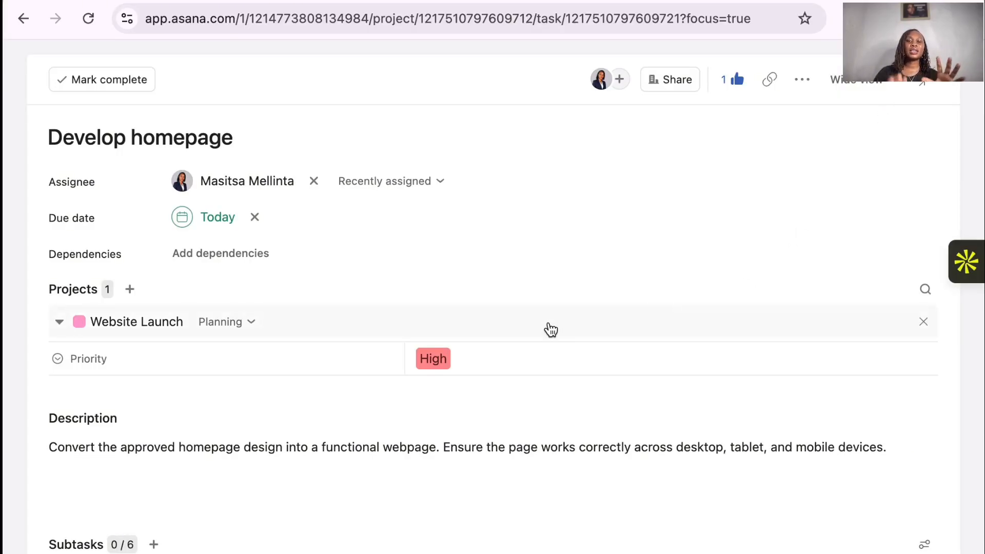
click(251, 324)
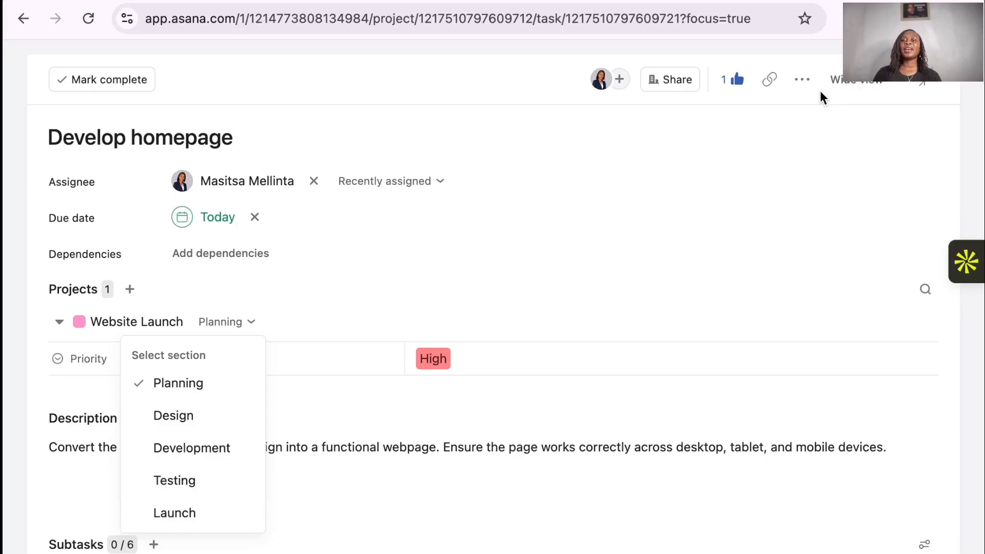
Try the additional task actions for adding Develop homepage to another project and adding a blank subtask
click(803, 80)
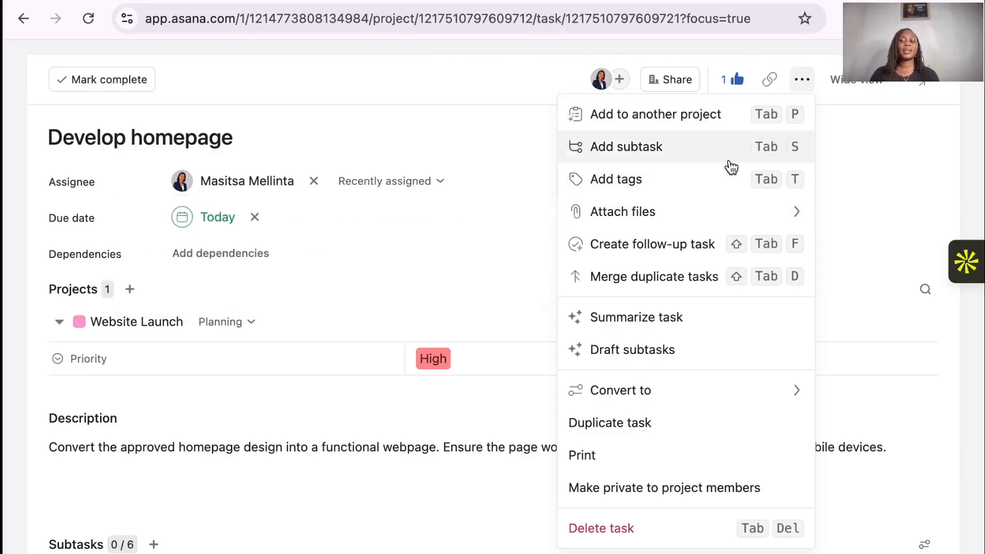
click(688, 115)
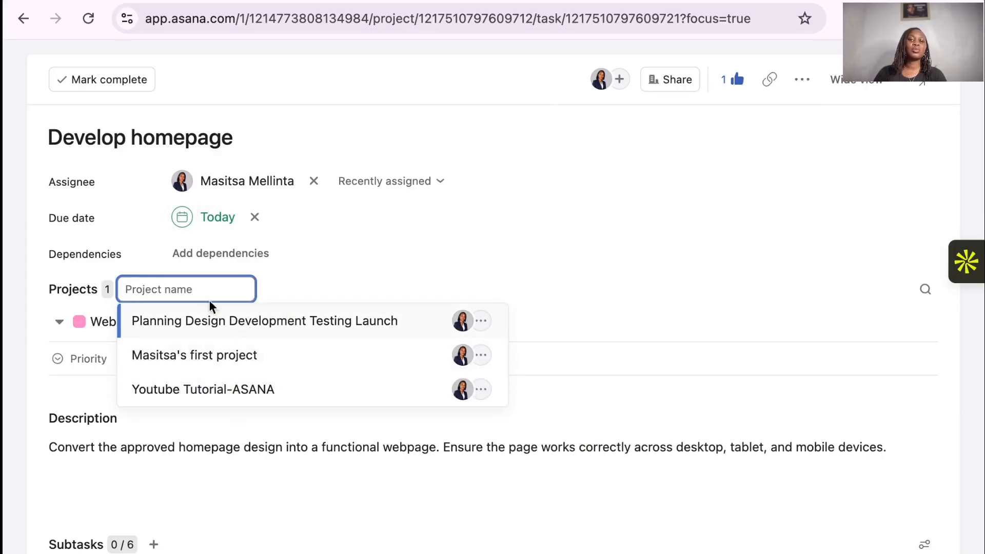
click(802, 80)
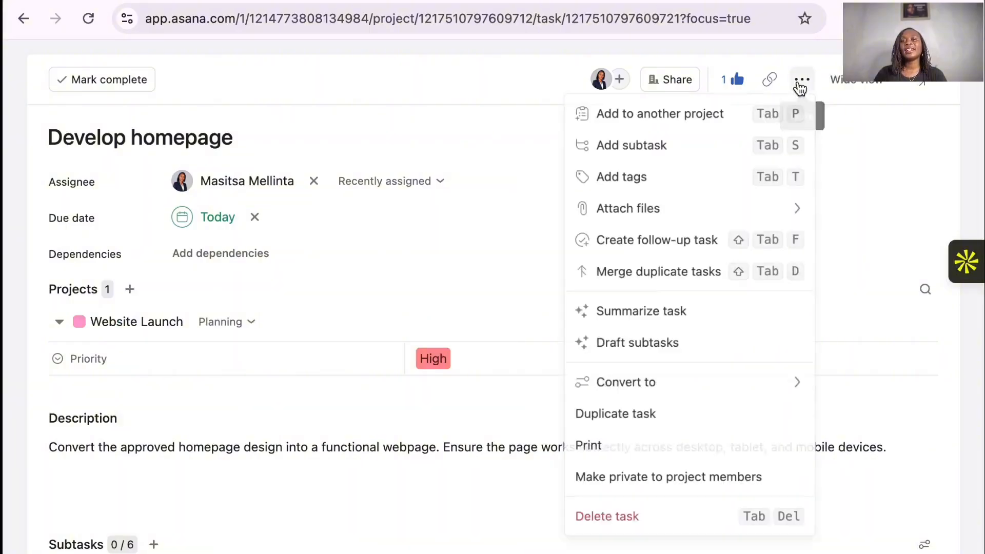
click(662, 154)
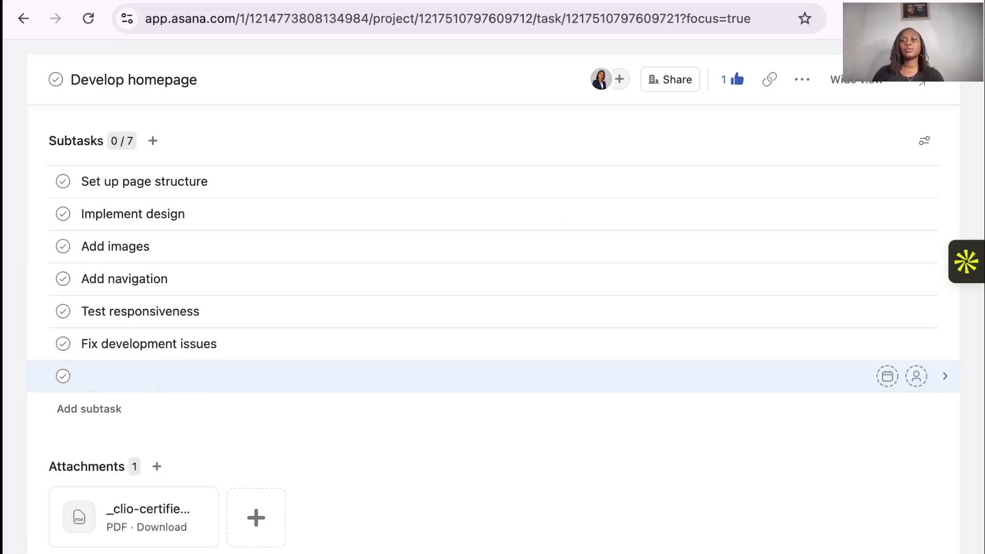
Generate an AI summary of the Develop homepage task and review it with the comments
click(804, 80)
mouse_move(653, 219)
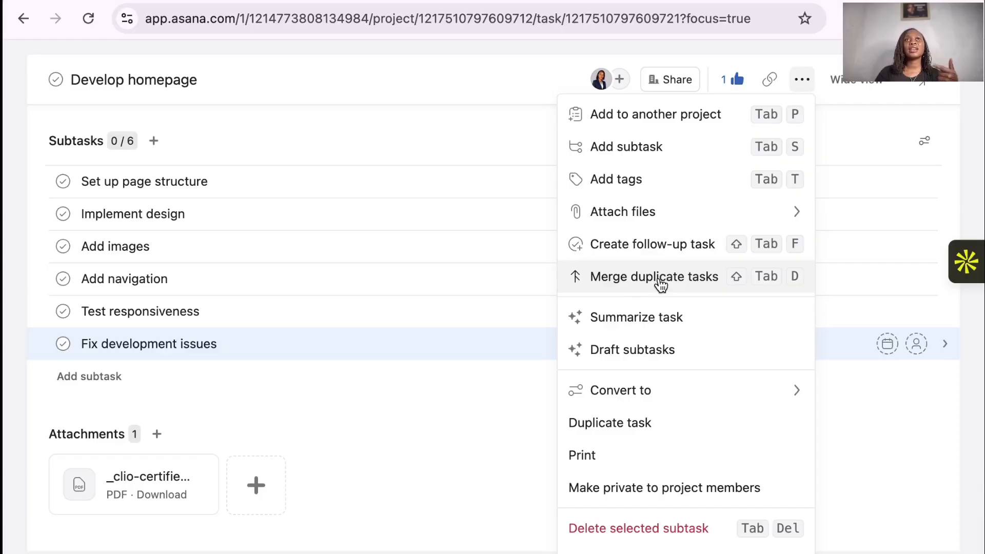
click(658, 322)
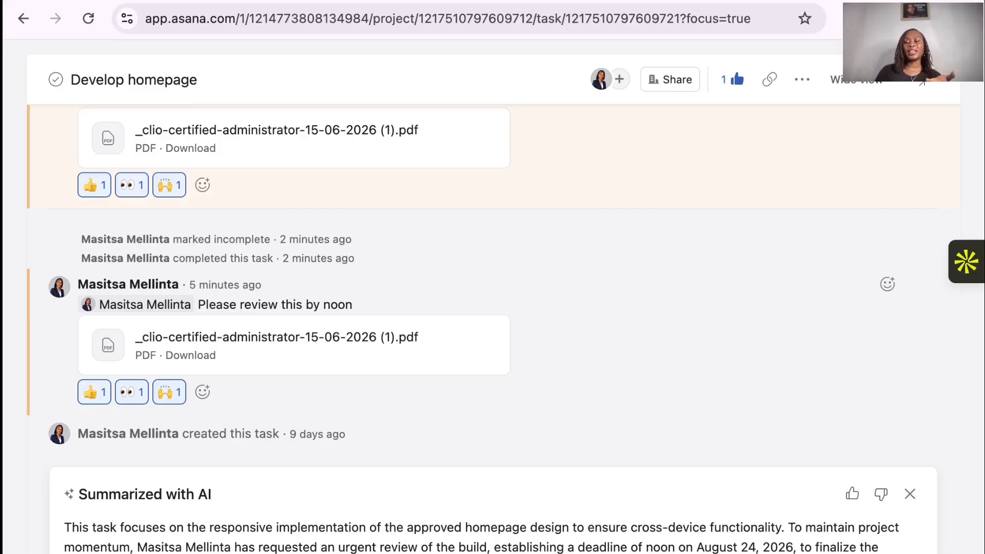
scroll(493, 308, up, 4)
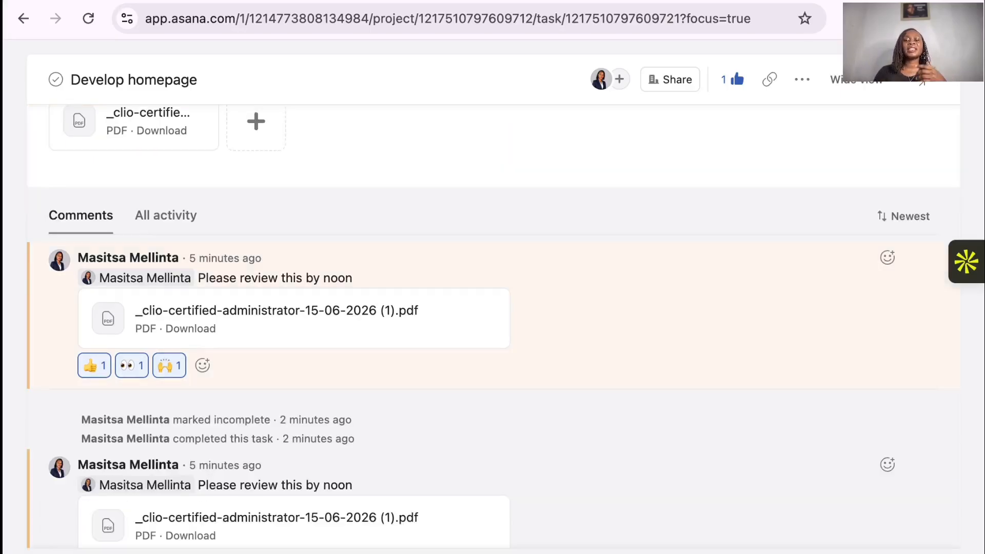
mouse_move(849, 505)
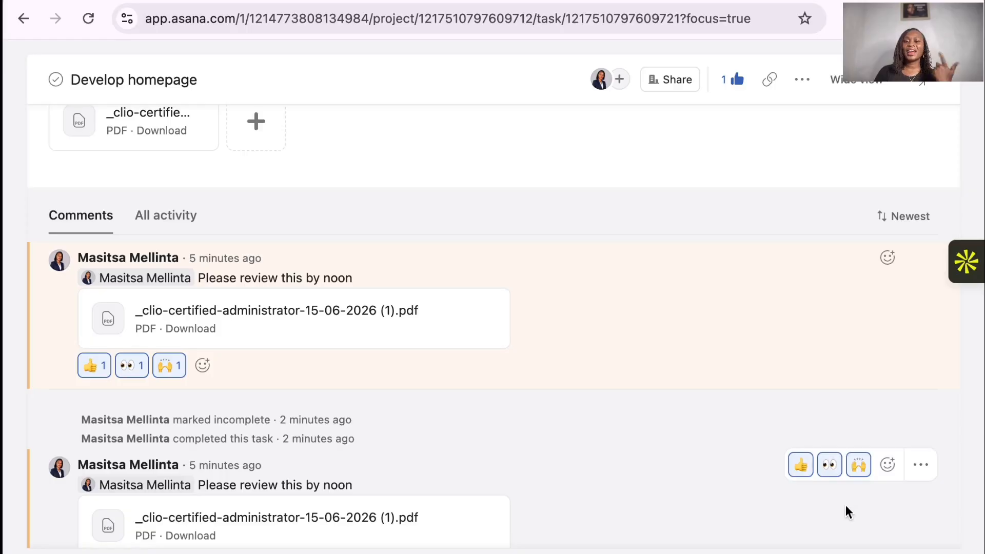
Generate AI draft subtasks for the Develop homepage task, and dismiss the suggestions without adding them
click(803, 83)
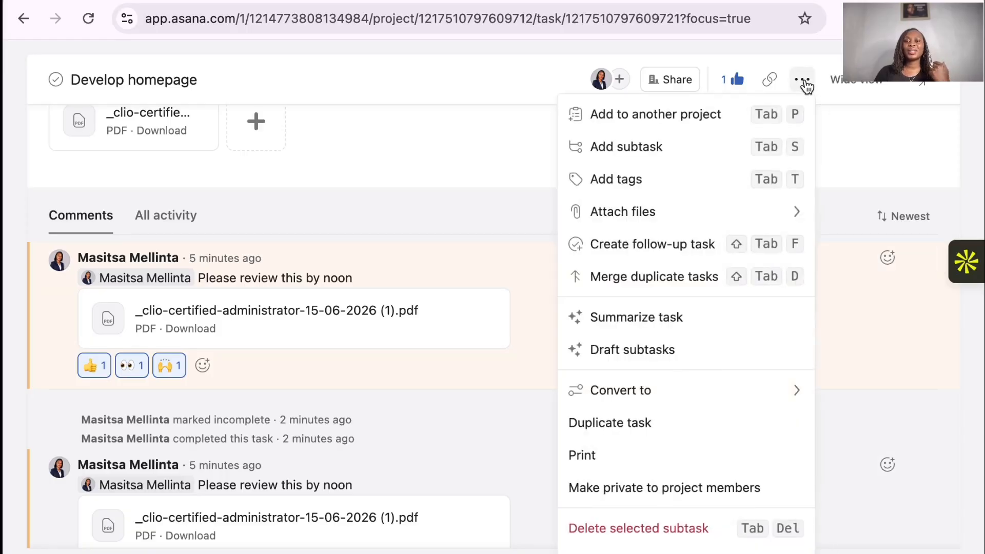
click(656, 351)
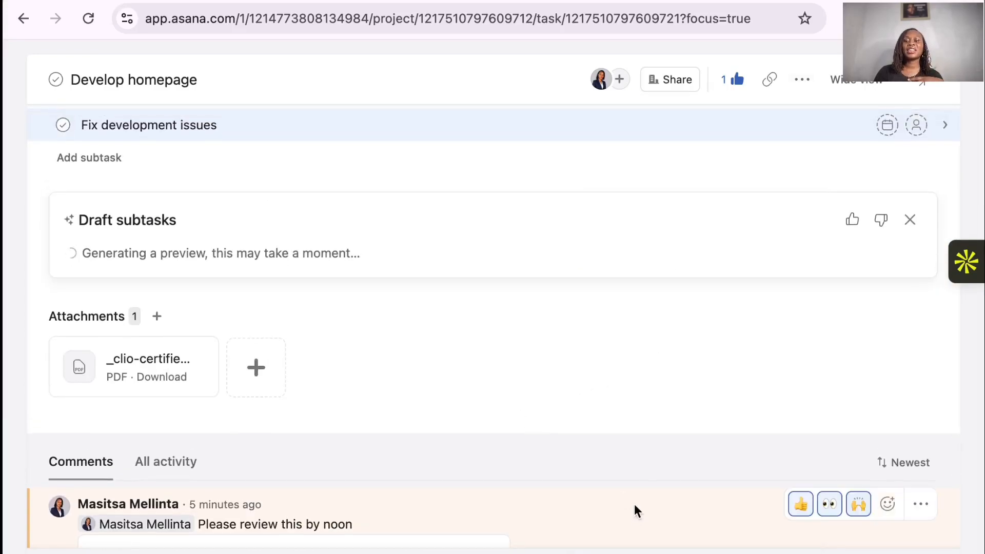
scroll(661, 441, down, 7)
scroll(660, 441, up, 4)
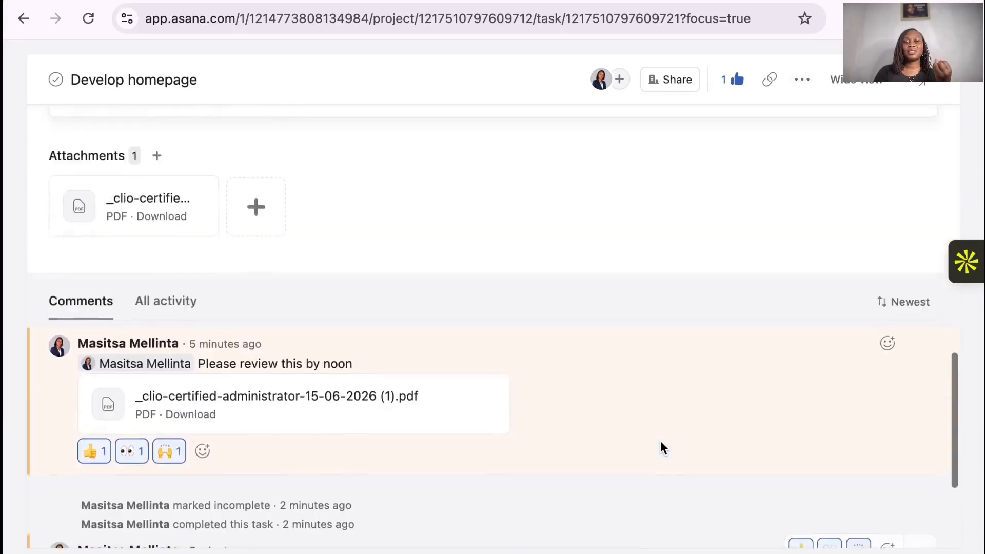
scroll(660, 441, up, 6)
scroll(660, 441, down, 3)
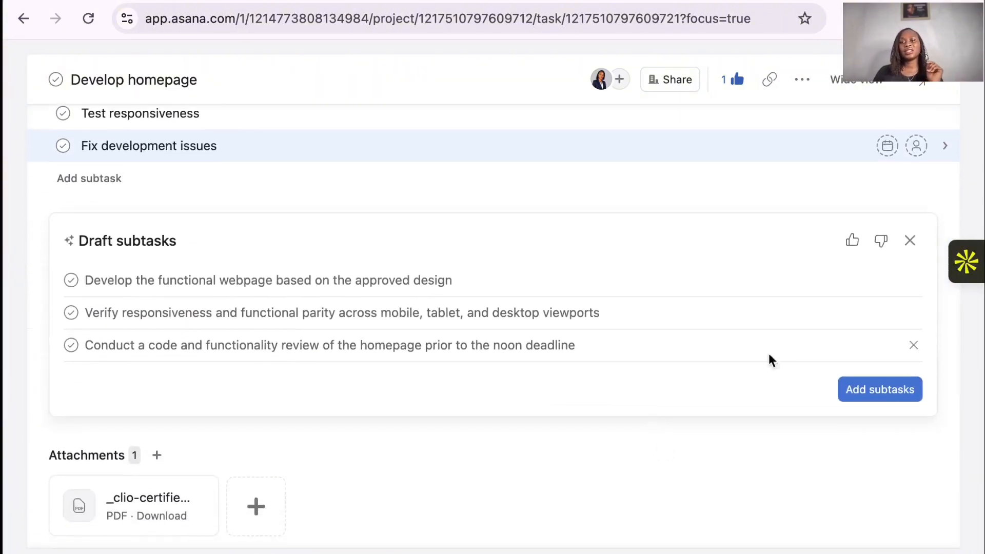
click(910, 241)
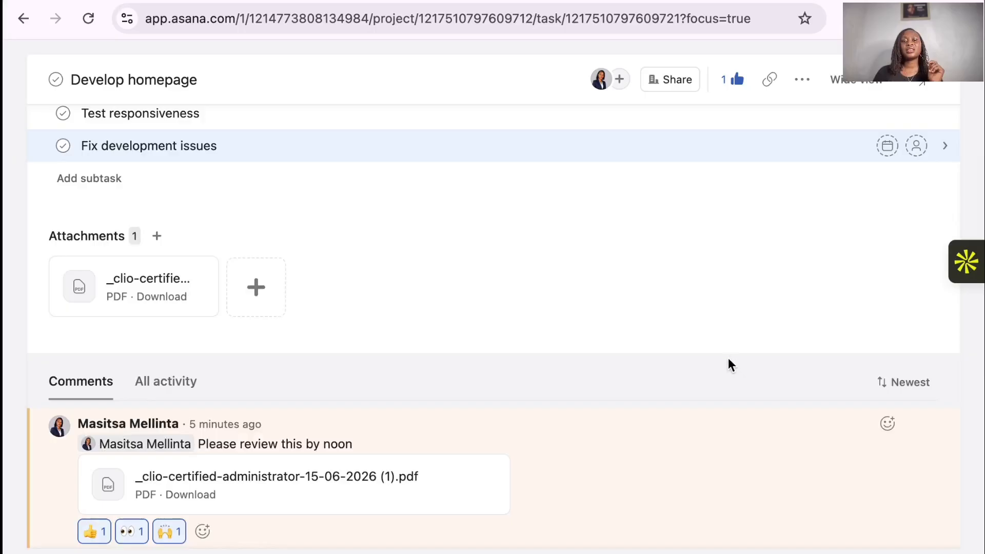
Convert the Develop homepage task to a milestone and back to a regular task
scroll(719, 446, down, 3)
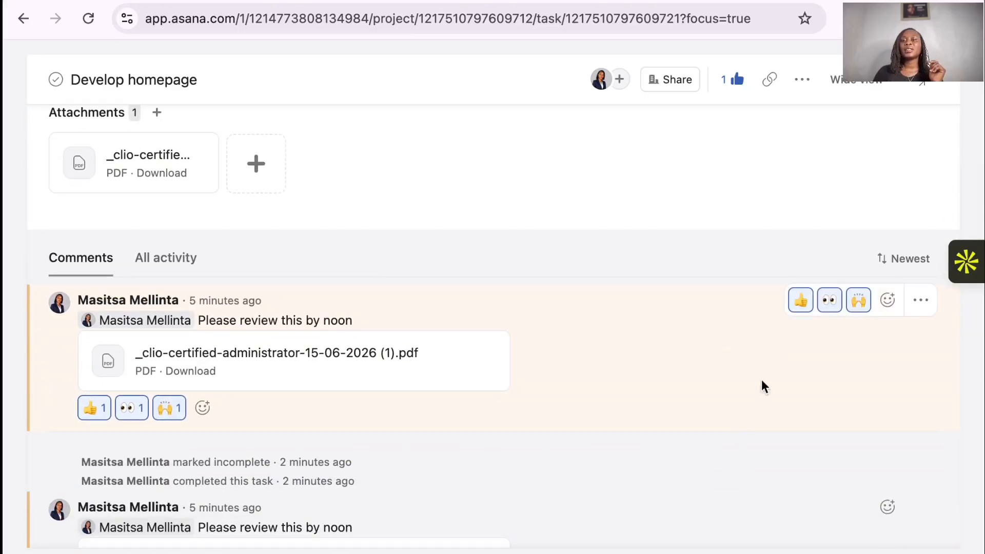
click(804, 80)
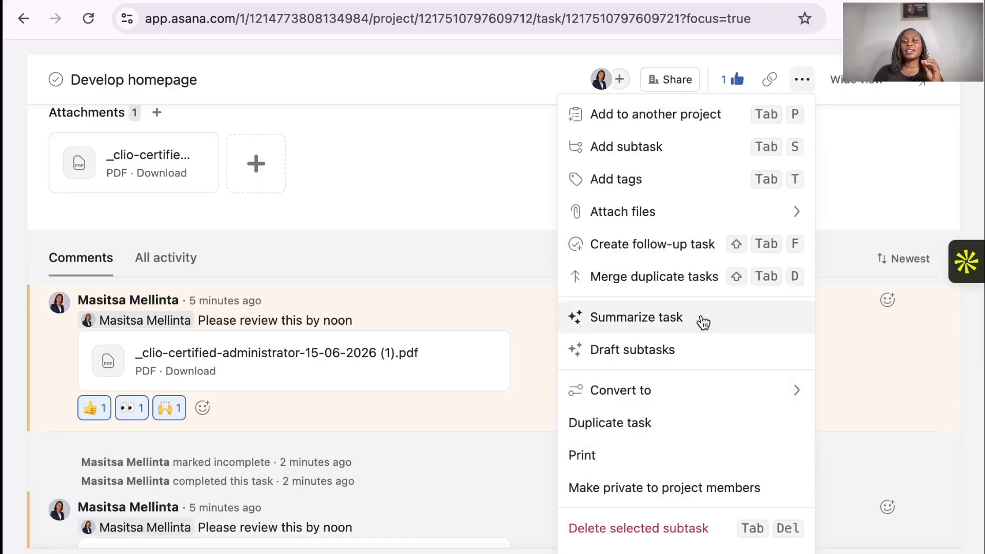
mouse_move(655, 392)
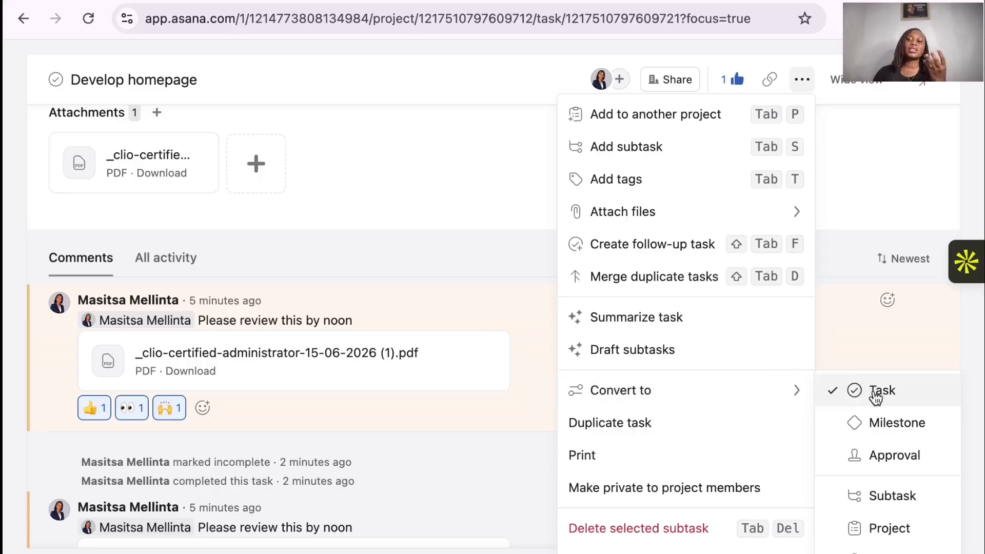
click(889, 431)
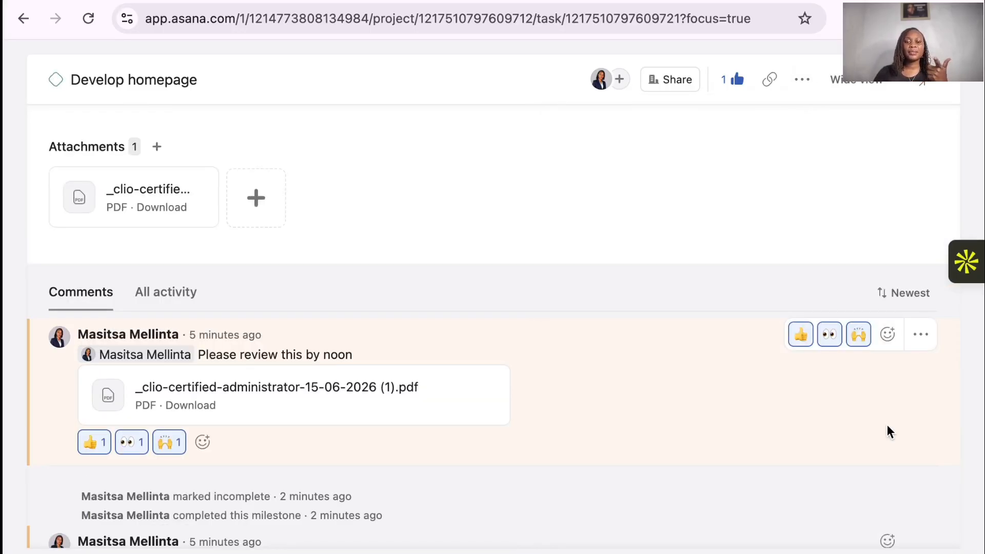
click(803, 81)
mouse_move(728, 393)
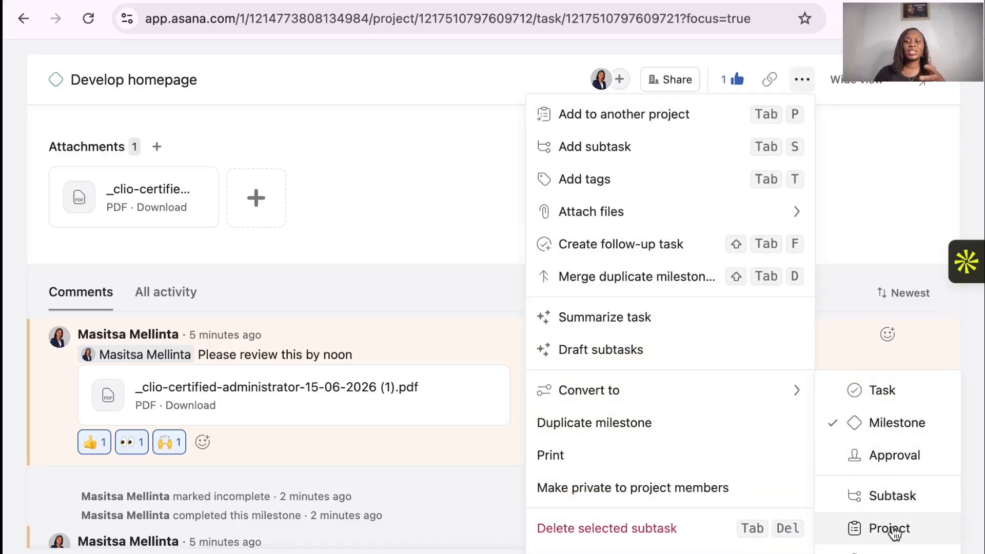
click(896, 390)
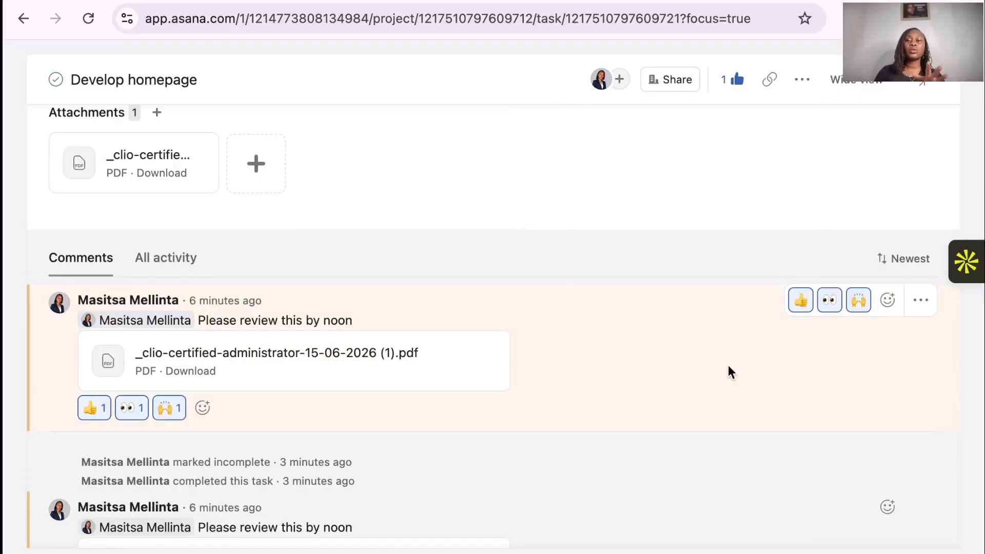
Make the Develop homepage task private to project members and show its additional actions again
click(802, 82)
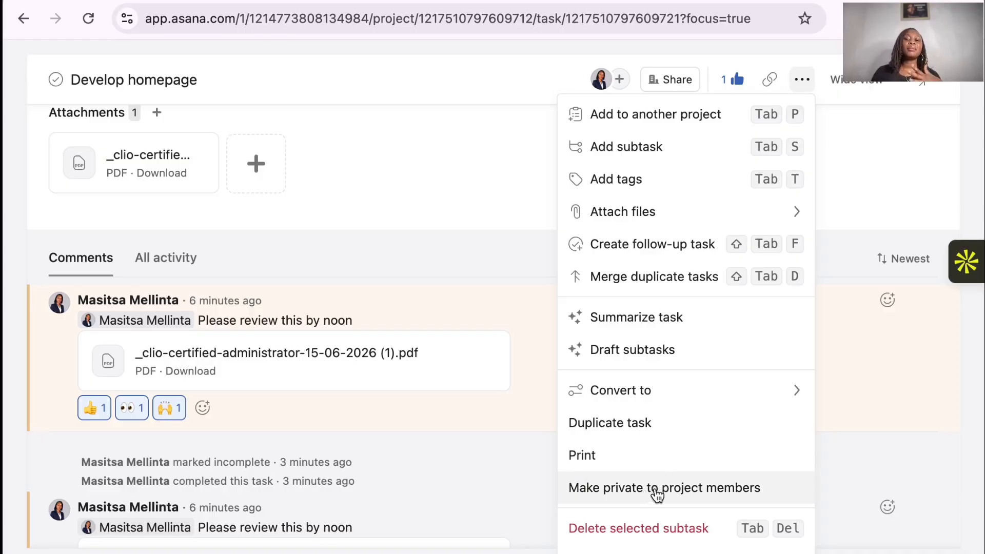
click(717, 492)
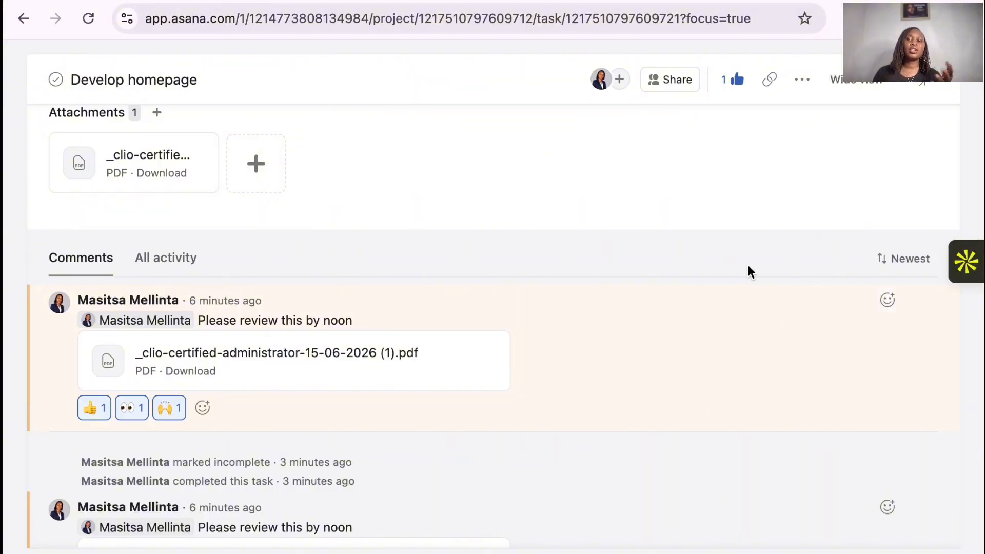
click(802, 79)
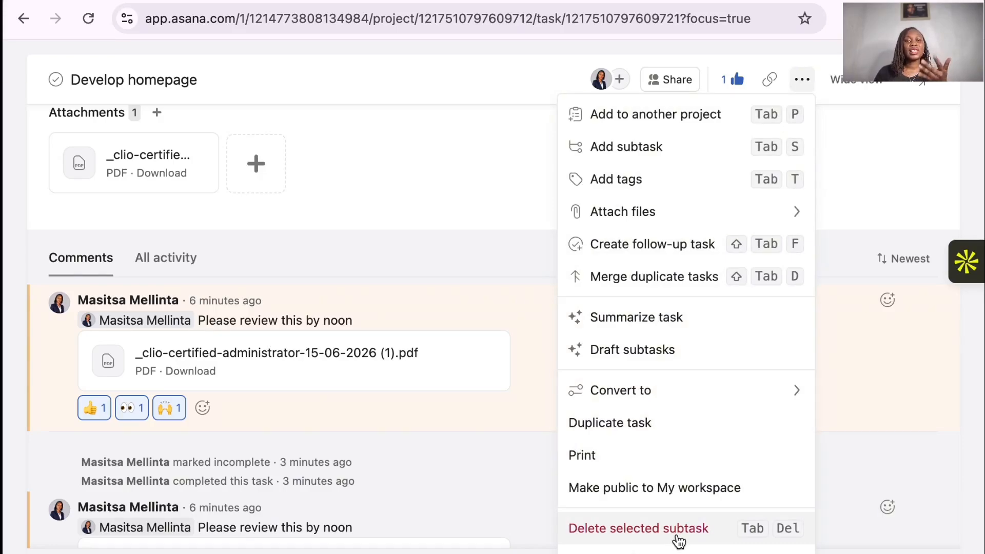
Look over the Develop homepage task's details and subtasks, dismiss its additional actions, and exit the full-screen layout
scroll(468, 493, up, 12)
scroll(361, 482, down, 3)
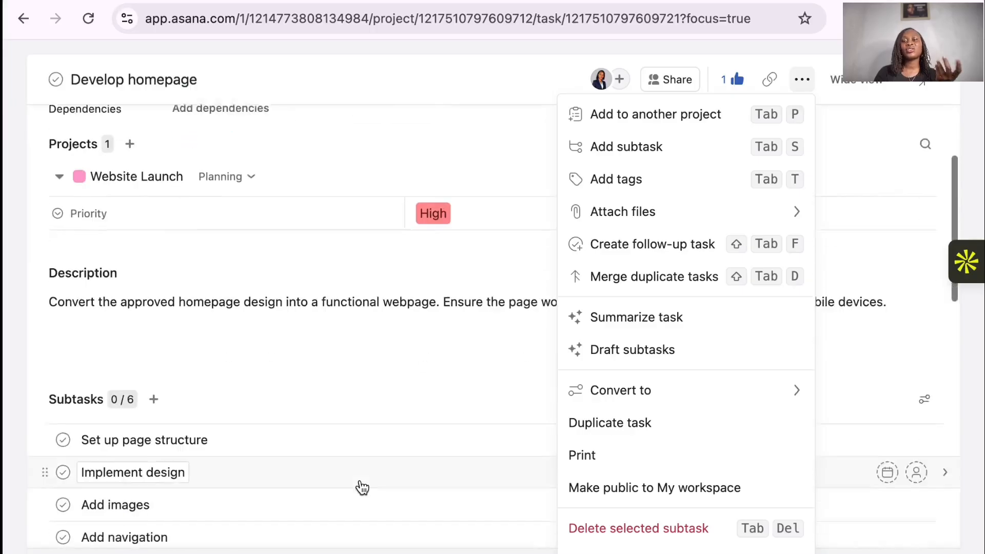
scroll(363, 486, down, 2)
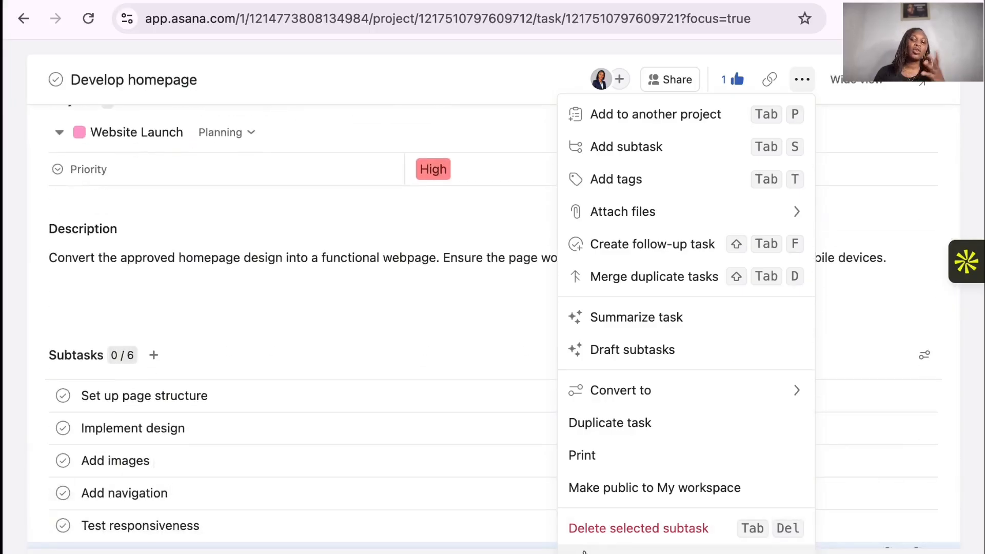
key(Escape)
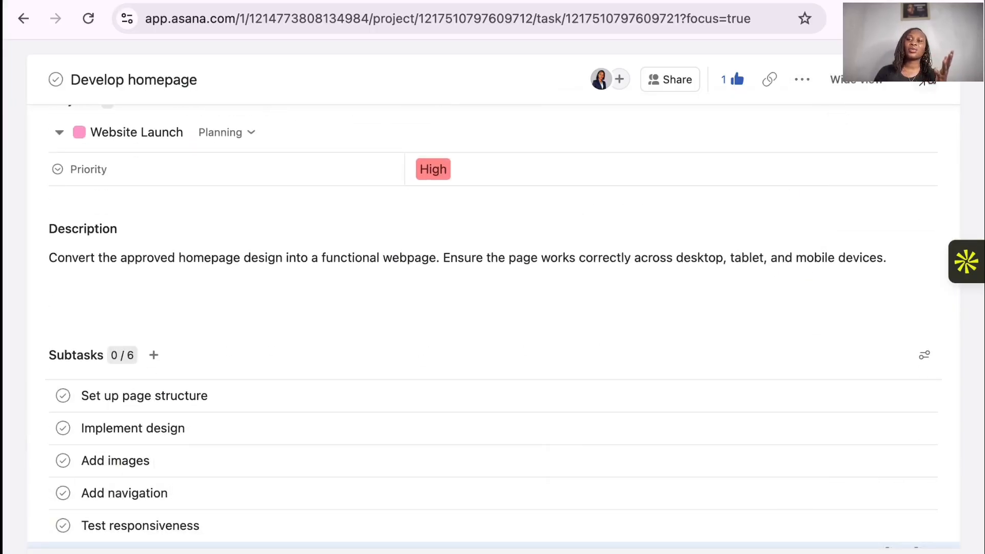
click(927, 80)
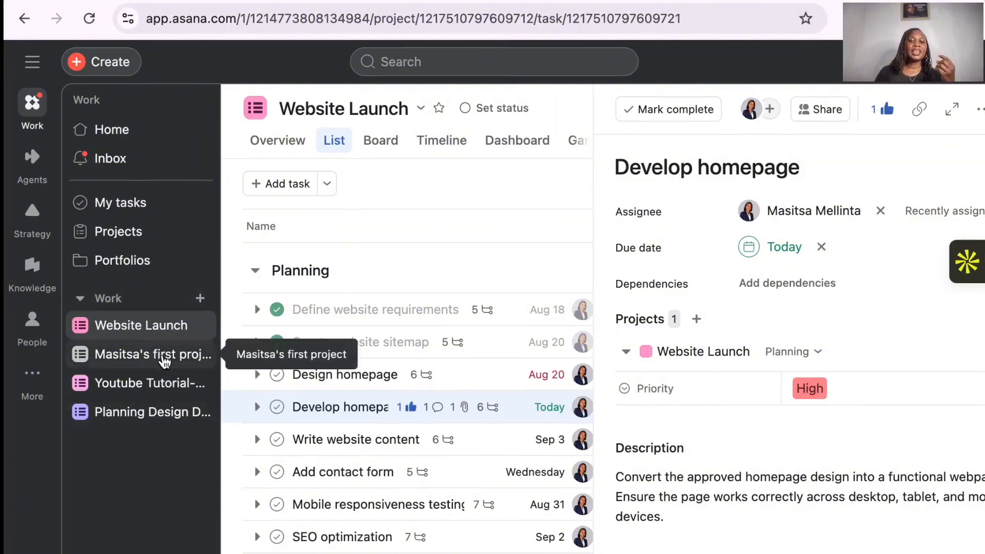
Browse the Youtube Tutorial-ASANA and Planning Design Development Testing Launch projects, show the options for creating new work, and return to Website Launch
click(144, 391)
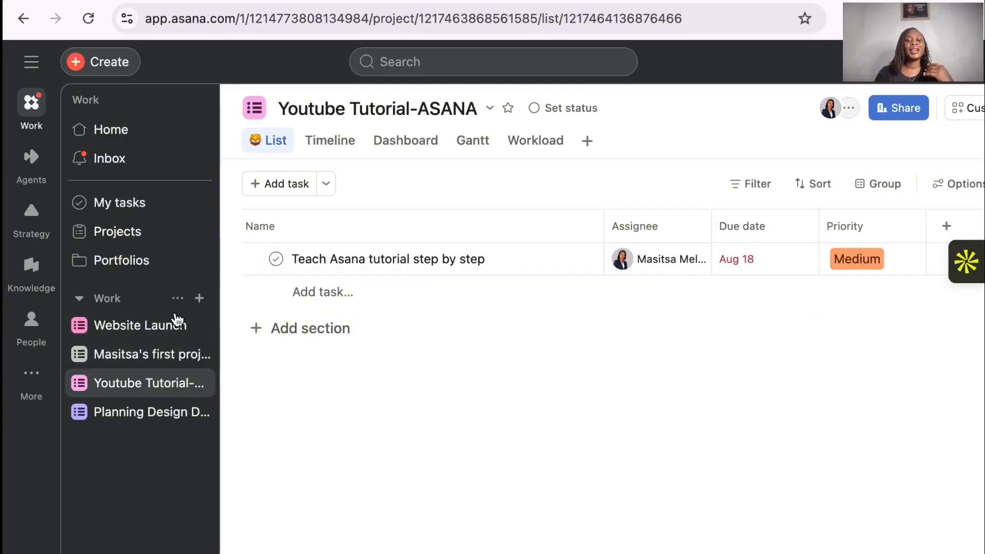
click(141, 413)
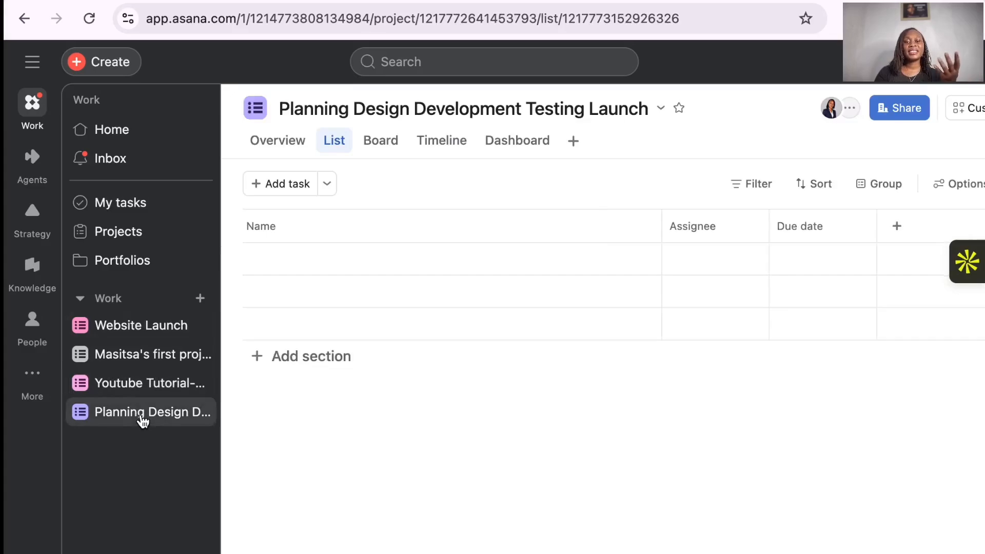
click(201, 299)
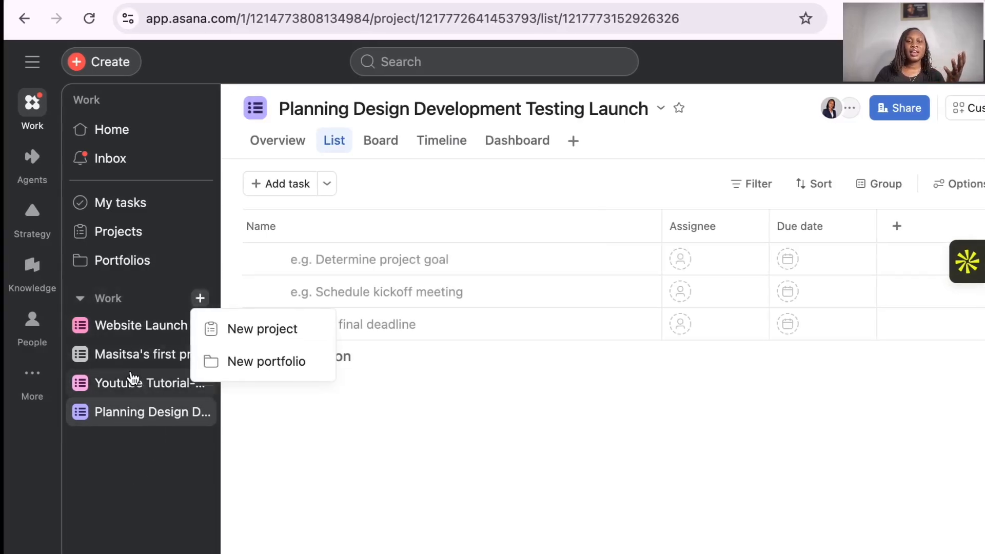
click(131, 329)
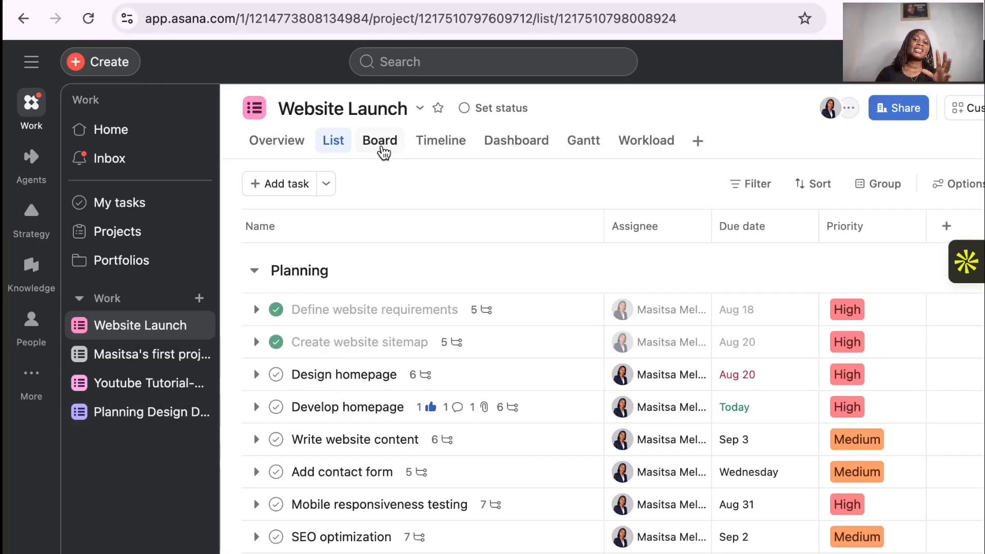
In the project's board view, move the Create website sitemap card through Design and Development and back to Planning
click(381, 144)
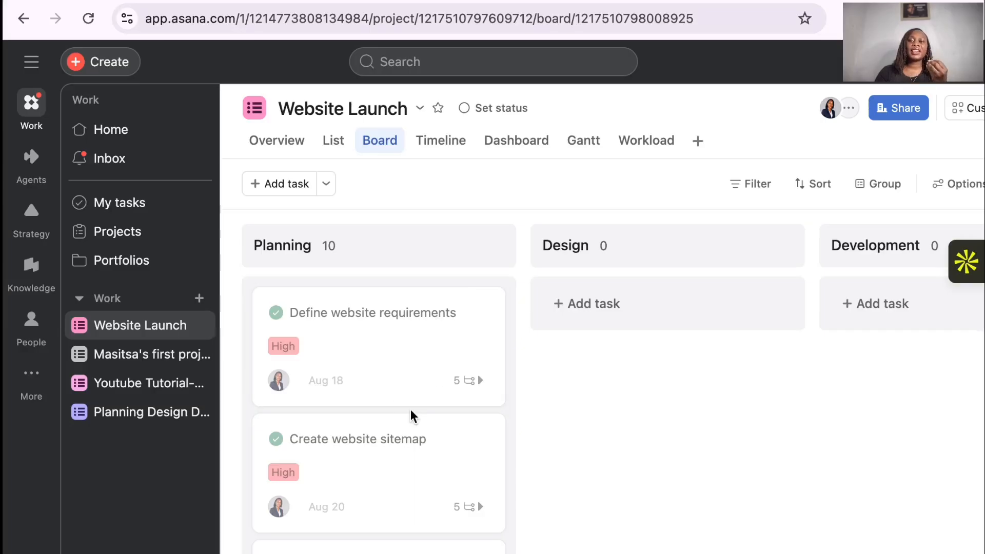
drag(390, 449, 673, 322)
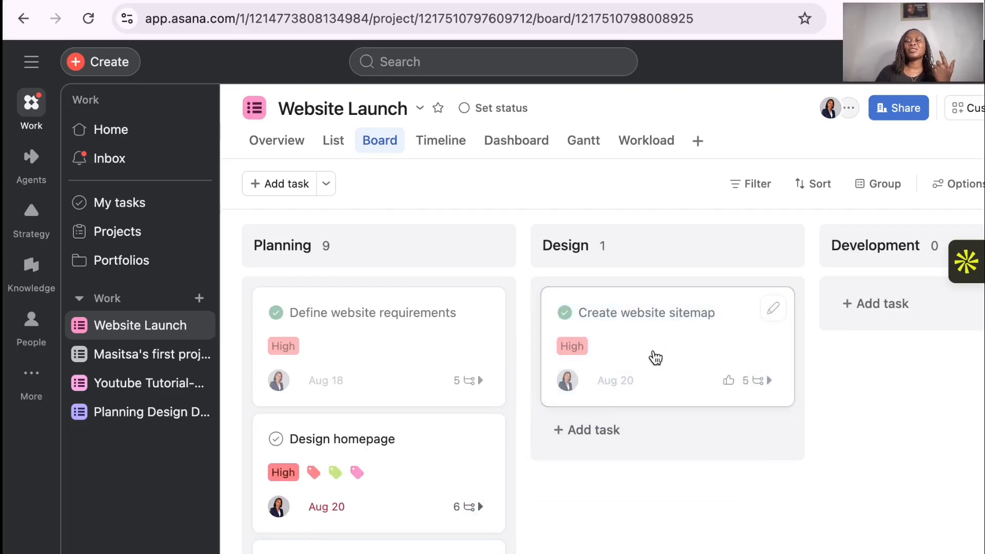
drag(656, 357, 891, 333)
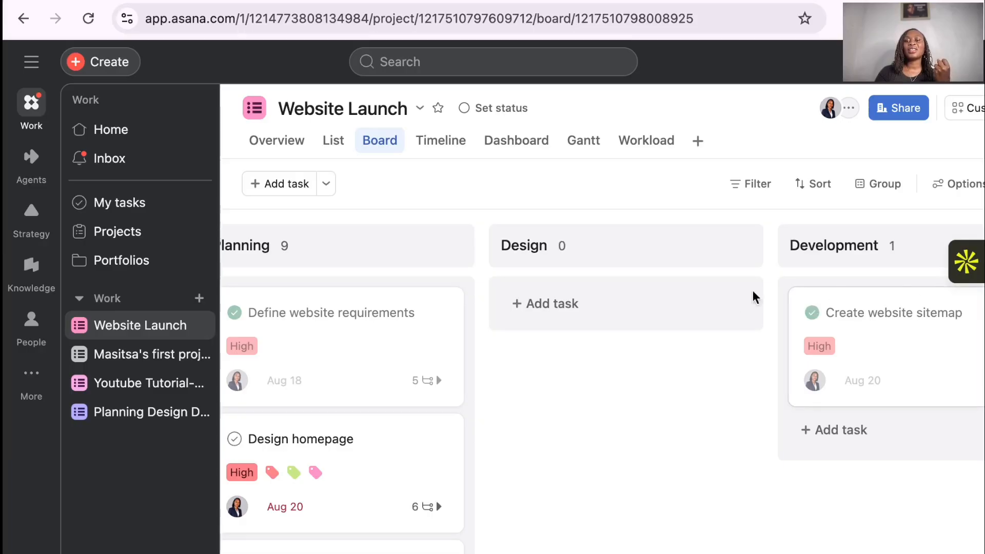
drag(854, 330, 330, 455)
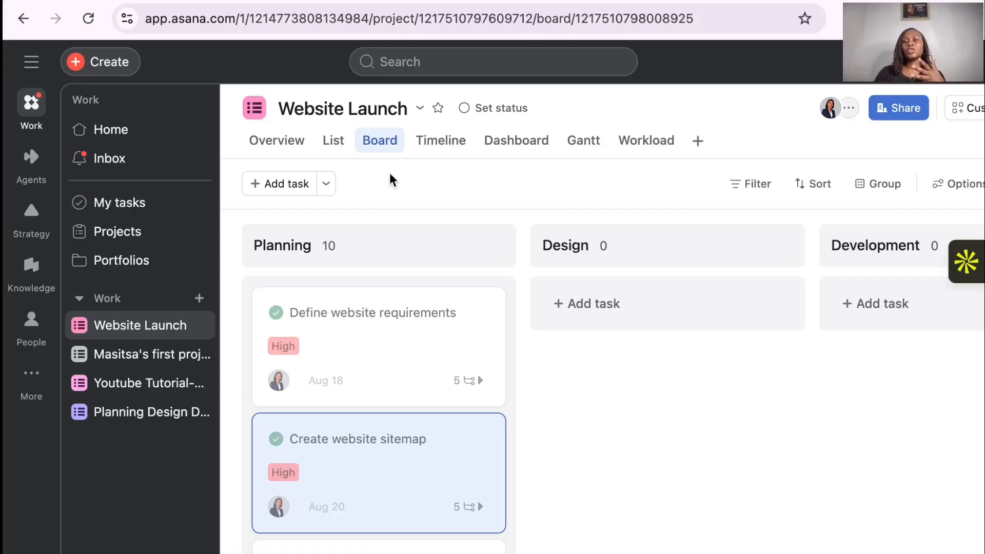
Show the Website Launch project as a timeline and examine the scheduled tasks across August and September
click(447, 139)
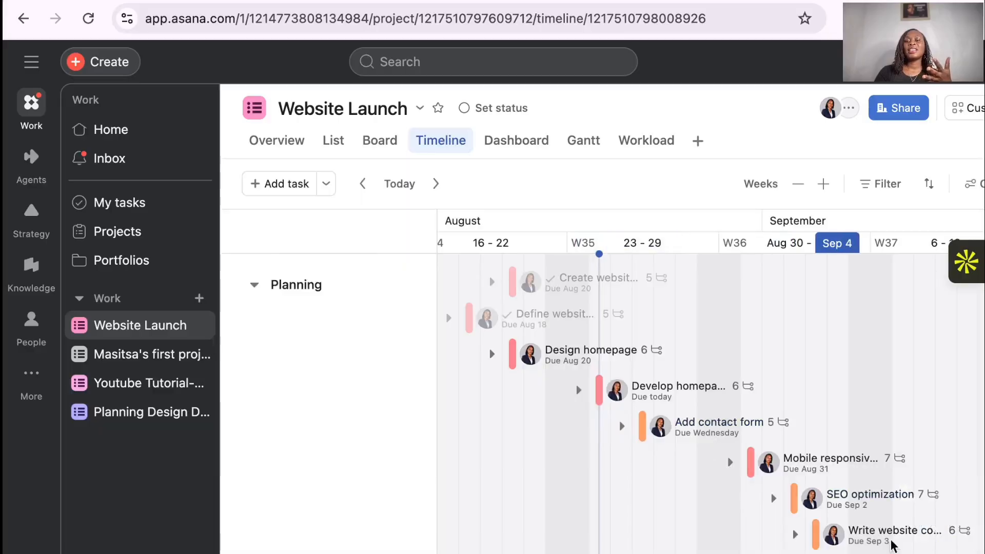
scroll(818, 515, right, 10)
scroll(818, 515, left, 8)
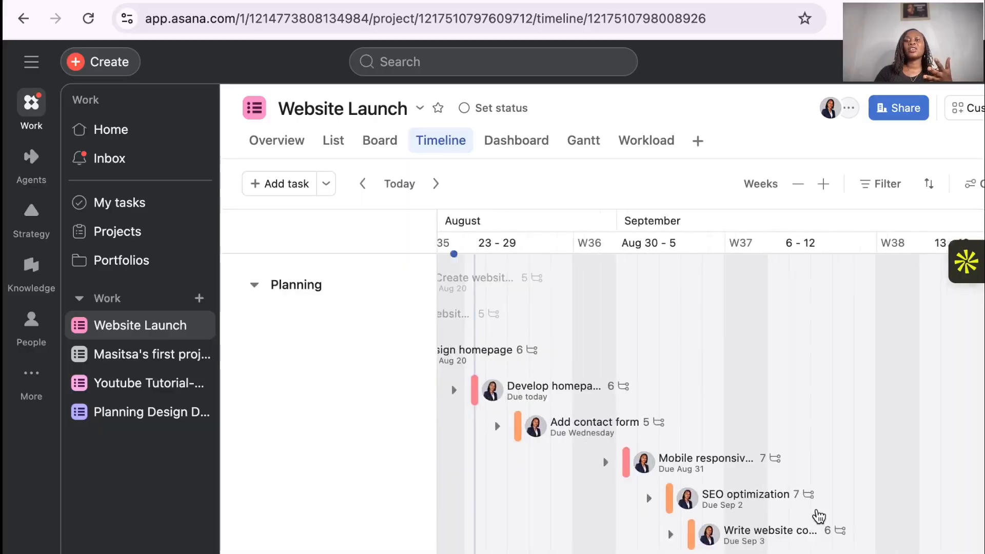
scroll(819, 515, left, 6)
scroll(819, 516, right, 4)
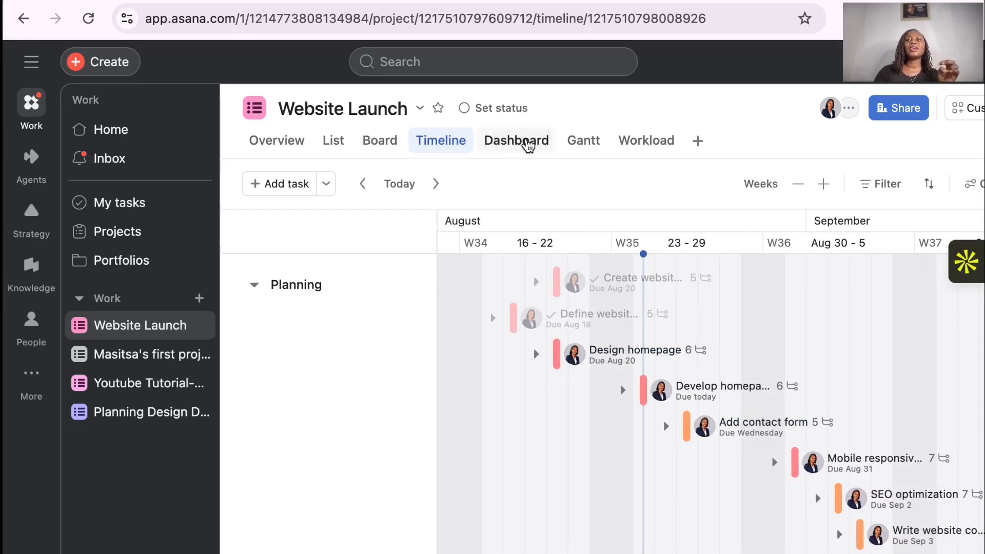
Inspect the chart style, value and filter settings of the dashboard's Total completed tasks chart, and close them without changes
click(528, 145)
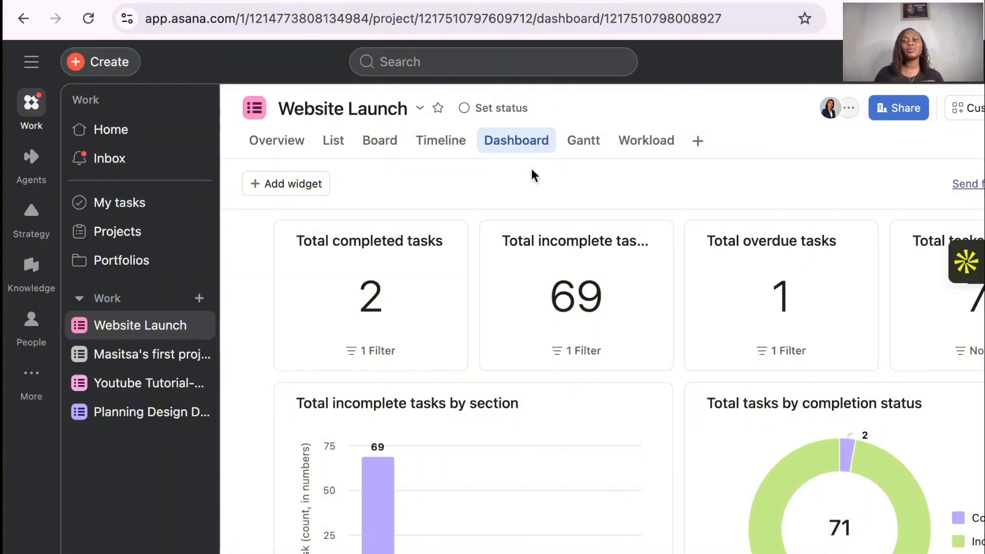
mouse_move(369, 297)
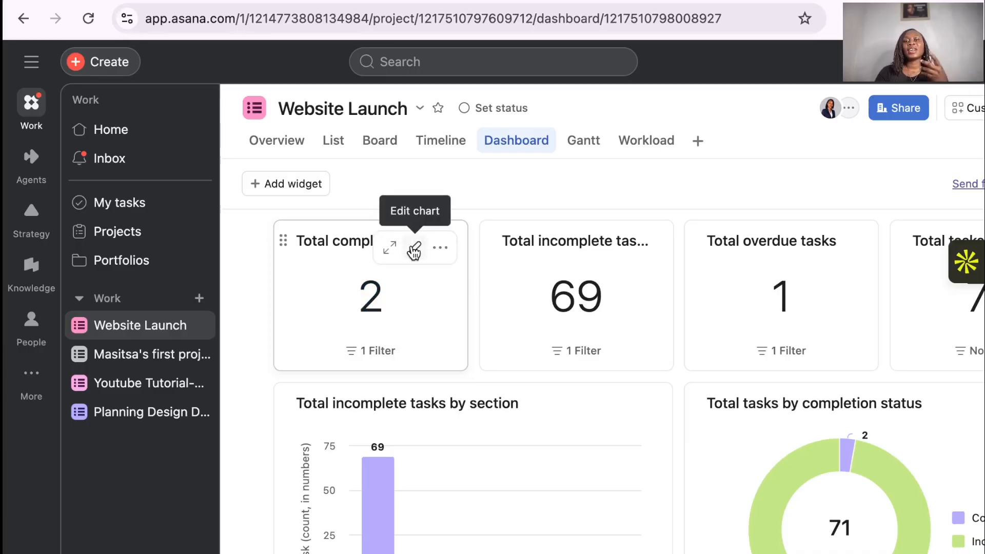
click(414, 251)
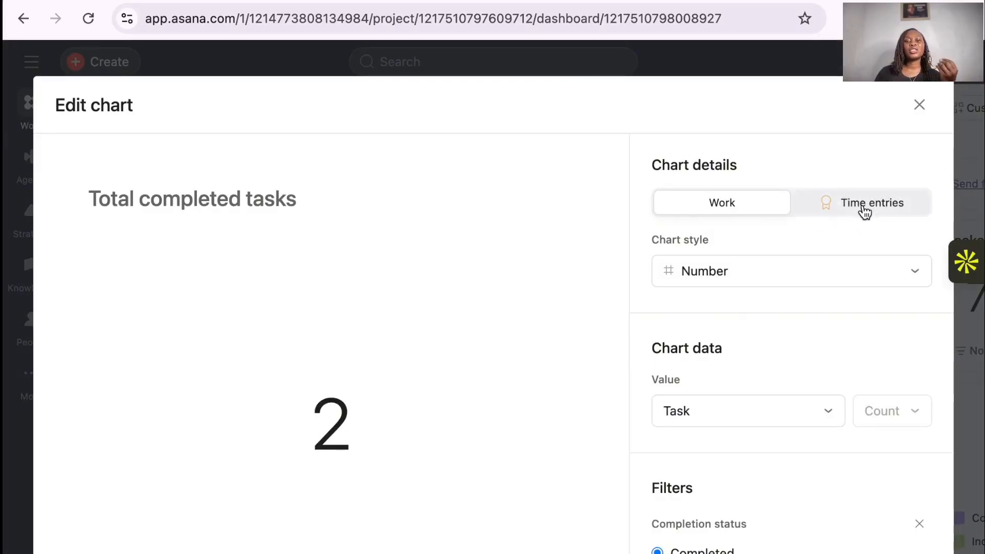
click(739, 276)
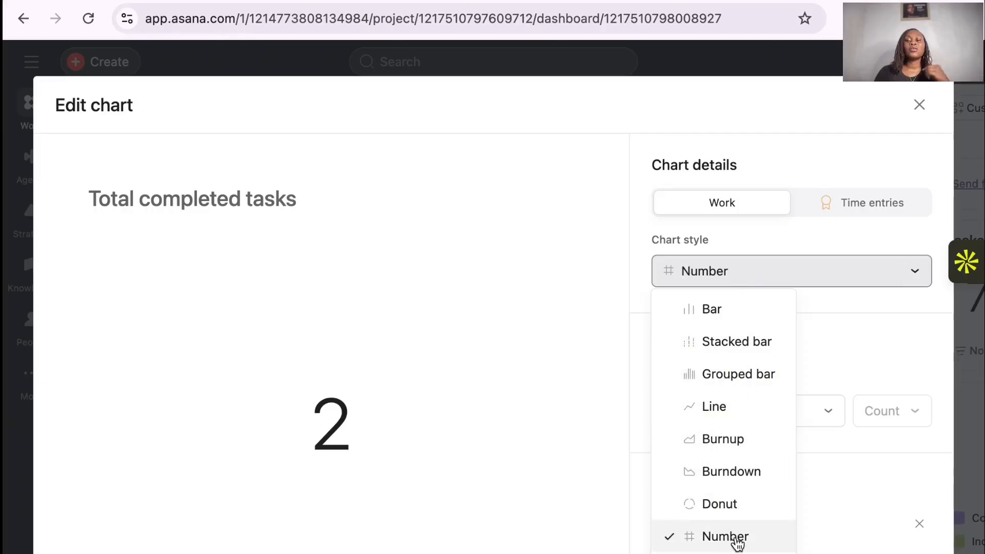
click(856, 485)
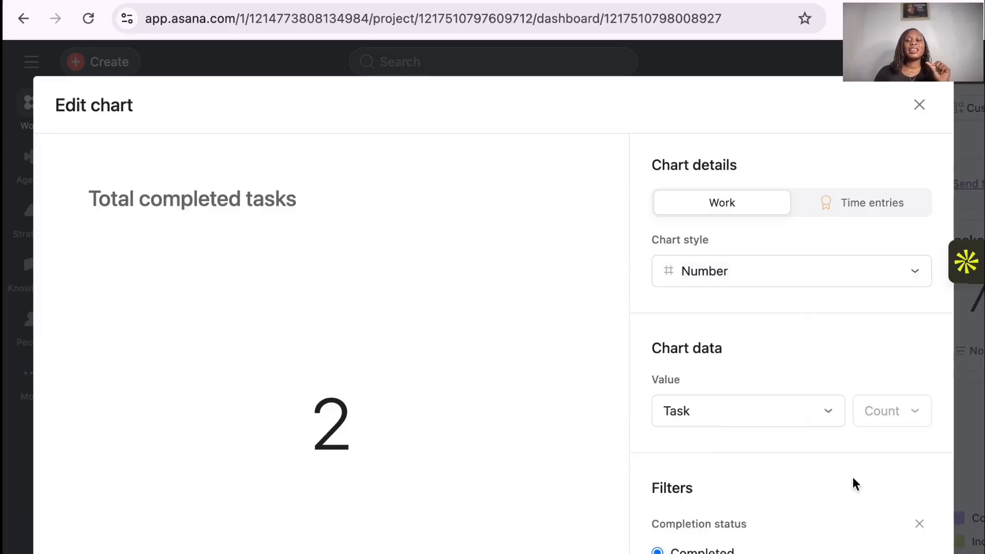
click(832, 410)
mouse_move(774, 486)
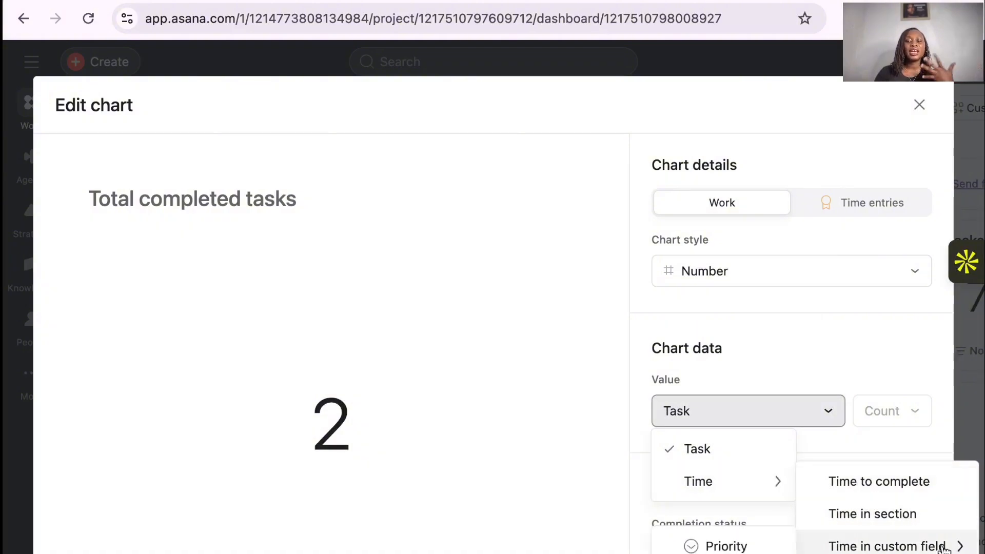
click(906, 419)
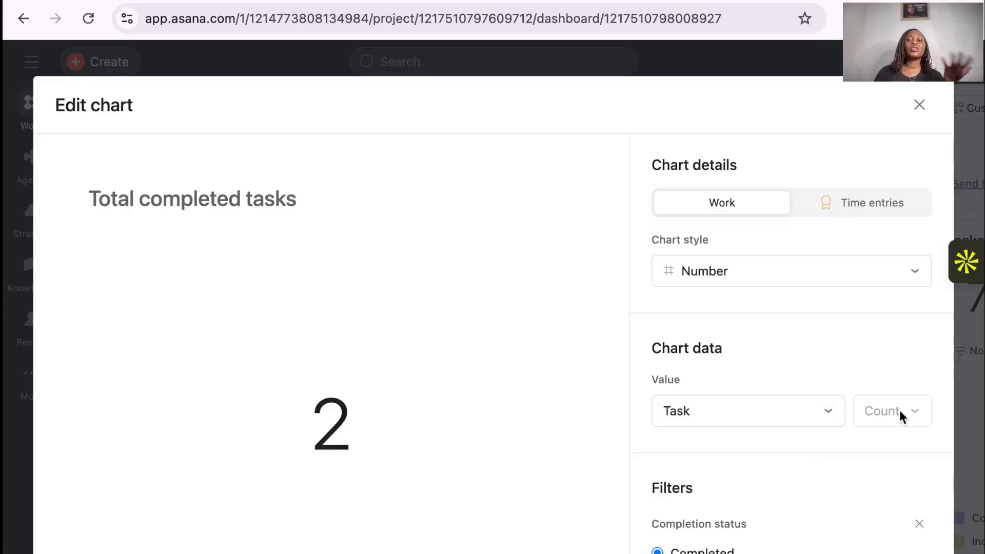
scroll(714, 505, down, 1)
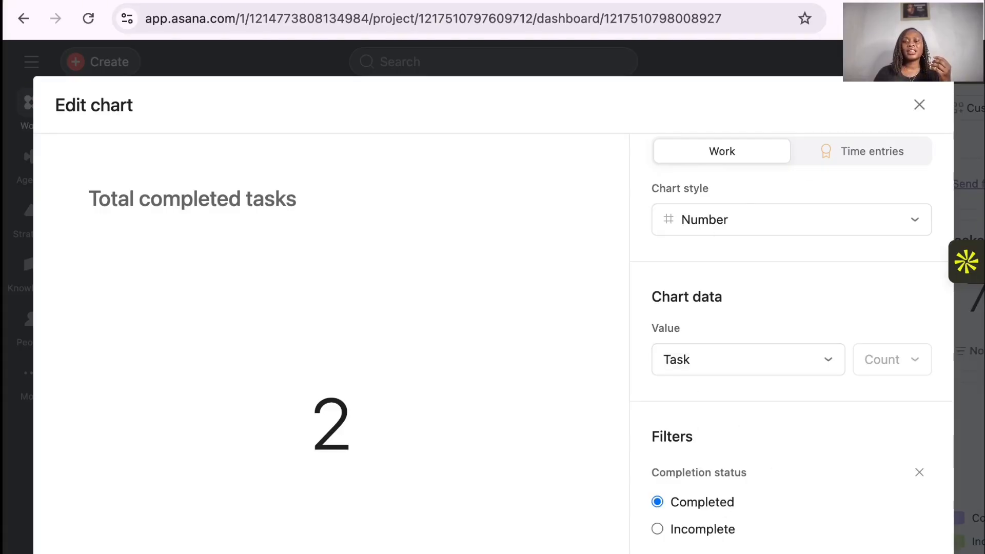
key(Escape)
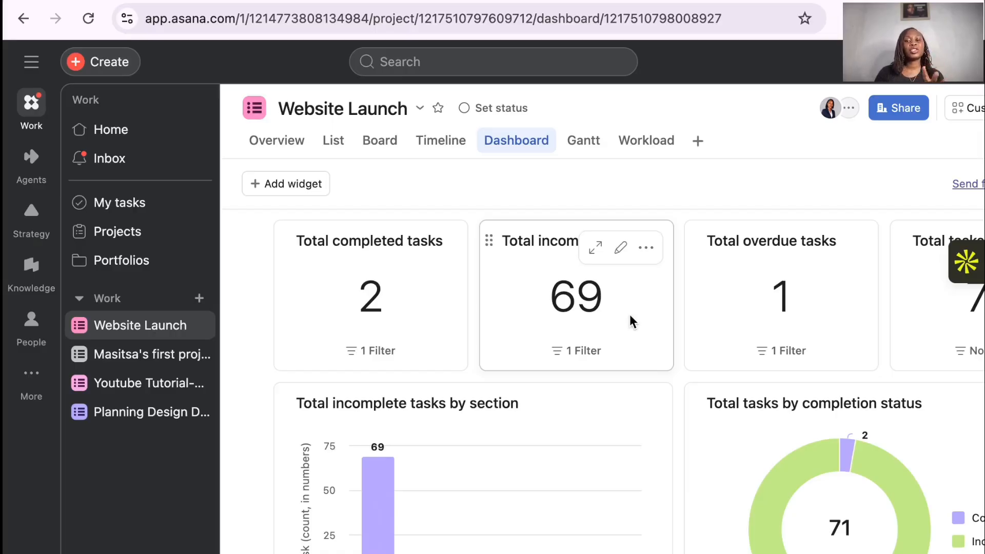
Examine the dashboard charts for total incomplete tasks by section and total tasks by completion status
scroll(460, 465, down, 3)
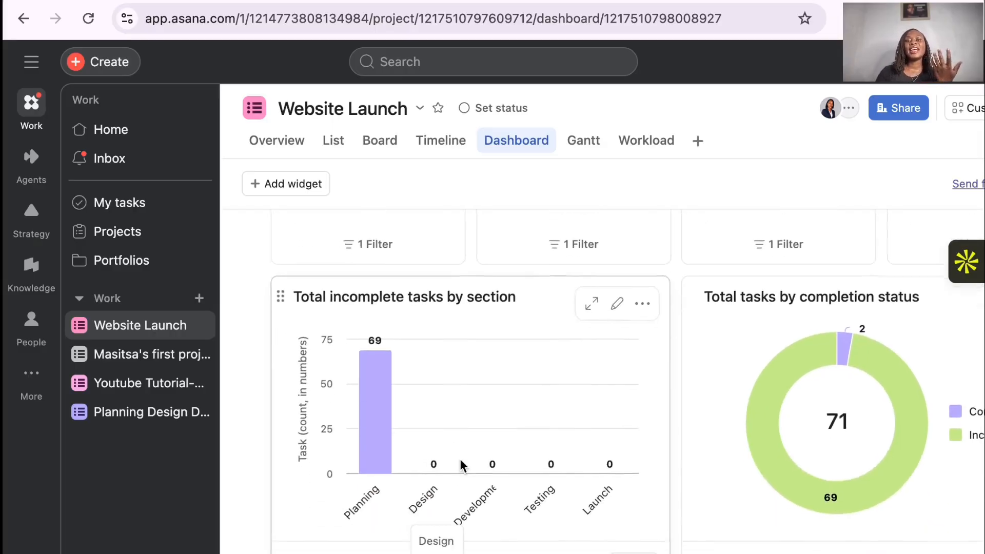
mouse_move(473, 414)
scroll(472, 414, right, 2)
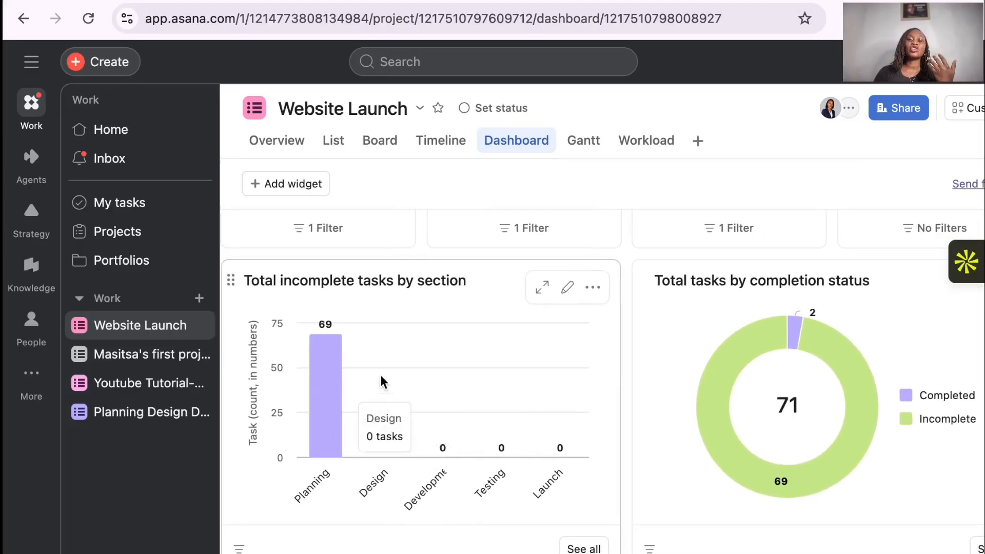
mouse_move(326, 371)
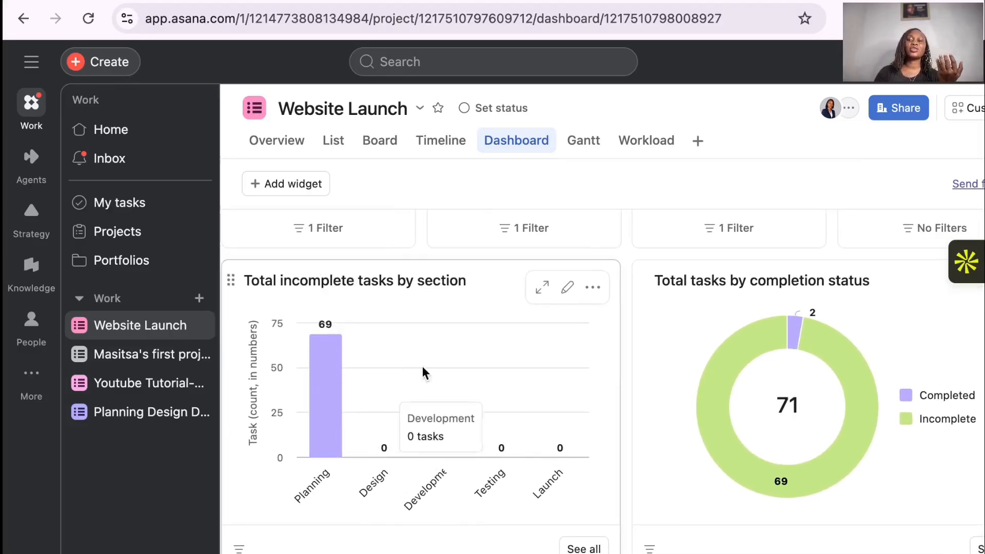
scroll(755, 402, right, 2)
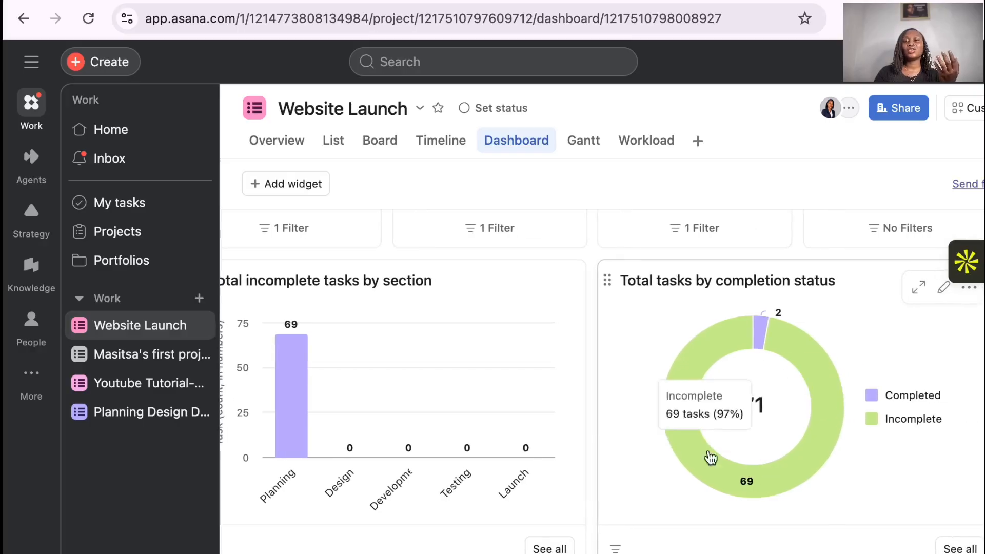
mouse_move(762, 341)
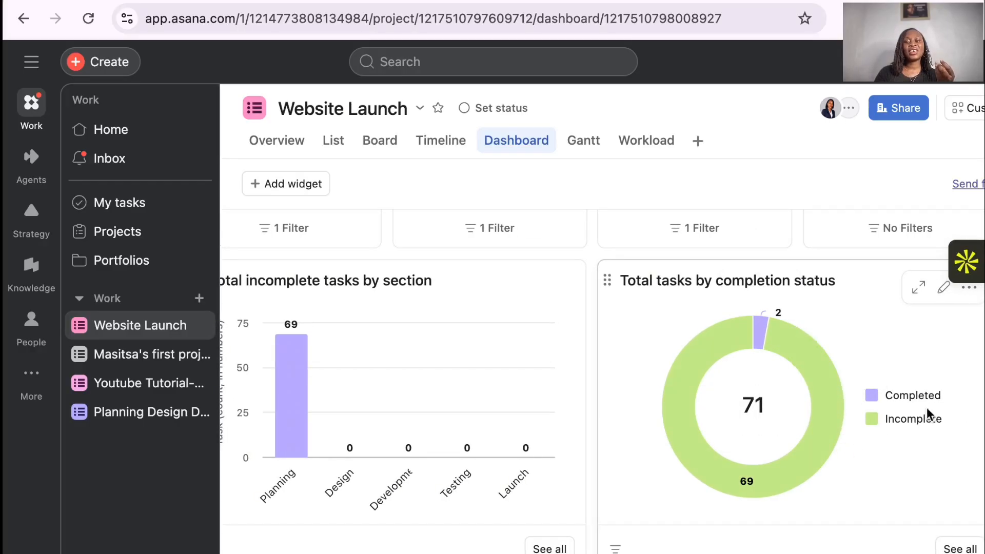
Review the dashboard's task total cards and its charts for upcoming tasks by assignee and task completion over time
scroll(816, 416, up, 3)
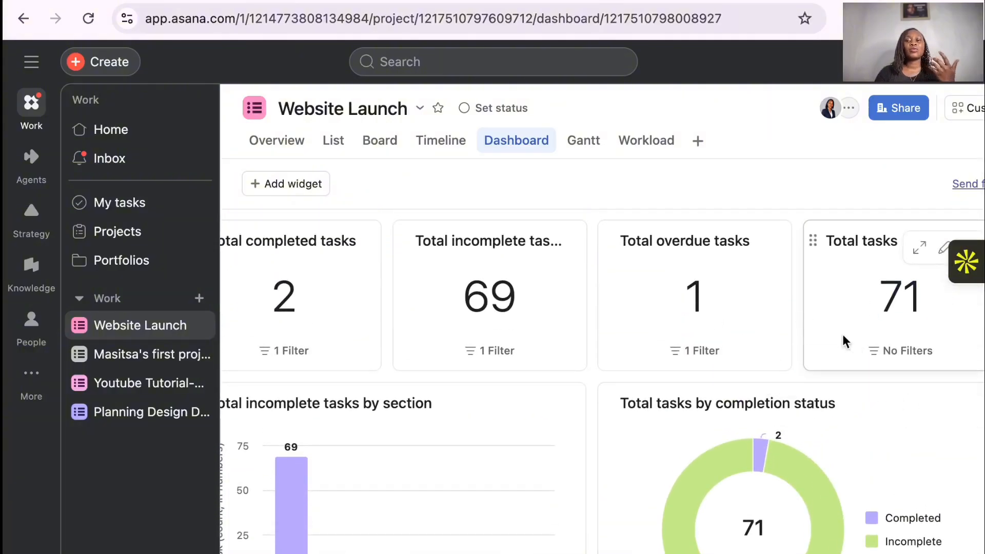
scroll(861, 340, down, 1)
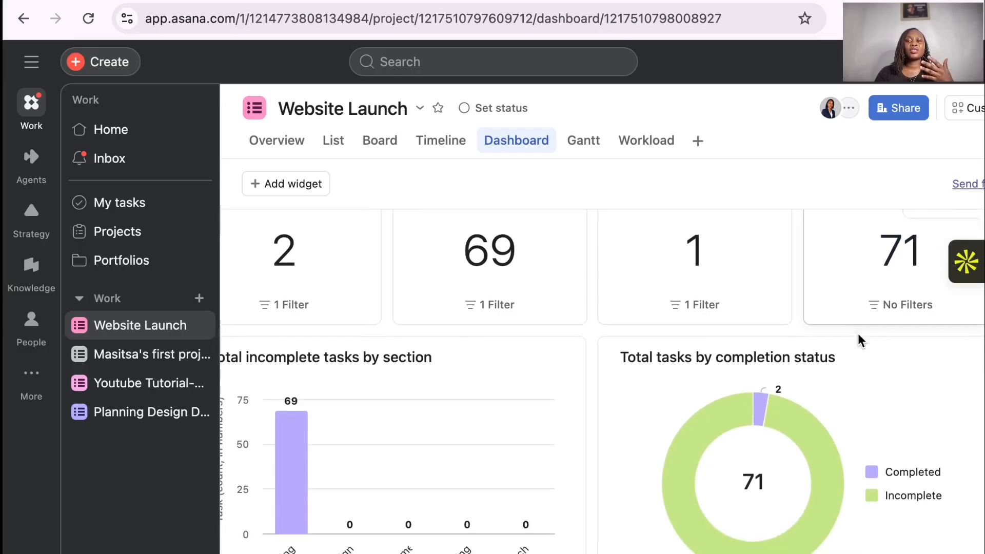
scroll(861, 341, up, 1)
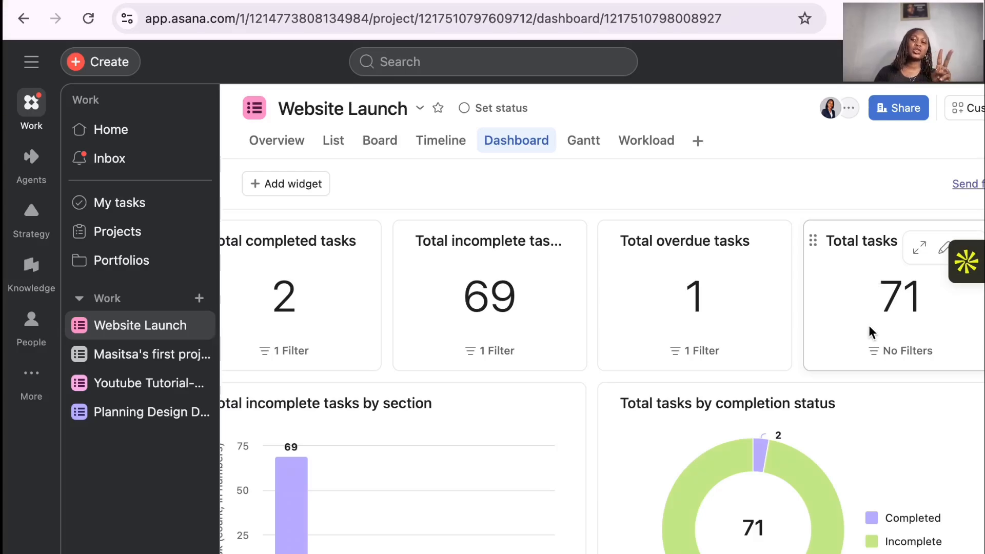
scroll(871, 333, down, 6)
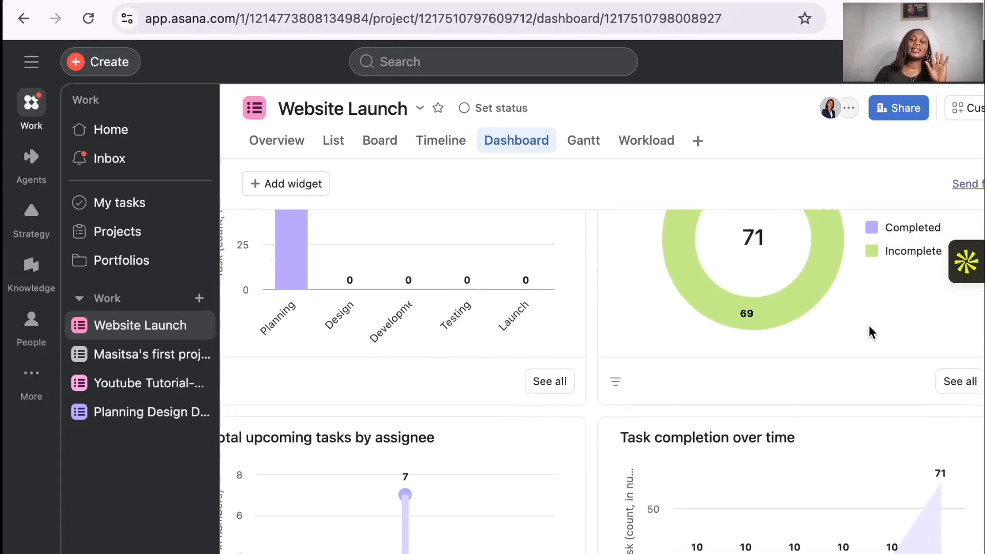
scroll(871, 333, down, 3)
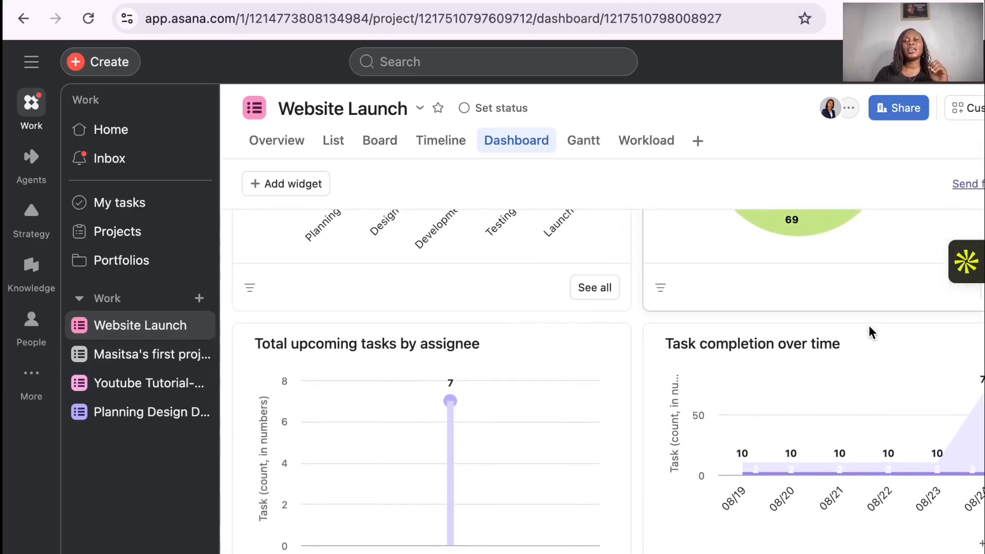
scroll(871, 333, down, 1)
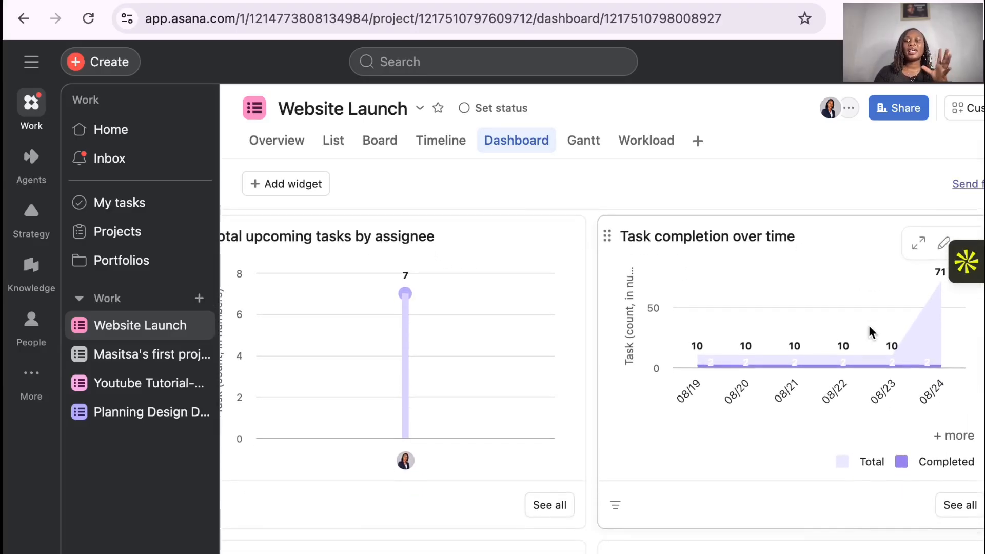
Review the dashboard charts for total tasks by completion status, priority, assignee and due date status
scroll(871, 332, down, 9)
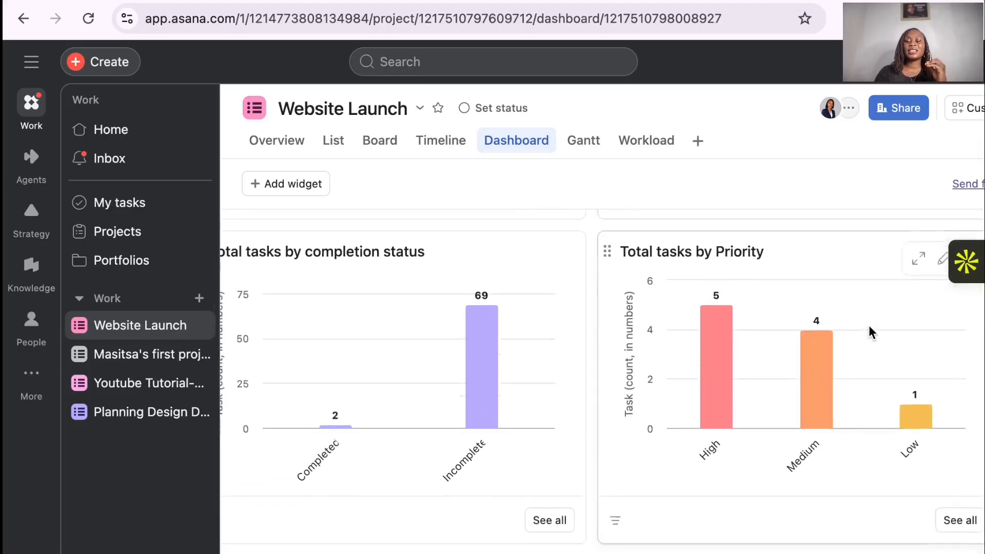
scroll(871, 333, down, 1)
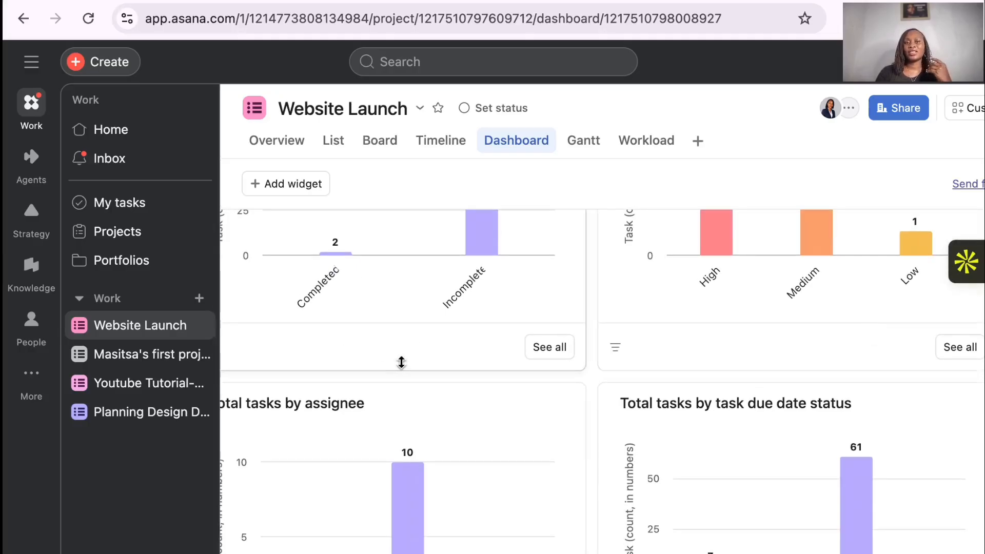
scroll(504, 323, up, 10)
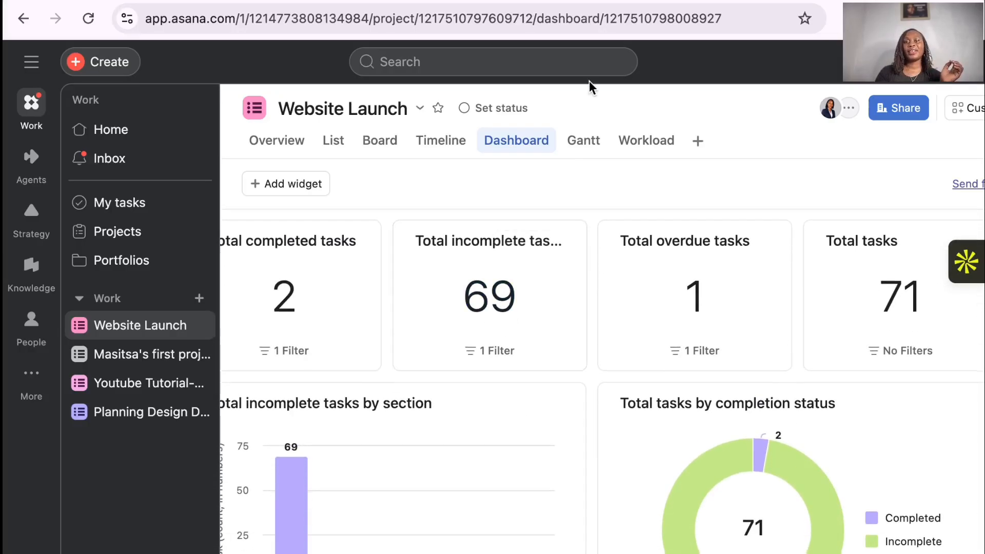
Show the Website Launch project as a Gantt chart and examine the Planning task bars across August and September
click(586, 144)
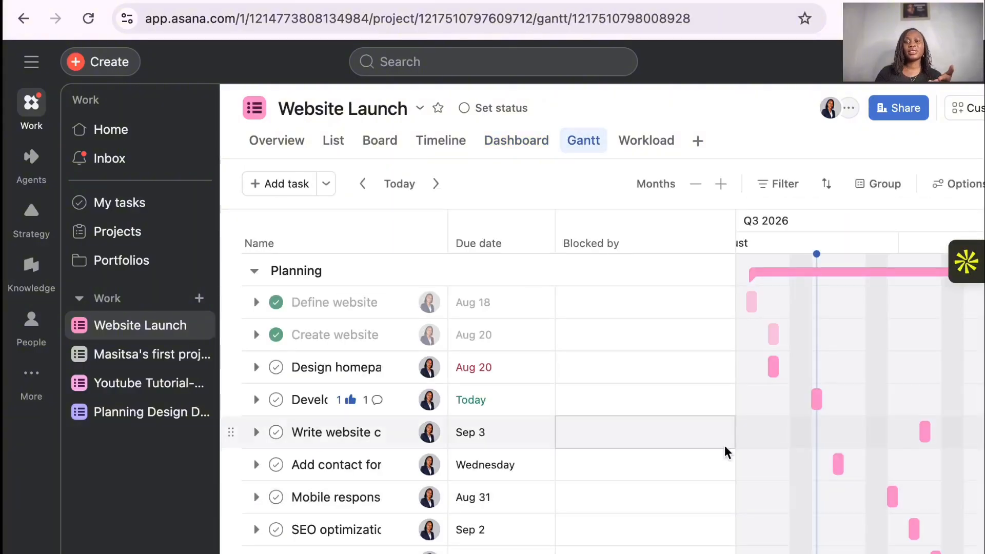
scroll(792, 448, right, 10)
scroll(793, 450, left, 8)
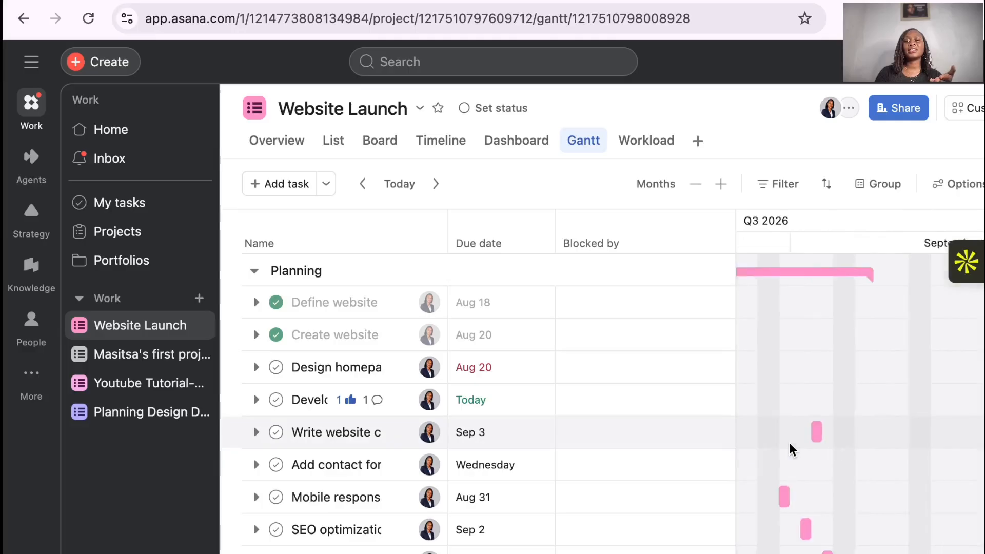
scroll(792, 449, left, 10)
scroll(792, 449, right, 6)
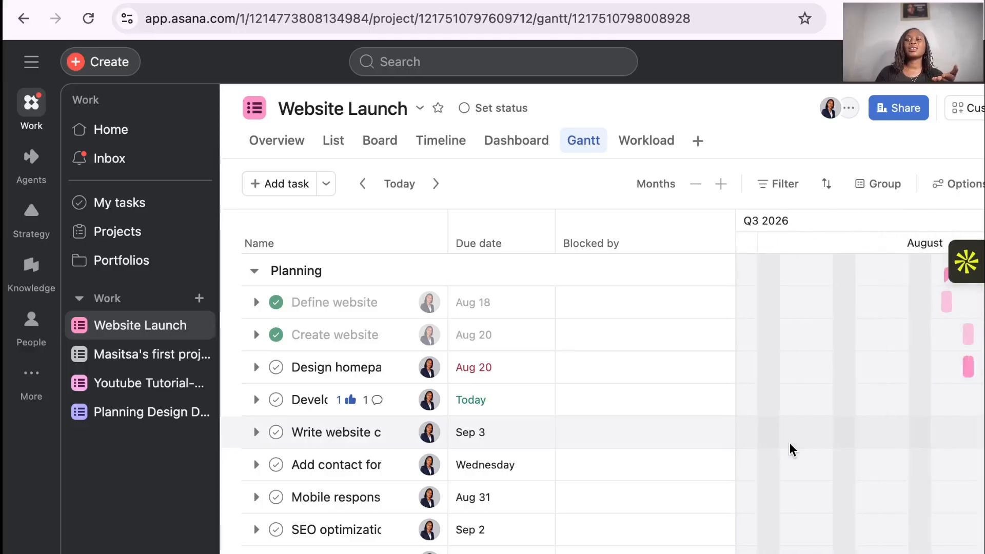
scroll(793, 451, right, 3)
mouse_move(823, 367)
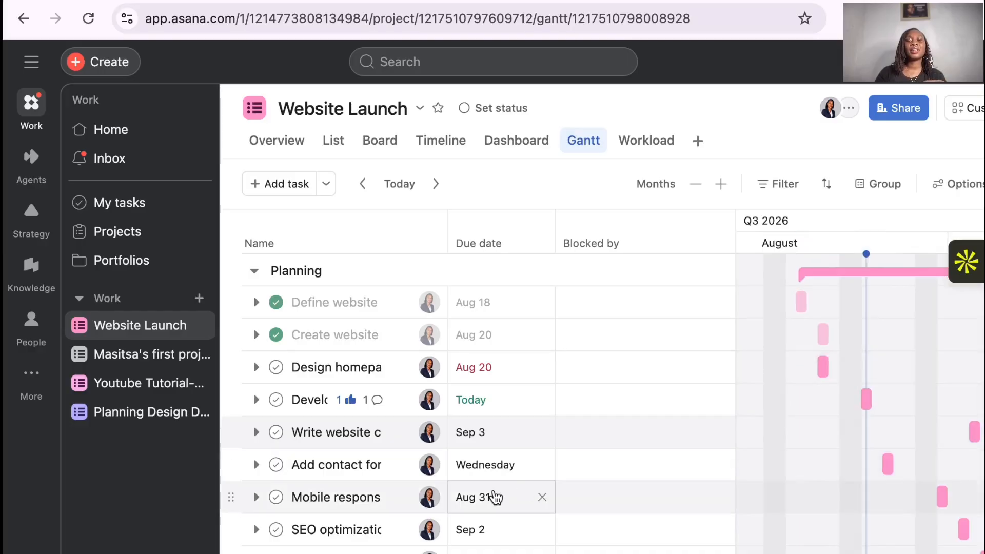
Examine the assignees and due dates of the Planning section's tasks in the Gantt task list
scroll(495, 498, down, 5)
scroll(495, 498, up, 5)
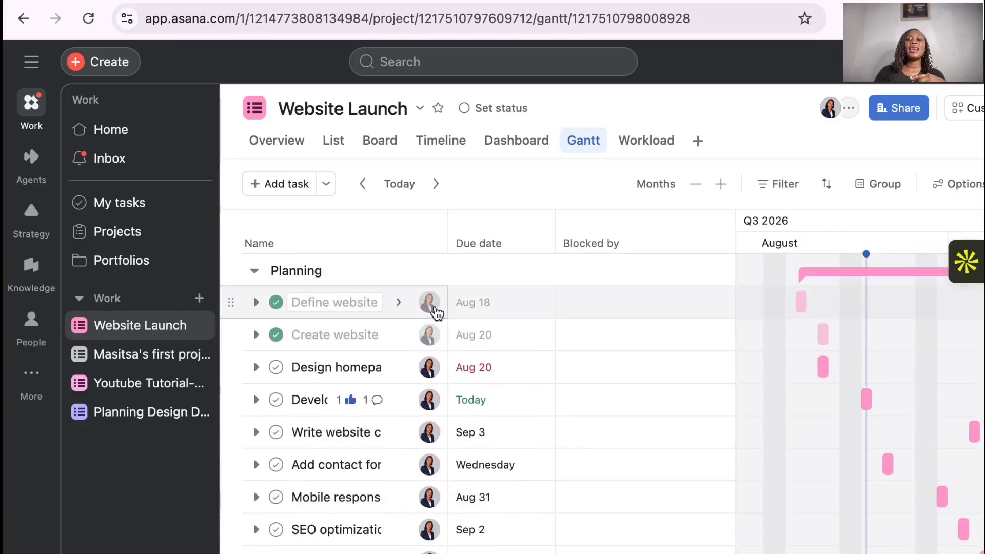
mouse_move(434, 312)
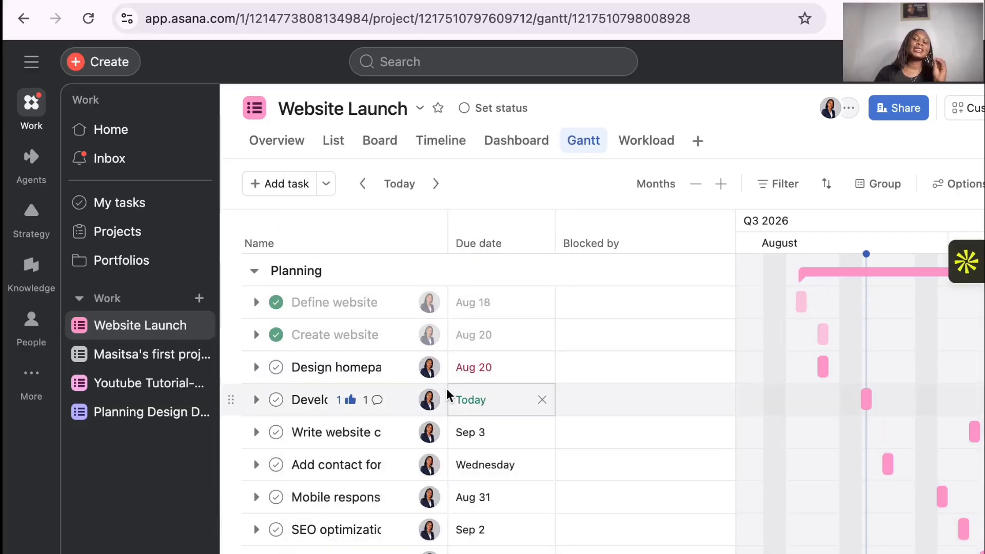
mouse_move(431, 407)
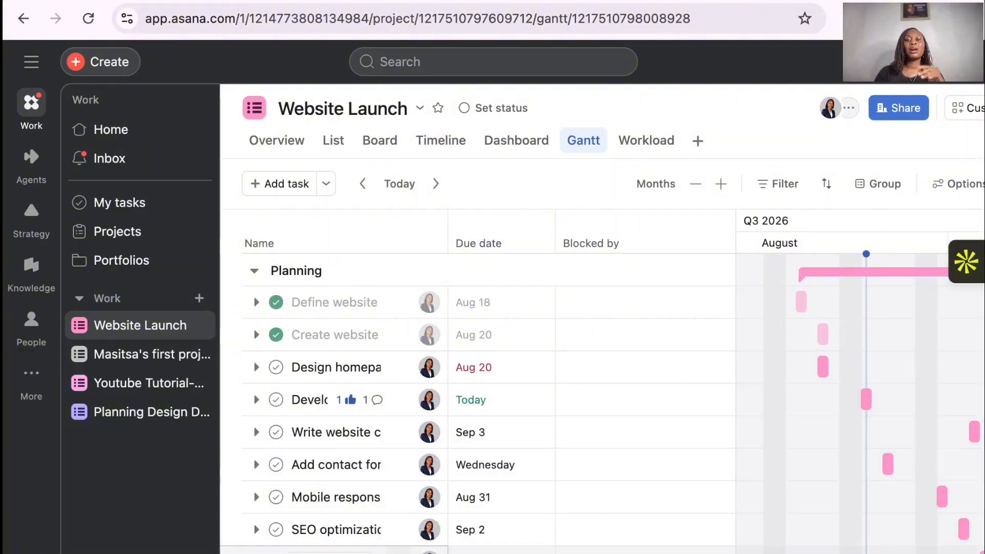
mouse_move(429, 529)
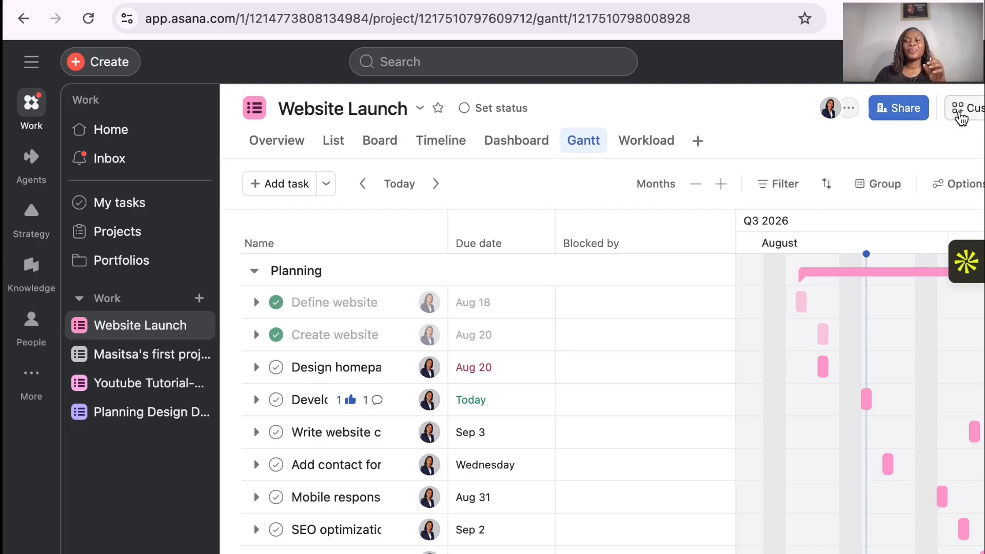
Review the project's customization features, including rules, fields, forms and emails, and look into its Apps section
click(961, 115)
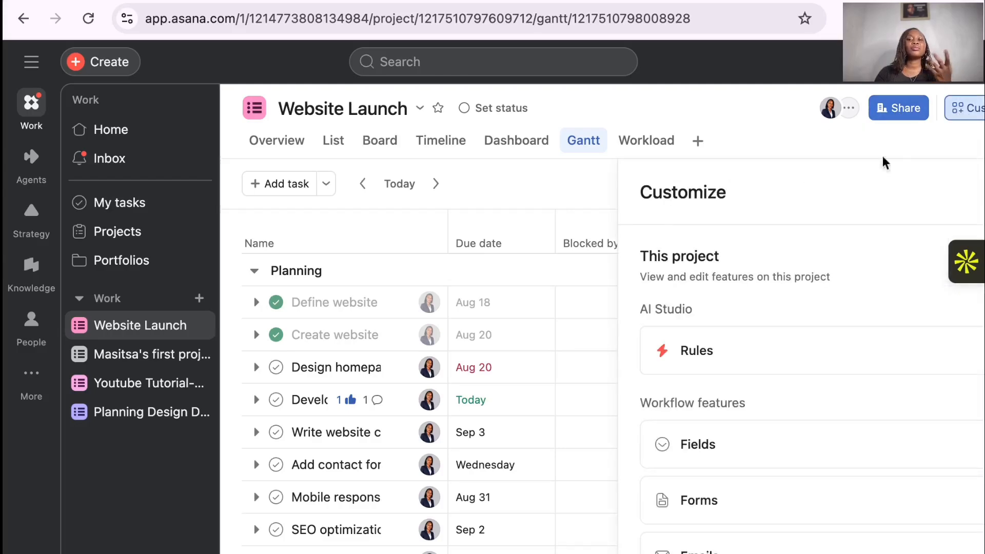
scroll(813, 325, down, 2)
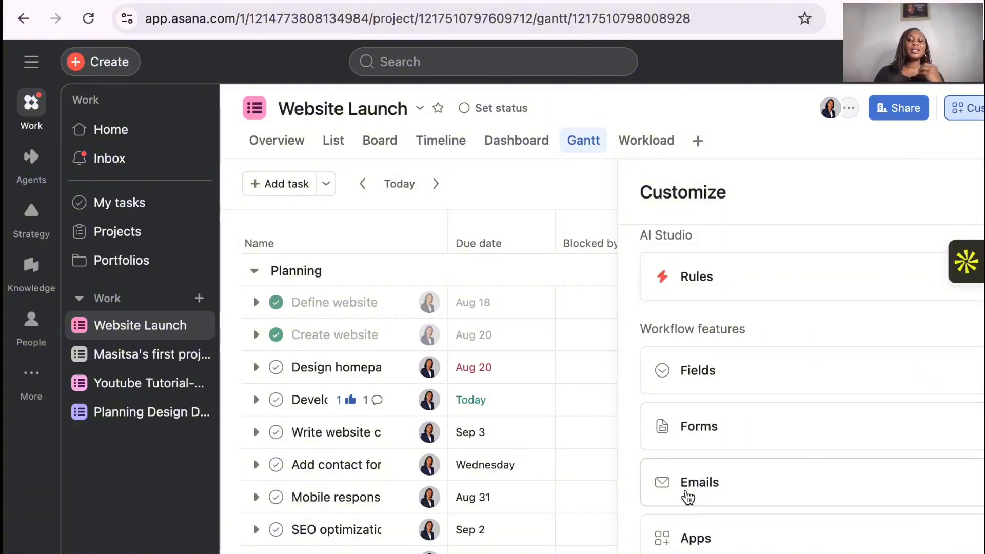
click(692, 539)
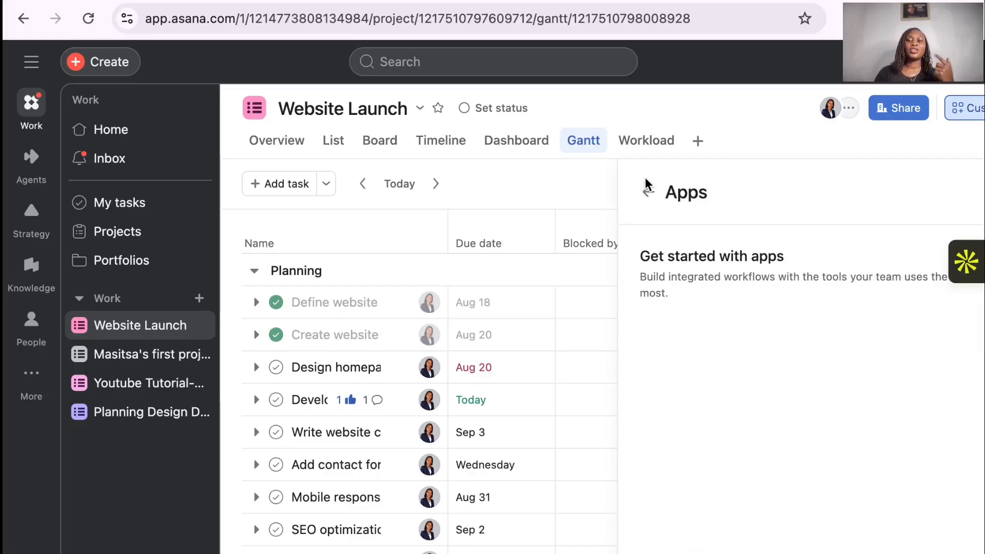
click(648, 192)
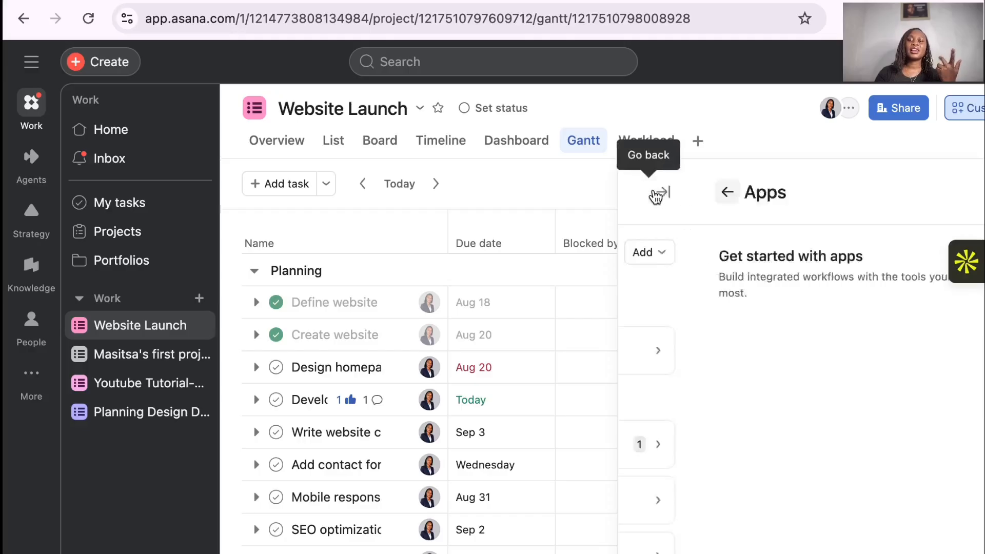
scroll(685, 399, down, 3)
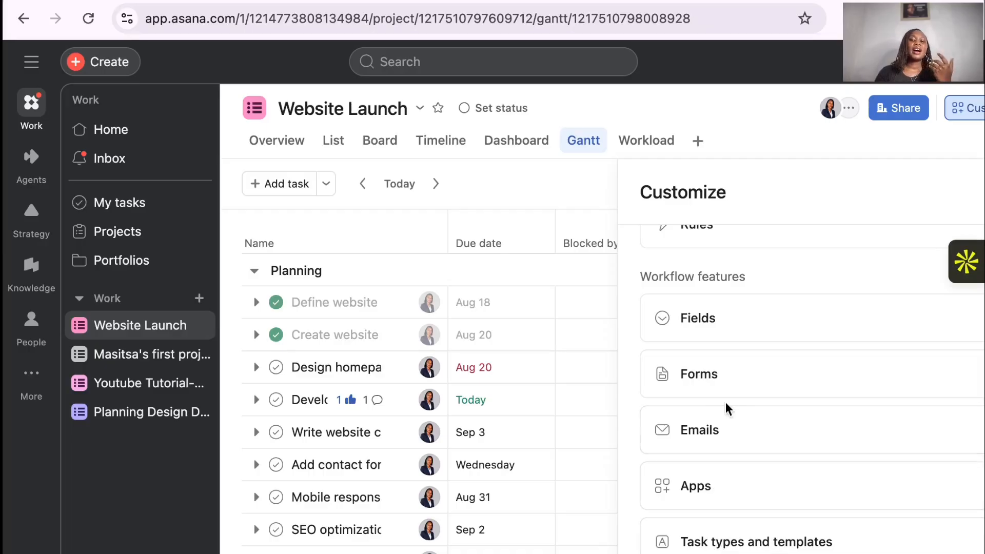
scroll(725, 407, up, 3)
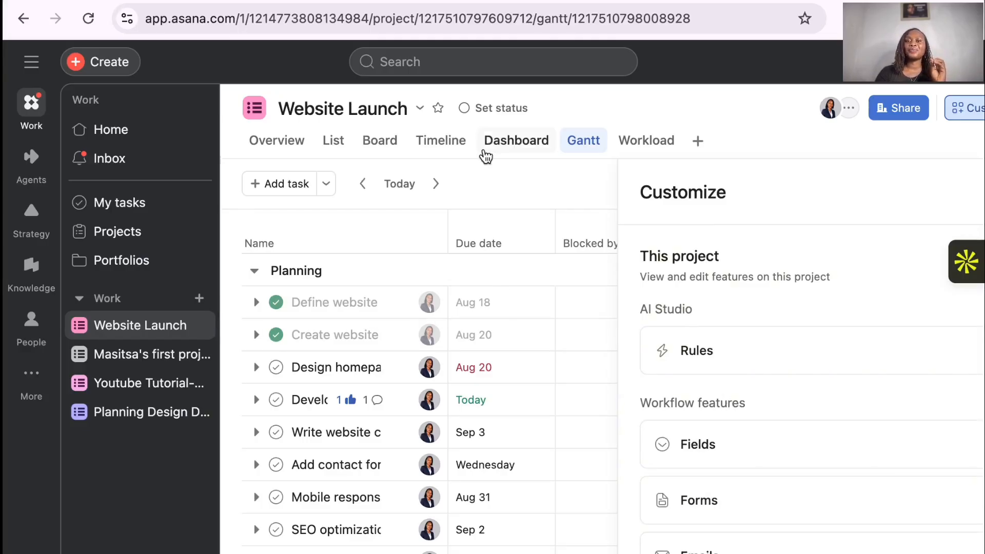
Check the project's available status options and open the details of the Design homepage task
click(510, 109)
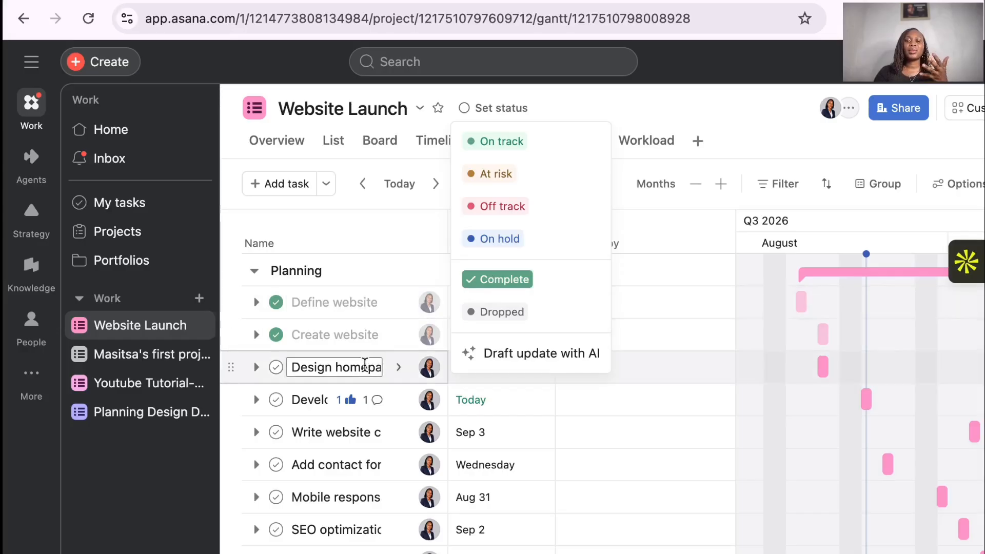
click(363, 369)
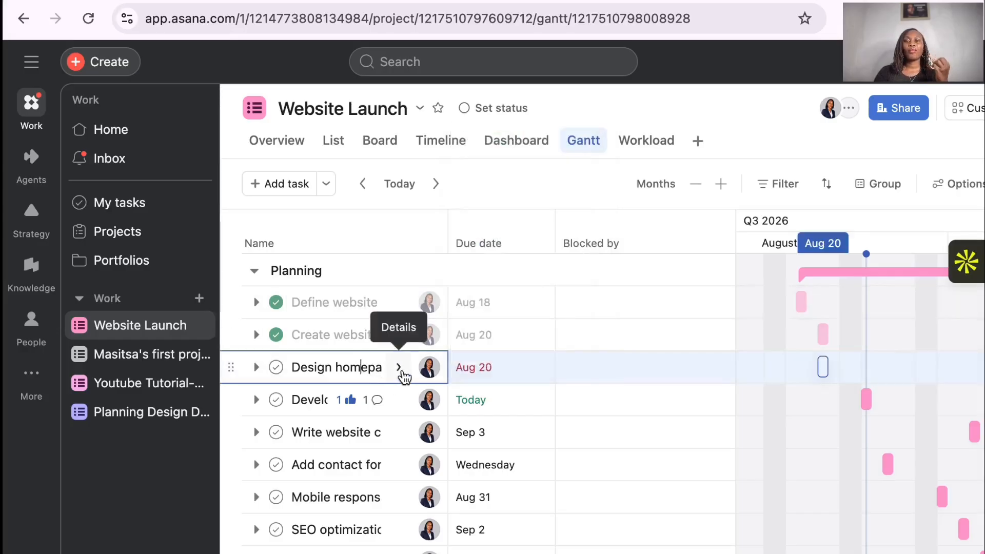
click(400, 368)
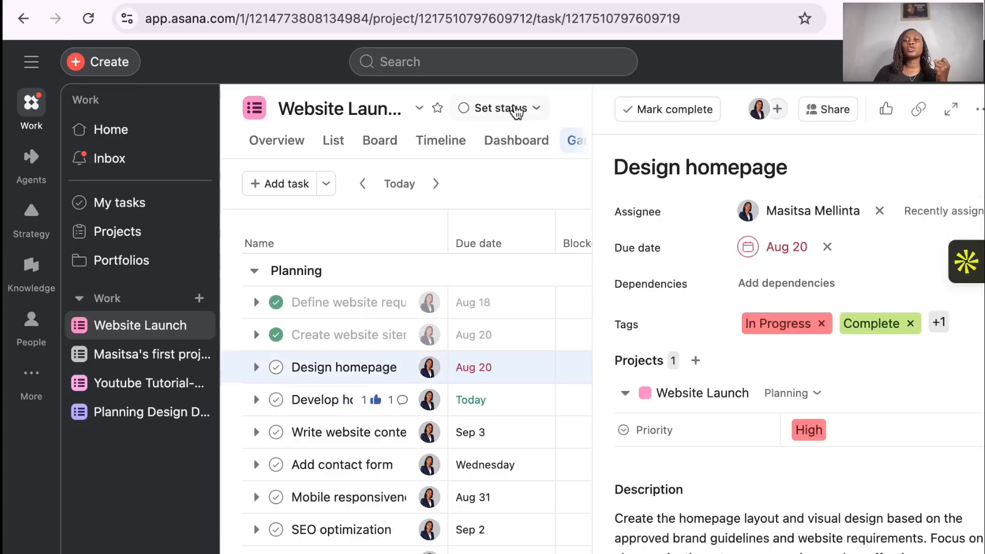
Start a status update for the Website Launch project with the status On hold
click(518, 110)
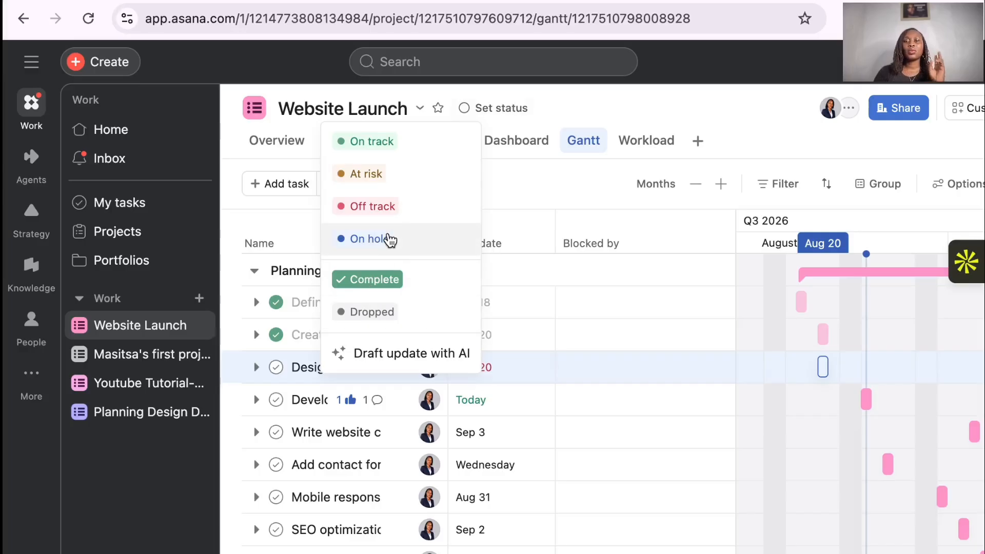
click(389, 240)
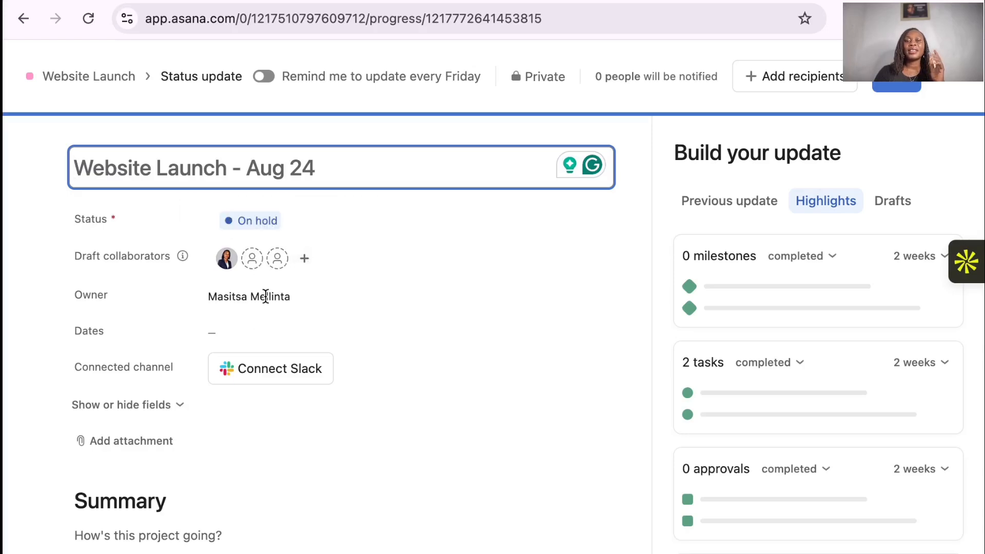
mouse_move(264, 294)
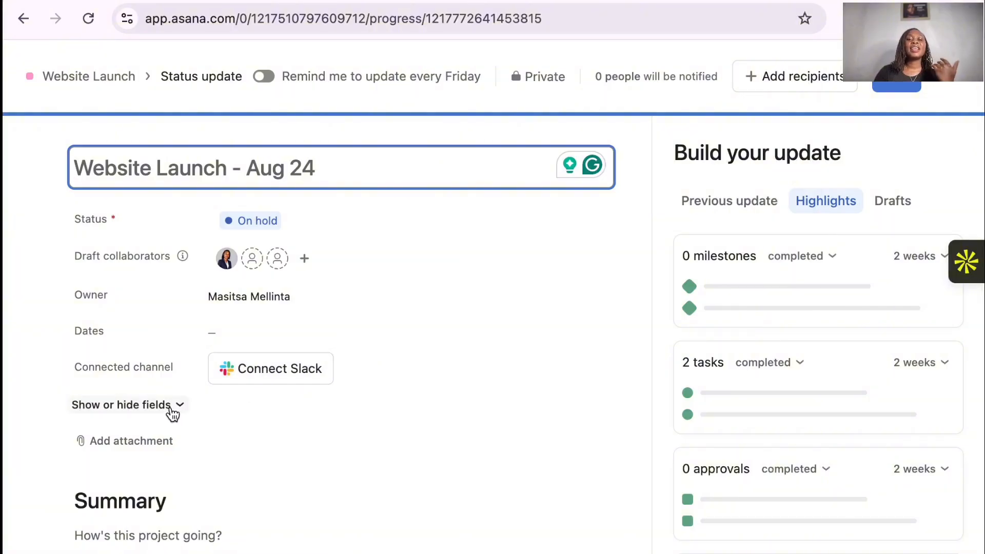
Review the status update's field visibility options and its Summary and Next steps sections
click(172, 414)
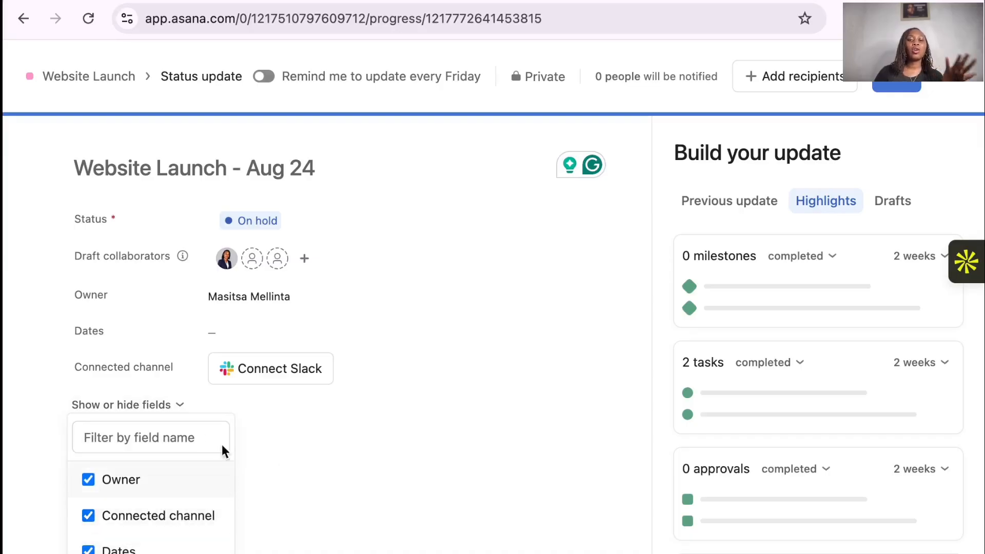
click(182, 408)
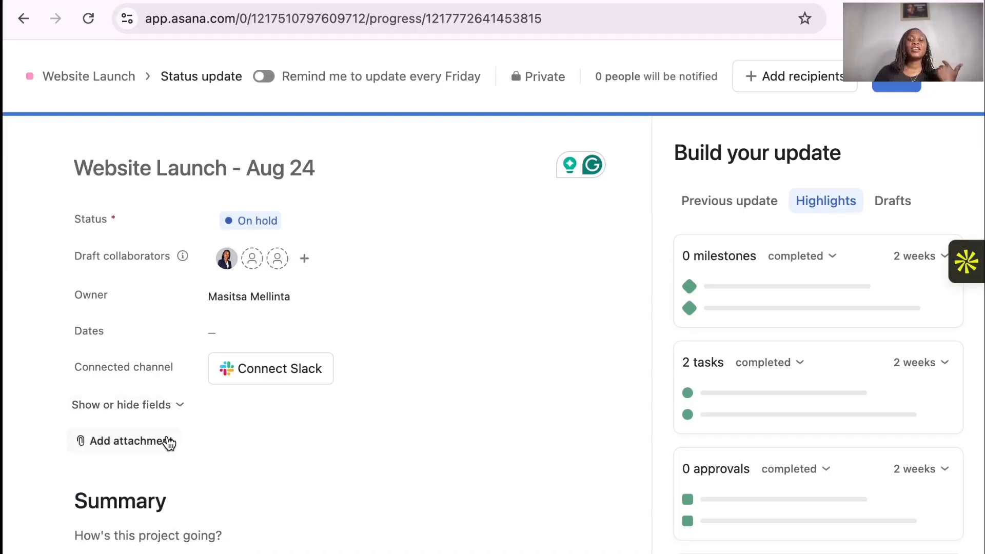
click(142, 535)
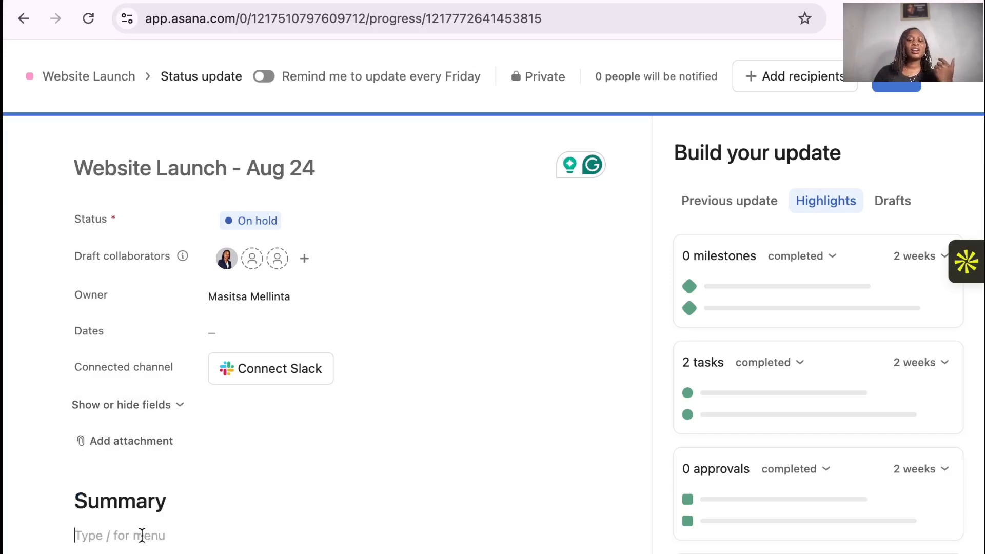
scroll(143, 529, down, 3)
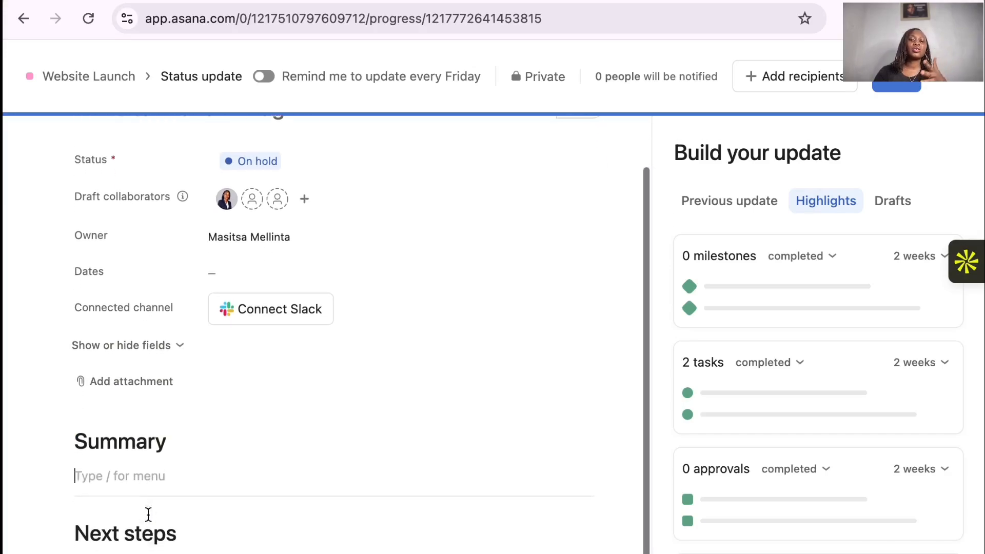
scroll(149, 514, down, 2)
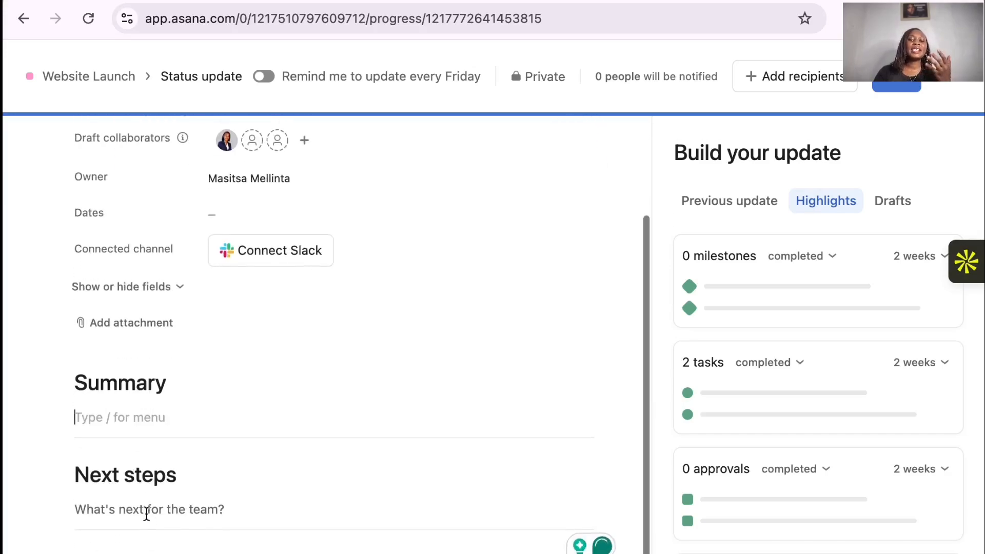
Enter the owner's name as sample text in the status update's Next steps section
click(154, 508)
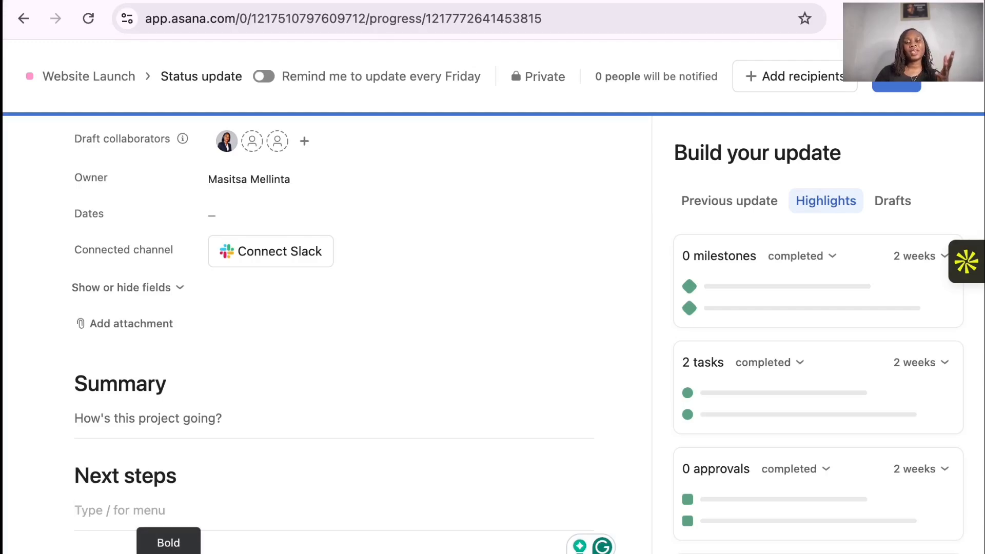
text(Me)
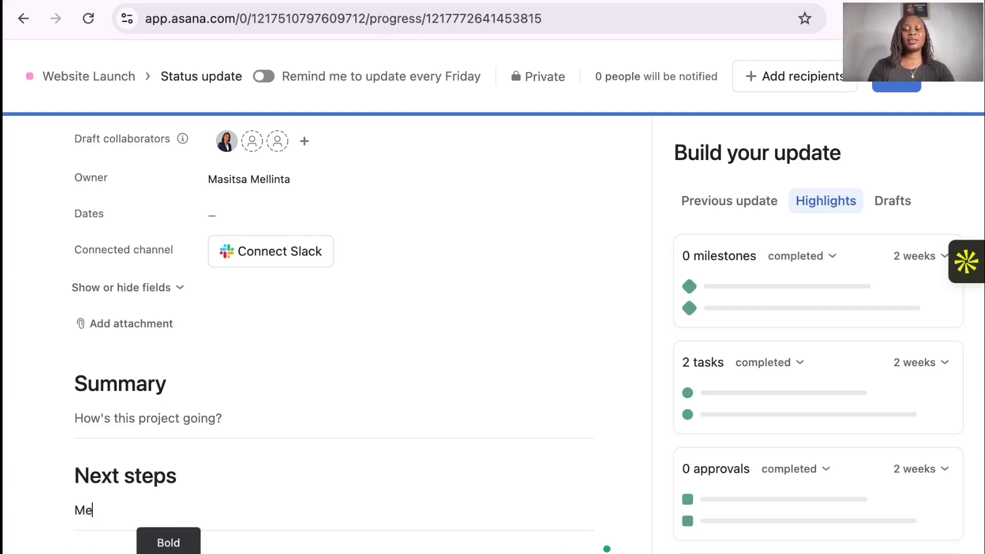
text(llinta)
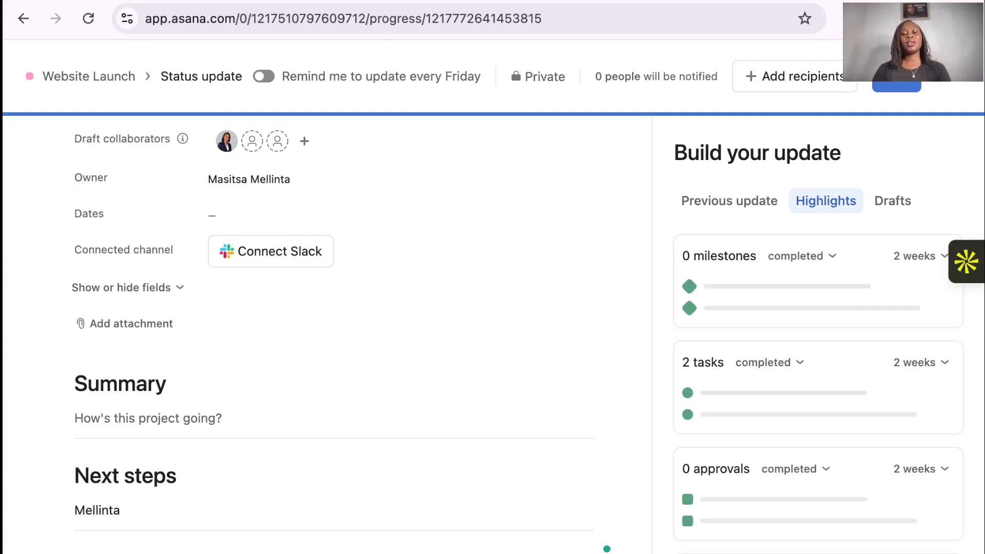
Make the sample text under Next steps in the status update bold
drag(122, 511, 73, 511)
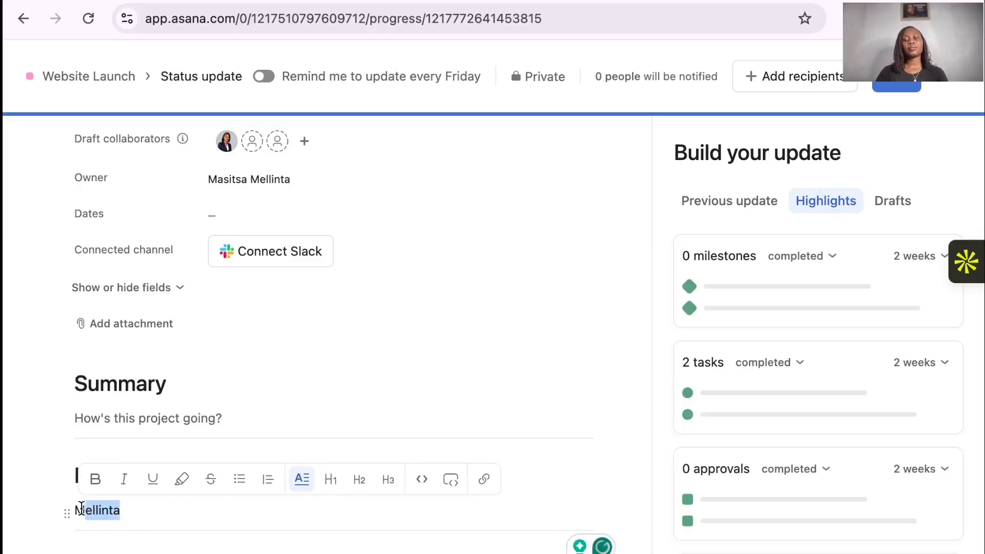
click(85, 481)
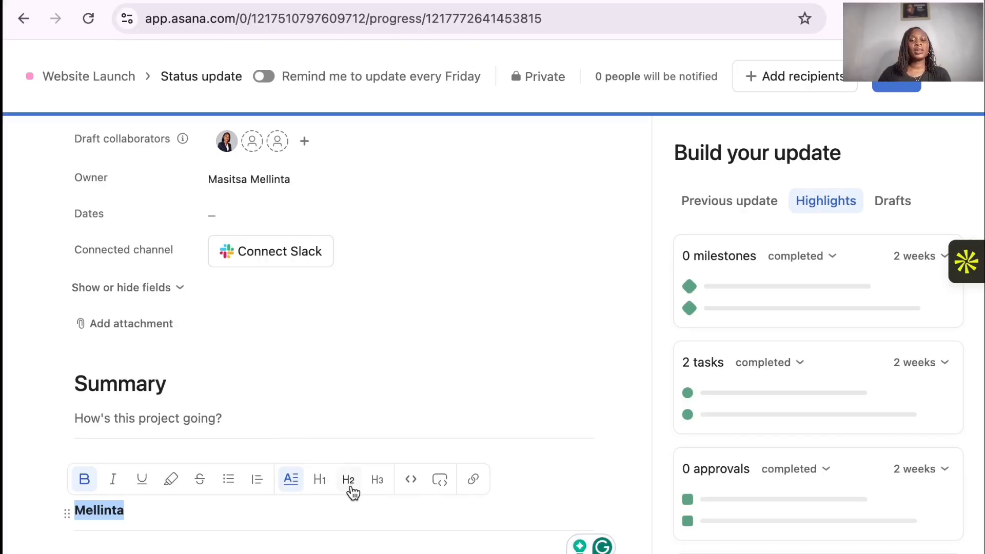
Try the Heading 1, Heading 2 and Heading 3 styles in turn on the sample text under Next steps
click(320, 481)
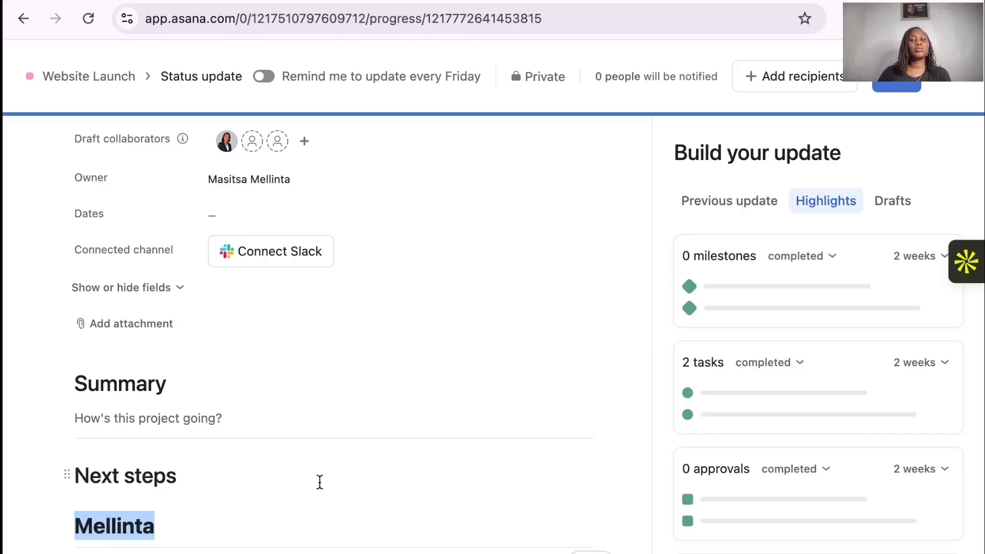
drag(161, 529, 83, 524)
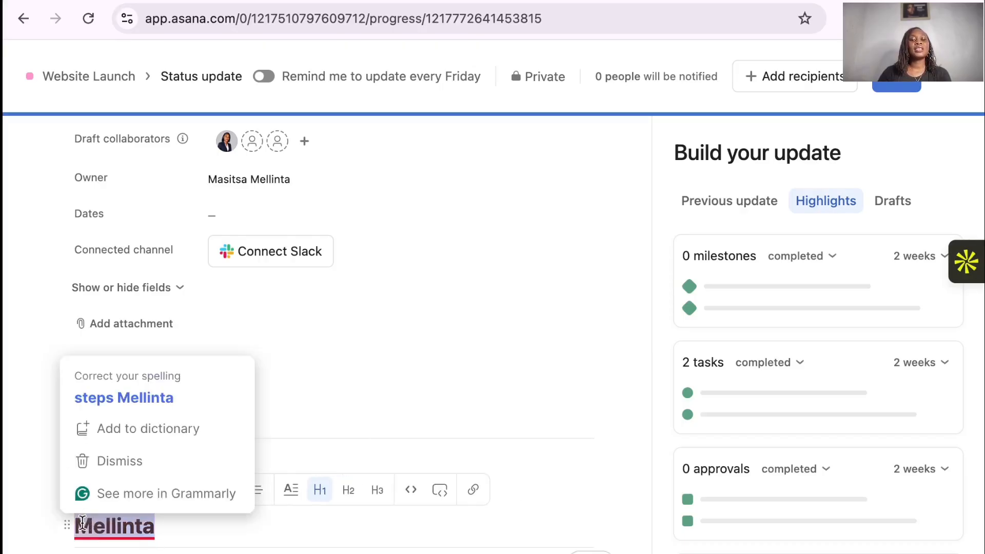
click(348, 494)
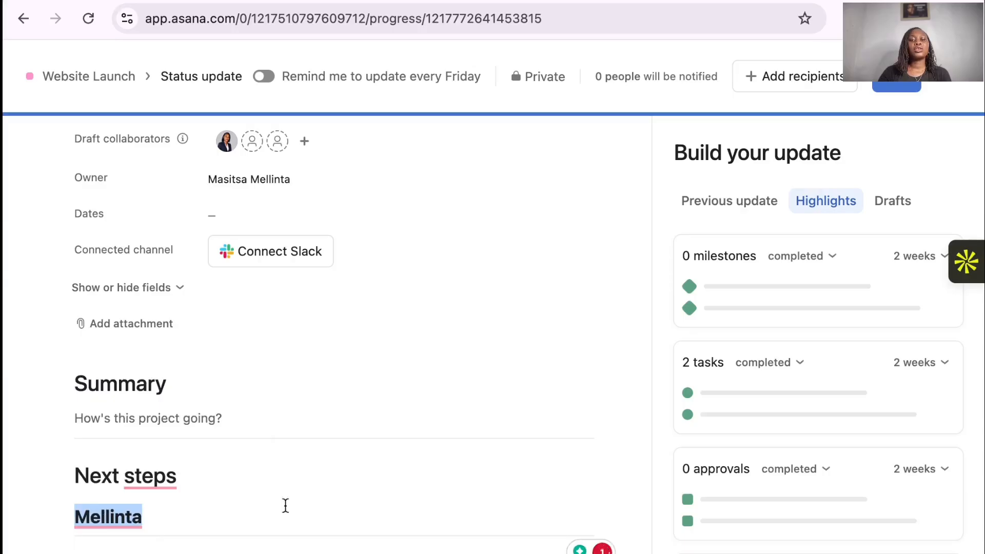
drag(150, 516, 77, 516)
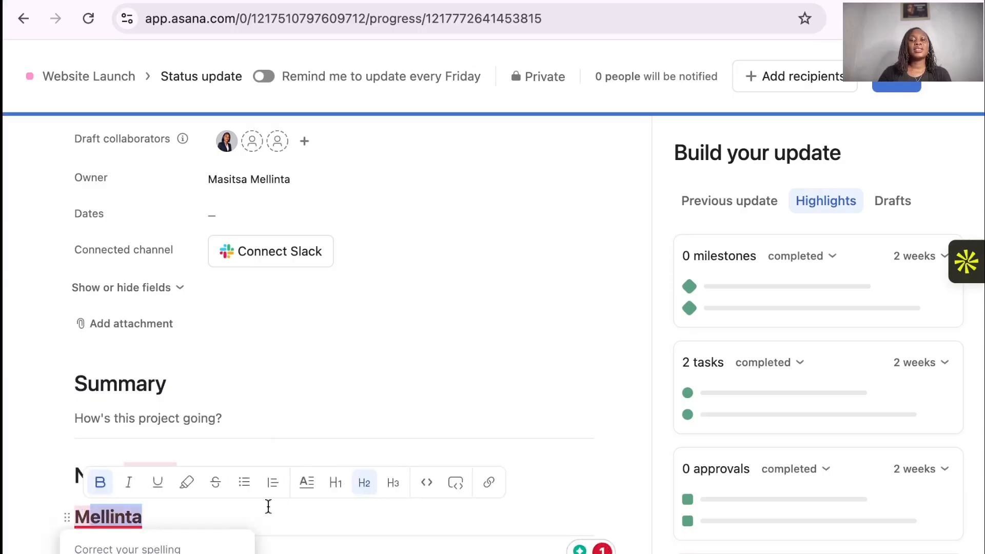
click(393, 483)
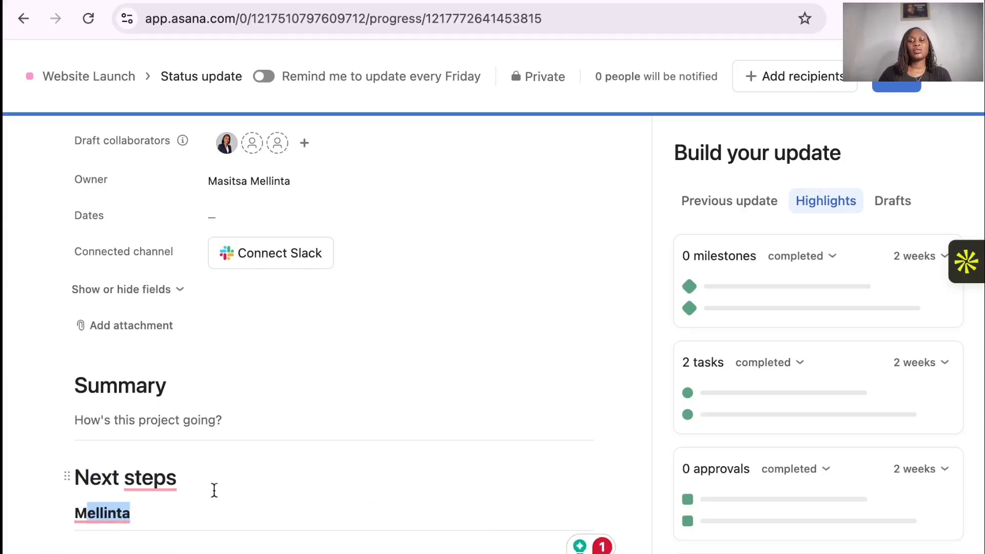
click(129, 513)
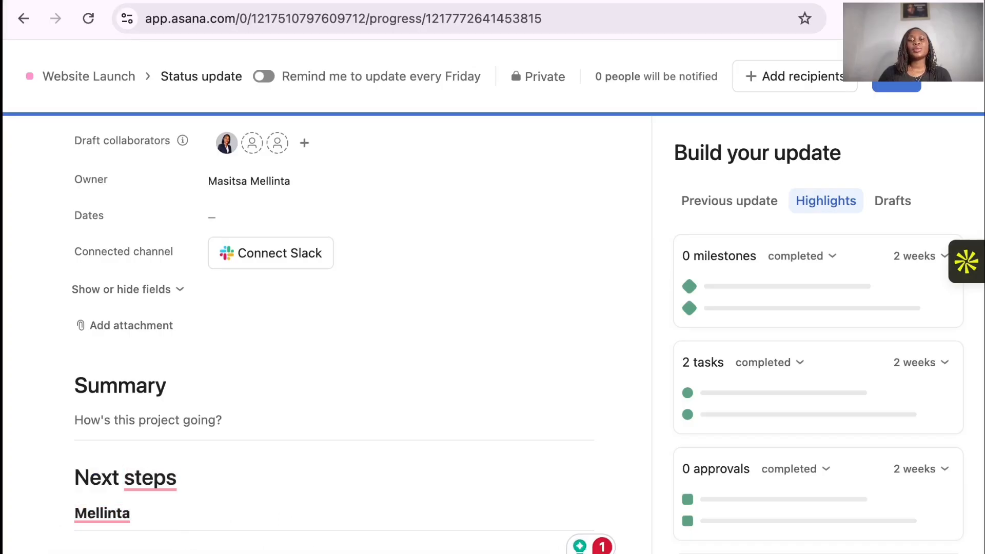
Undo the heading styles on the Next steps sample text, keeping its bold formatting
key(super+z)
key(super+z)
key(super+z)
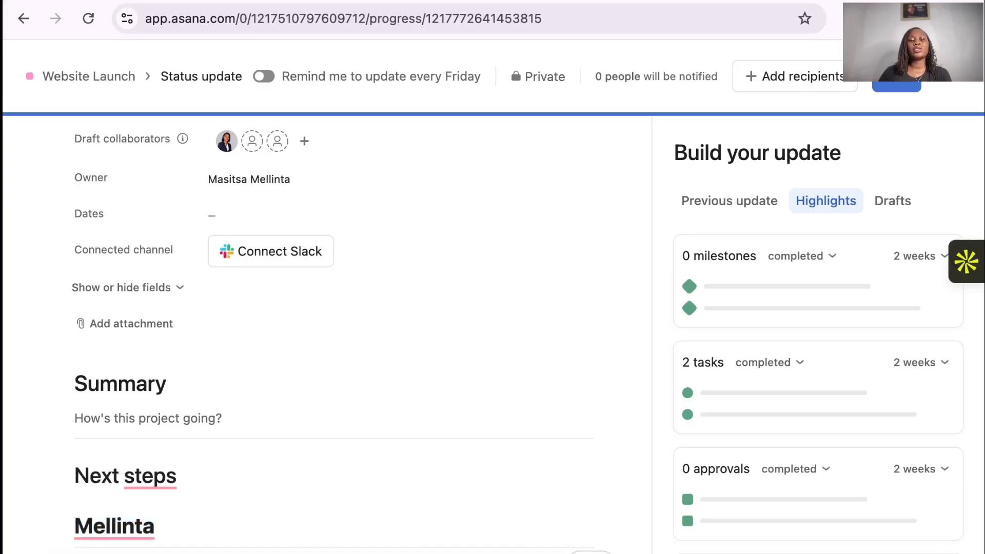
key(super+z)
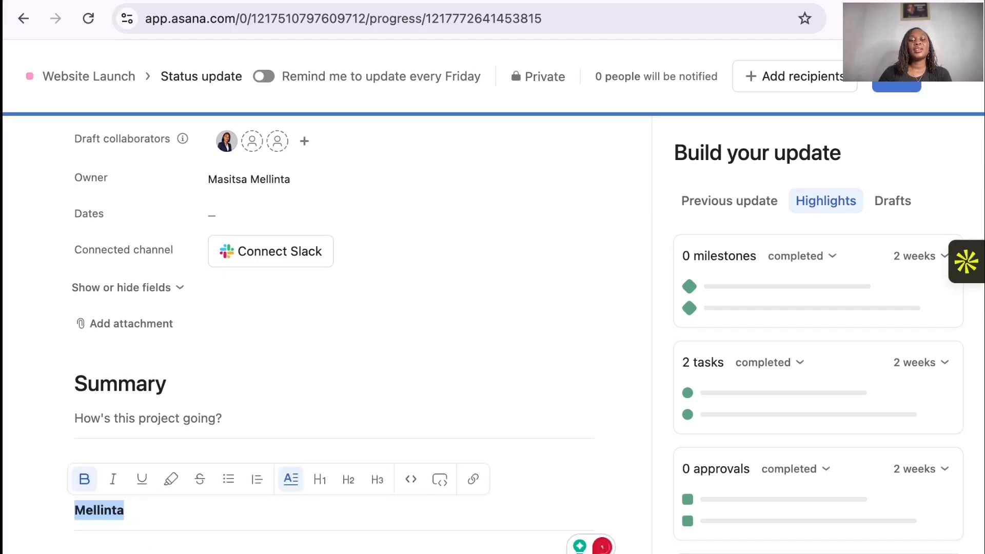
key(super+z)
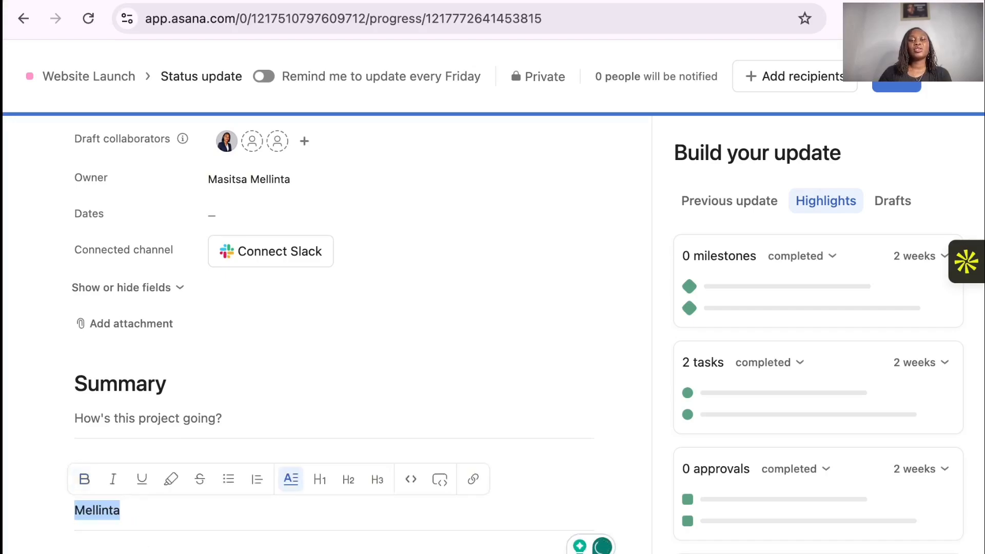
key(super+shift+z)
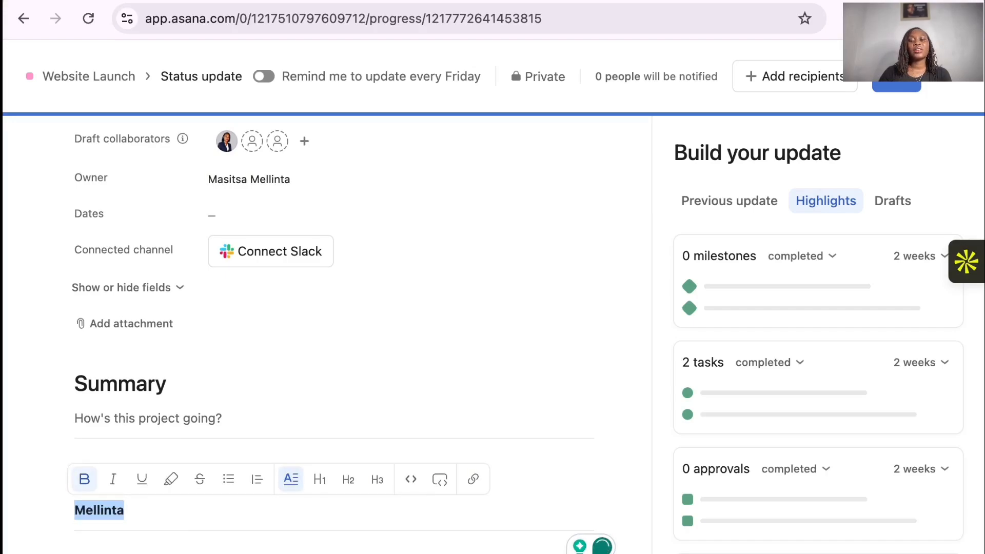
Underline and highlight the bold sample text under Next steps
key(super+u)
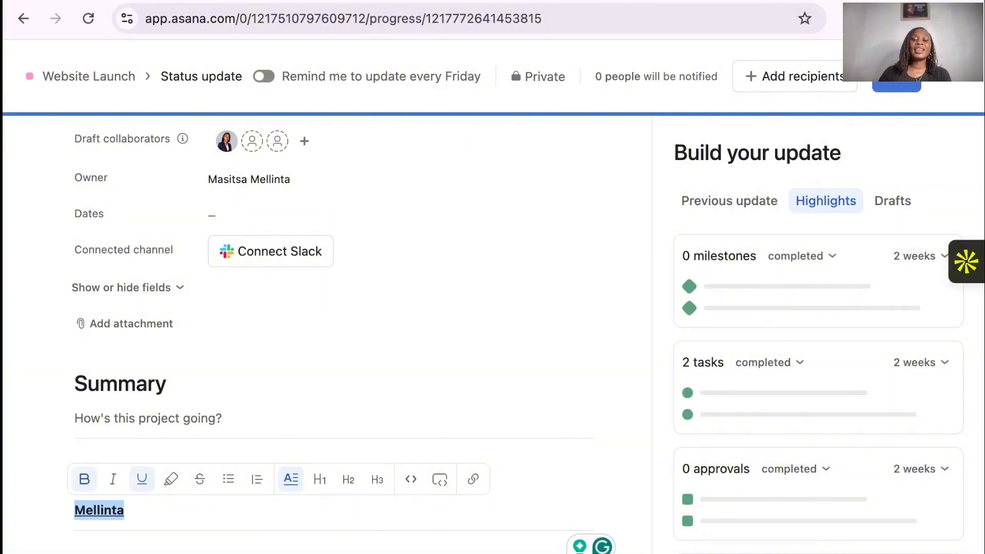
key(super+shift+h)
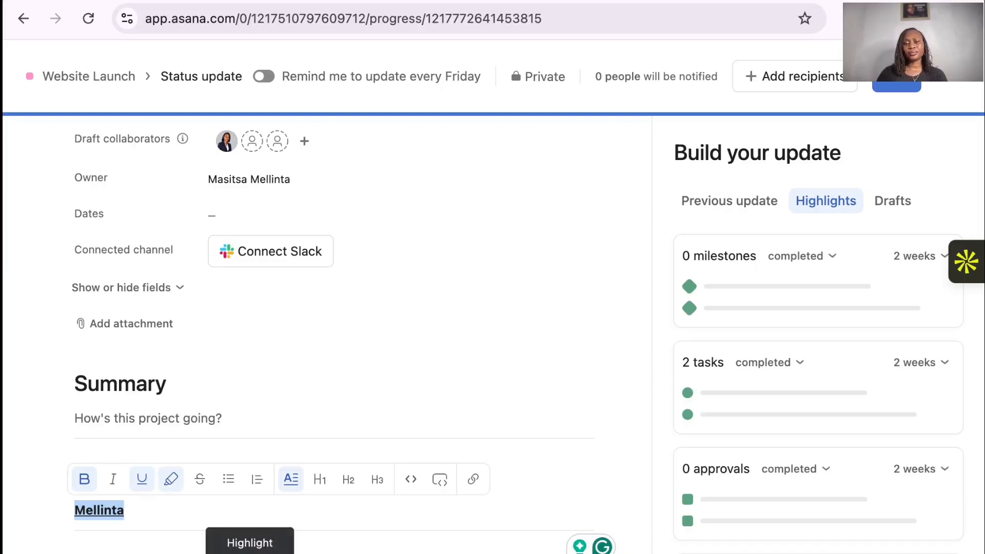
click(158, 549)
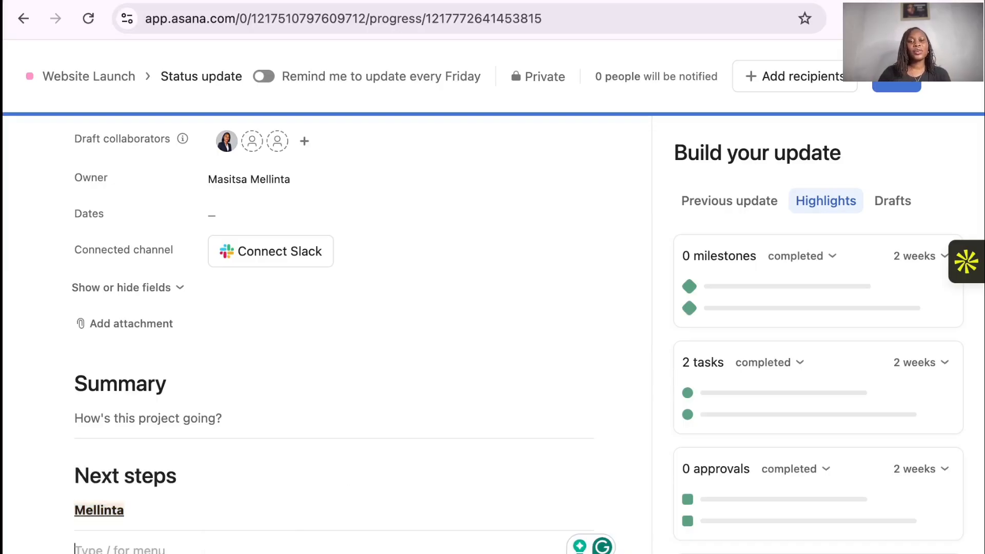
Apply strikethrough to the Next steps sample text and turn it into a bulleted list item
click(131, 512)
double_click(132, 512)
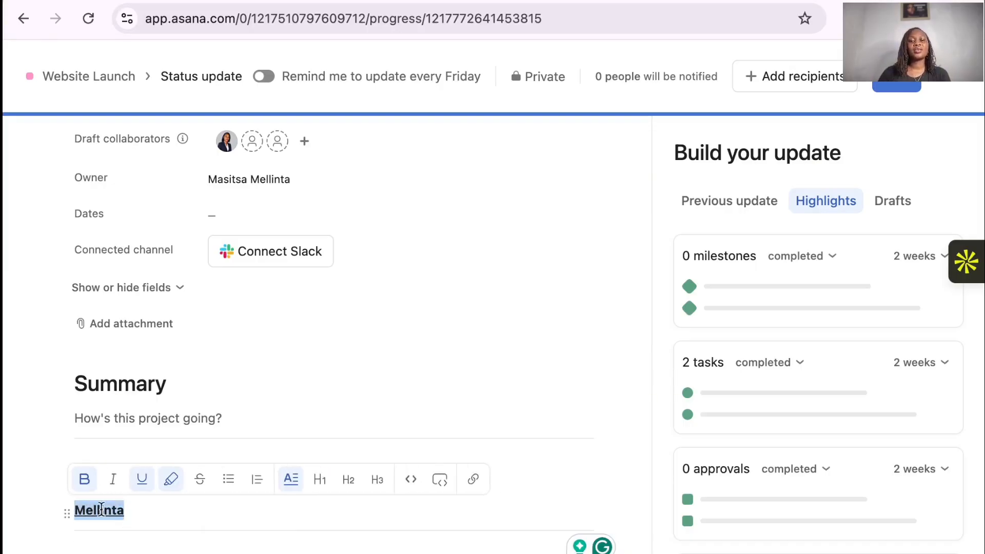
click(143, 482)
click(144, 482)
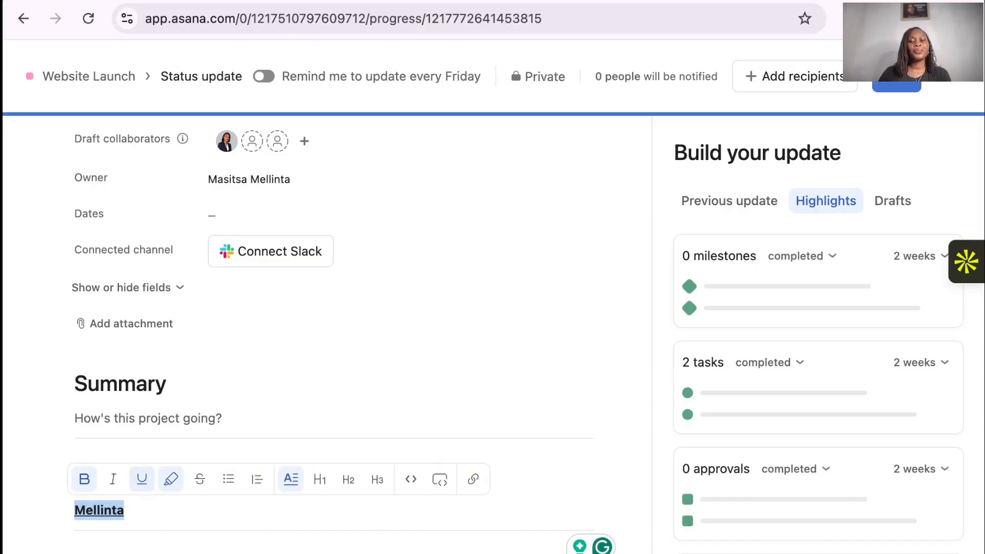
click(200, 480)
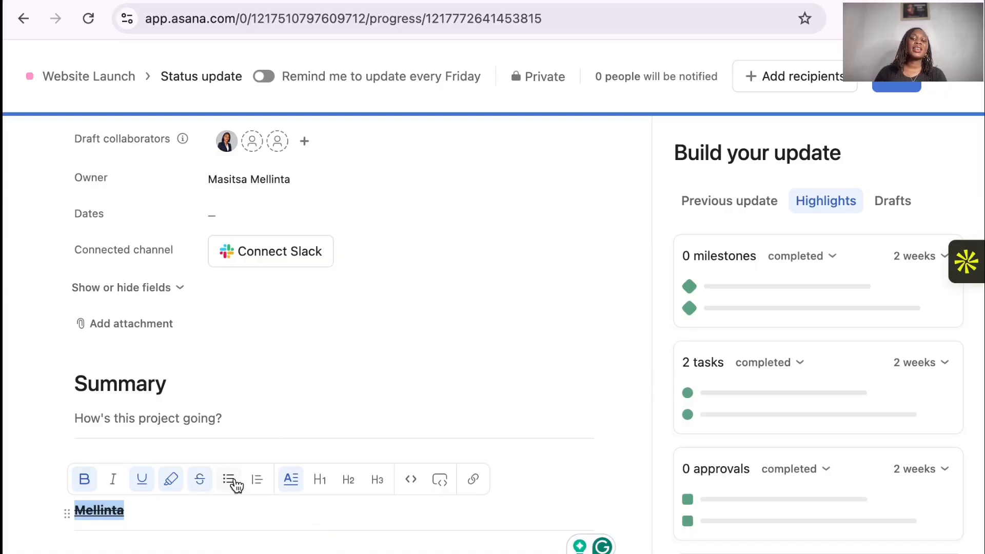
click(232, 480)
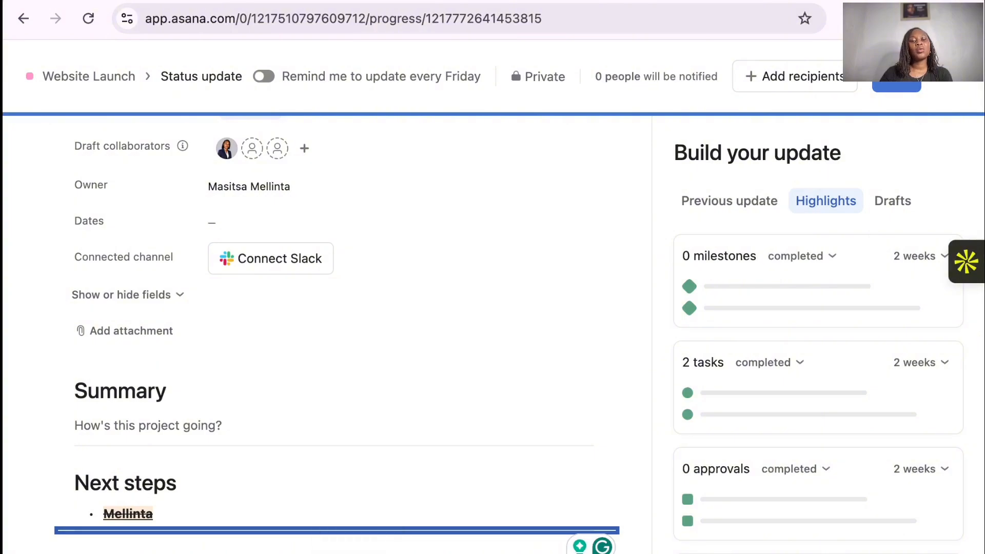
click(385, 552)
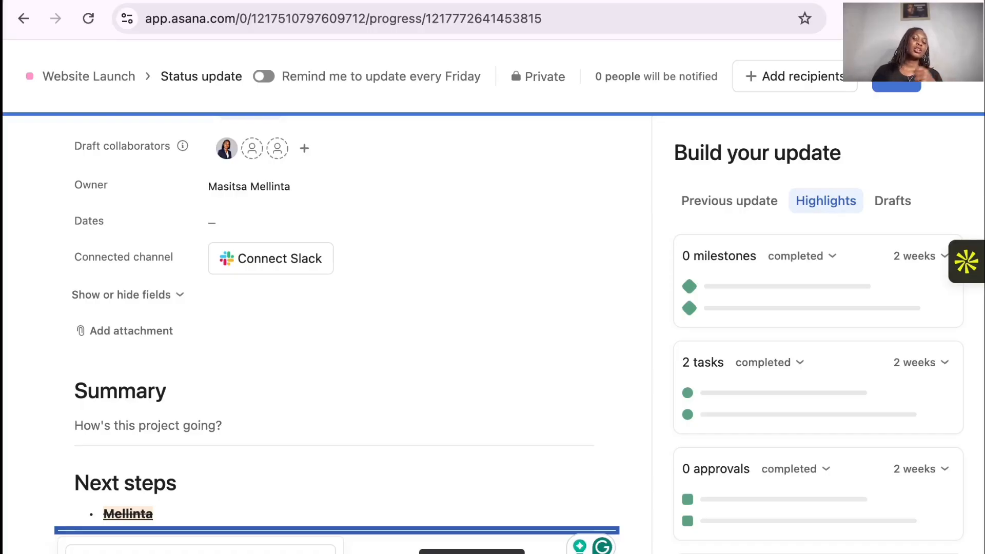
click(557, 491)
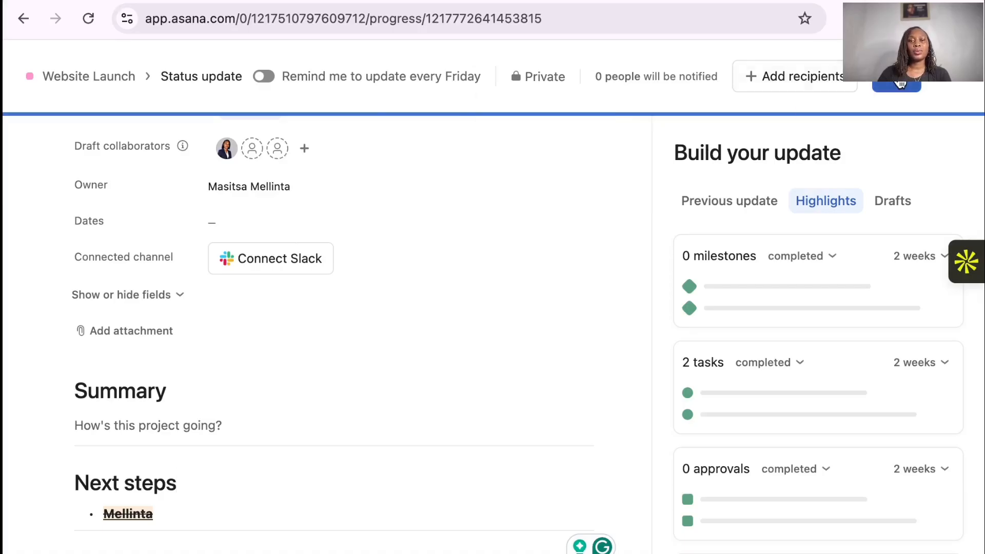
Leave the current draft, look over a Website Launch status update with the status Complete, and return to the project
click(23, 19)
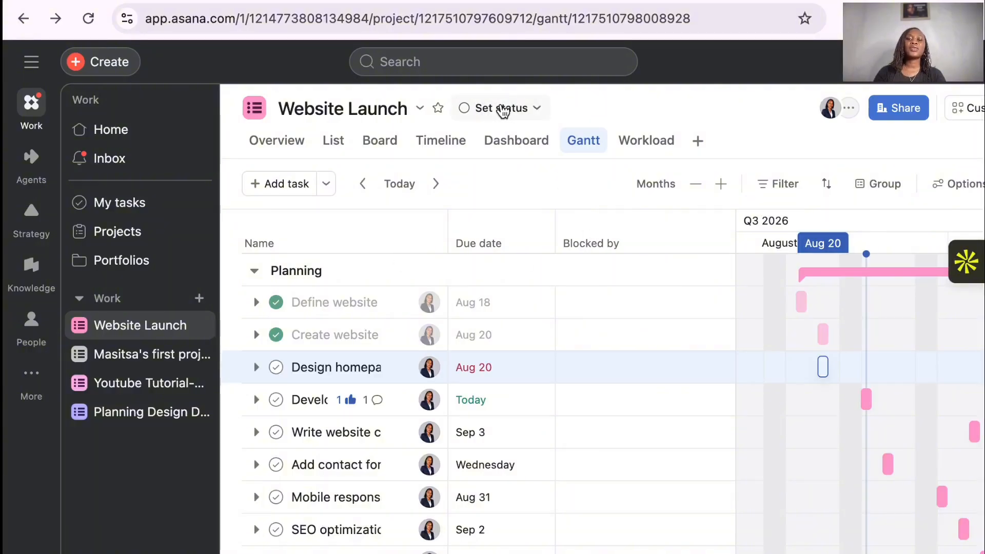
click(502, 110)
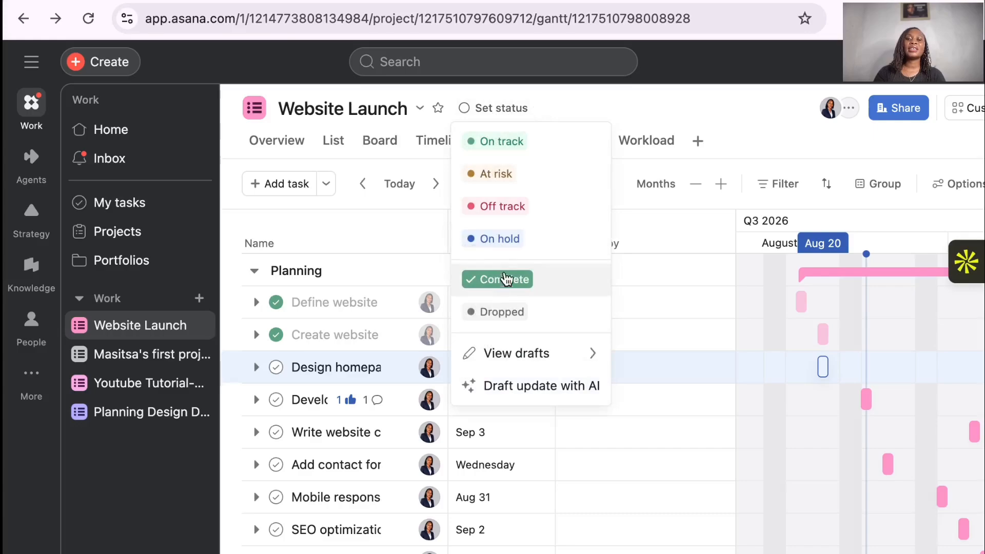
click(508, 280)
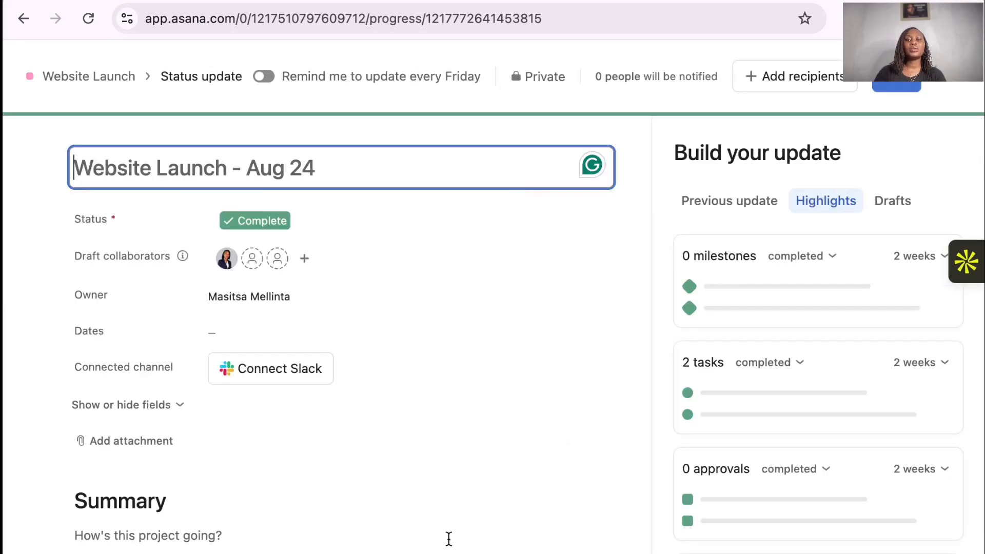
scroll(449, 539, down, 3)
scroll(117, 147, up, 3)
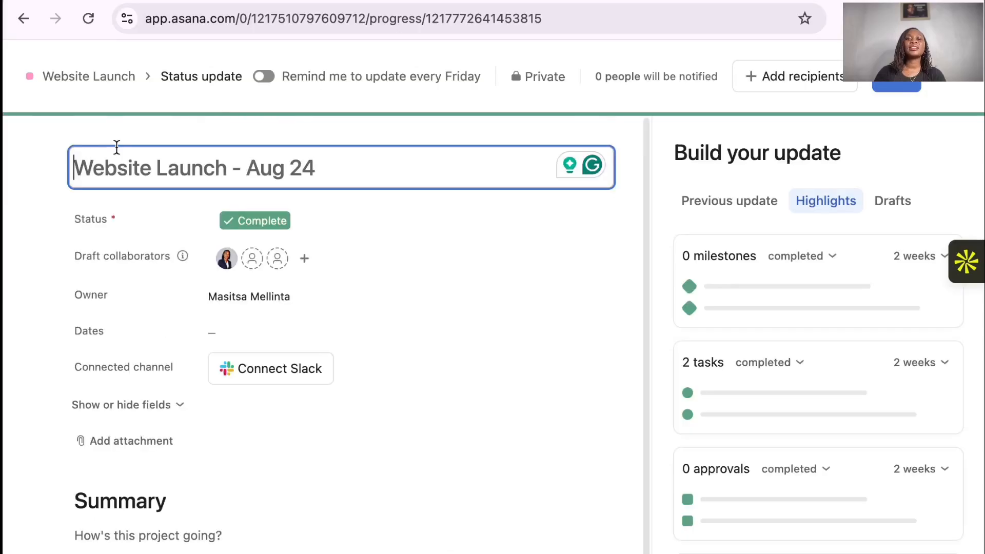
click(23, 19)
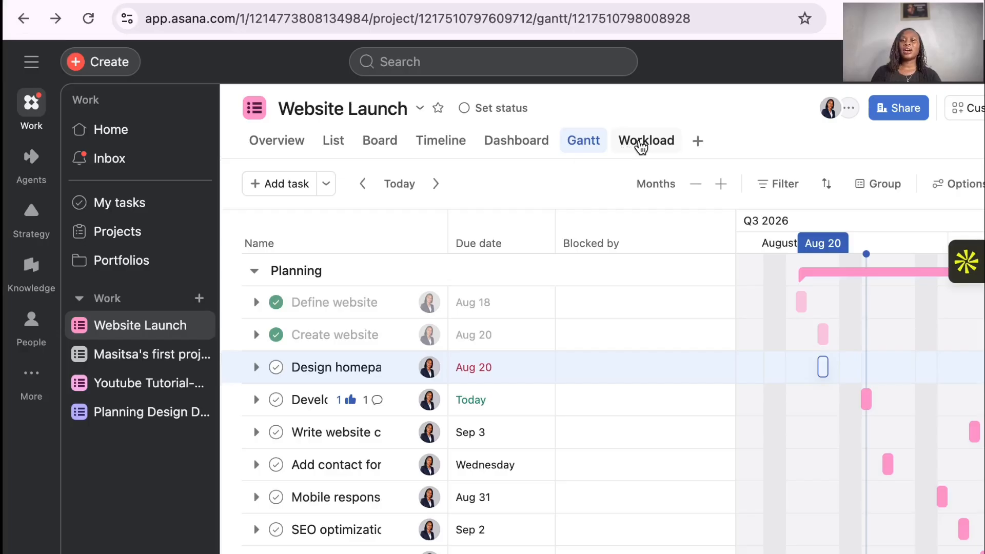
Check the project's Workload view and examine the Overview's project description, roles, connected portfolios and key resources sections
click(641, 144)
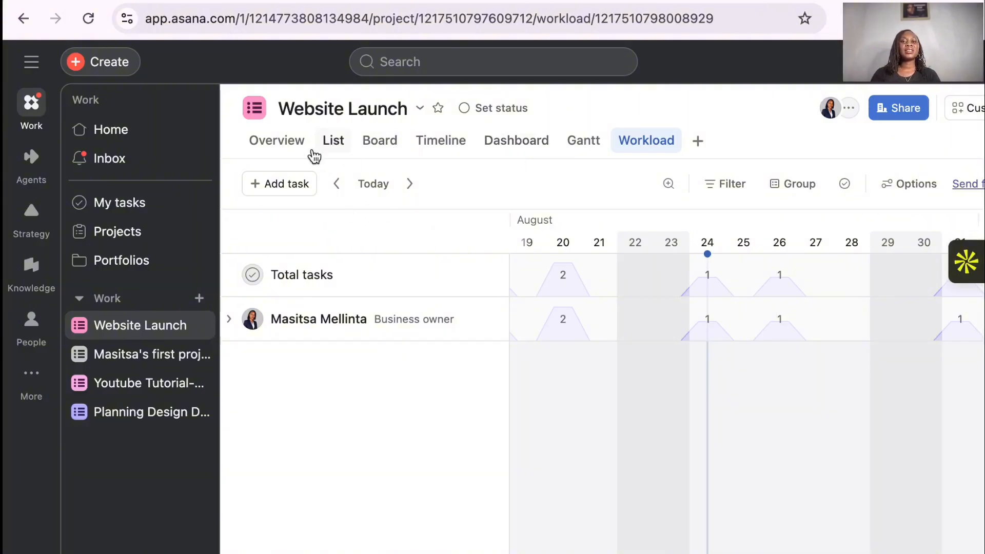
click(287, 143)
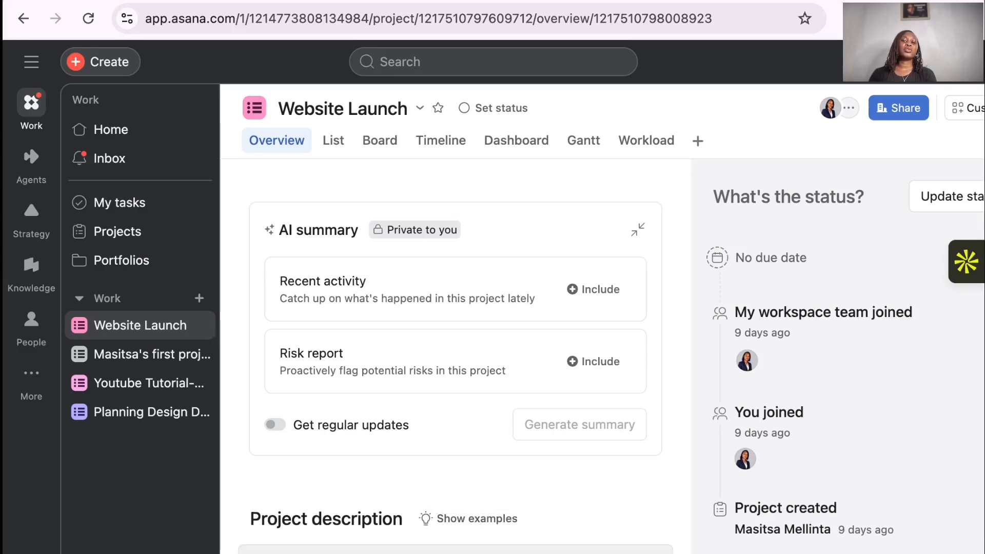
click(456, 551)
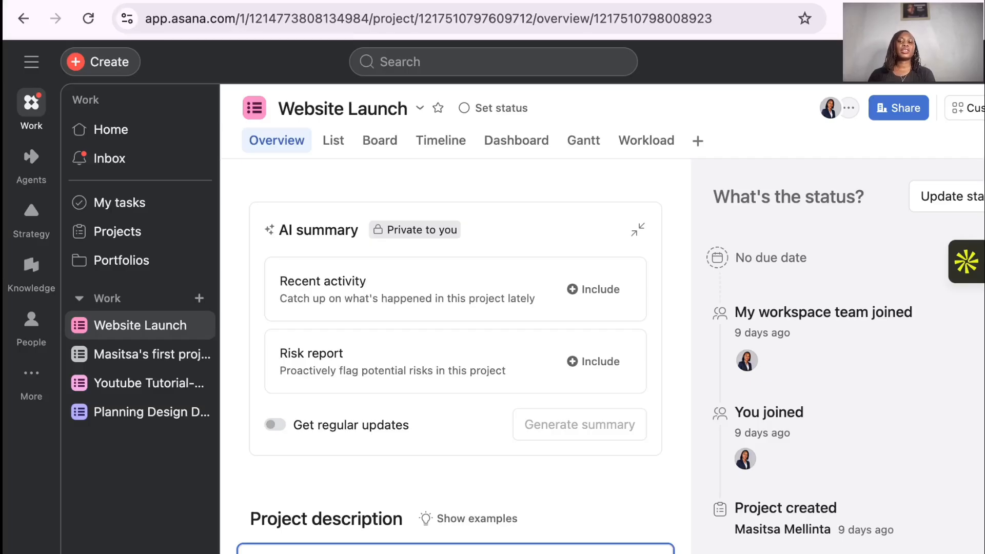
scroll(607, 449, down, 5)
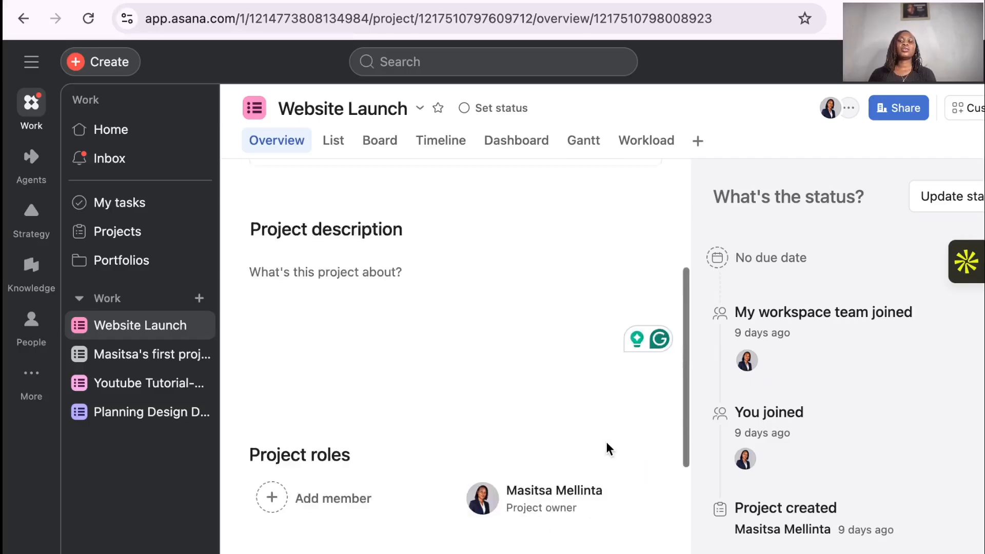
scroll(607, 449, down, 10)
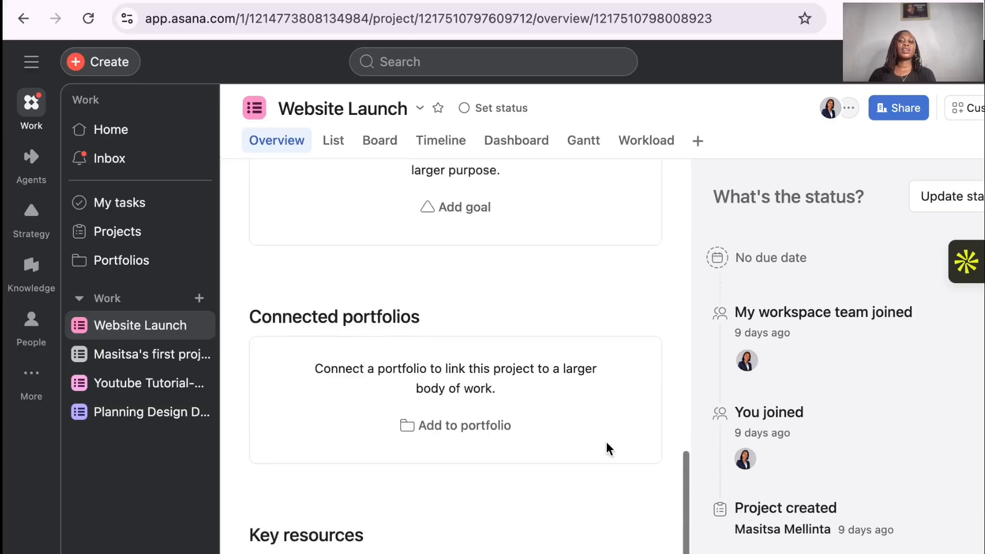
scroll(607, 449, down, 3)
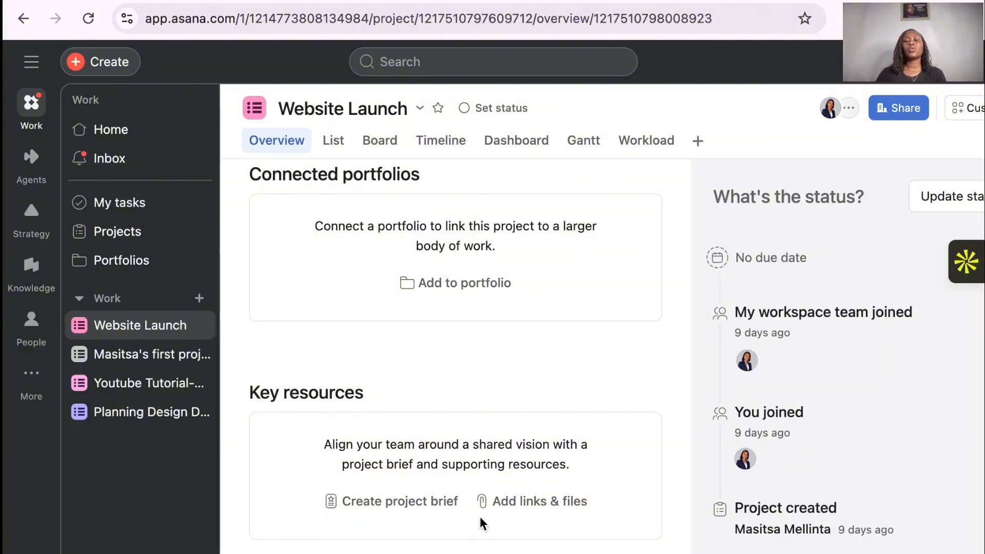
scroll(421, 469, up, 2)
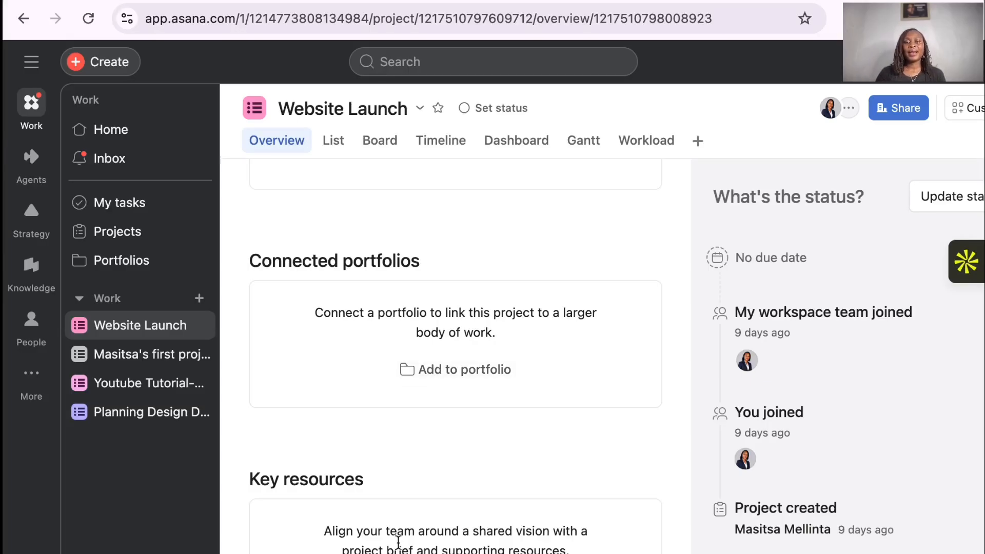
scroll(401, 545, down, 3)
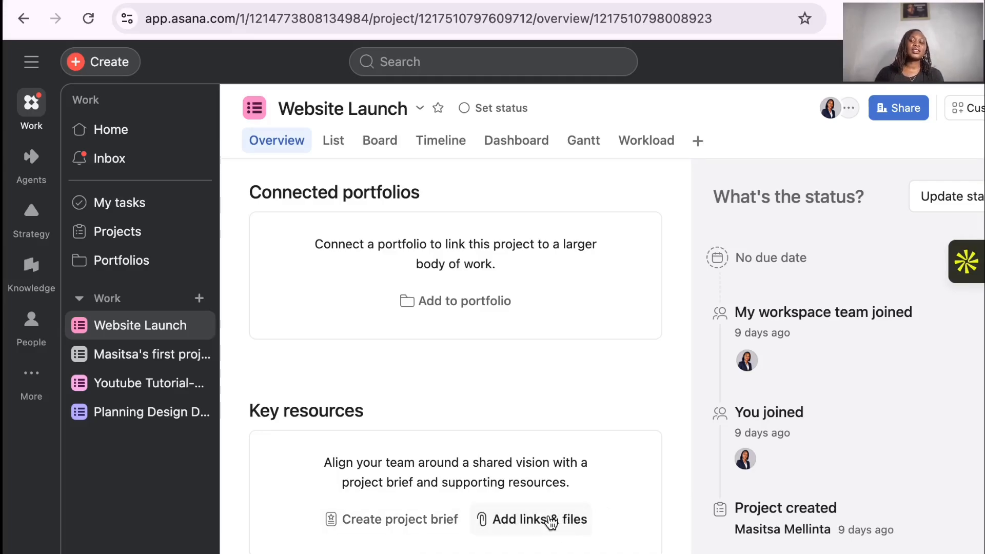
scroll(552, 522, down, 1)
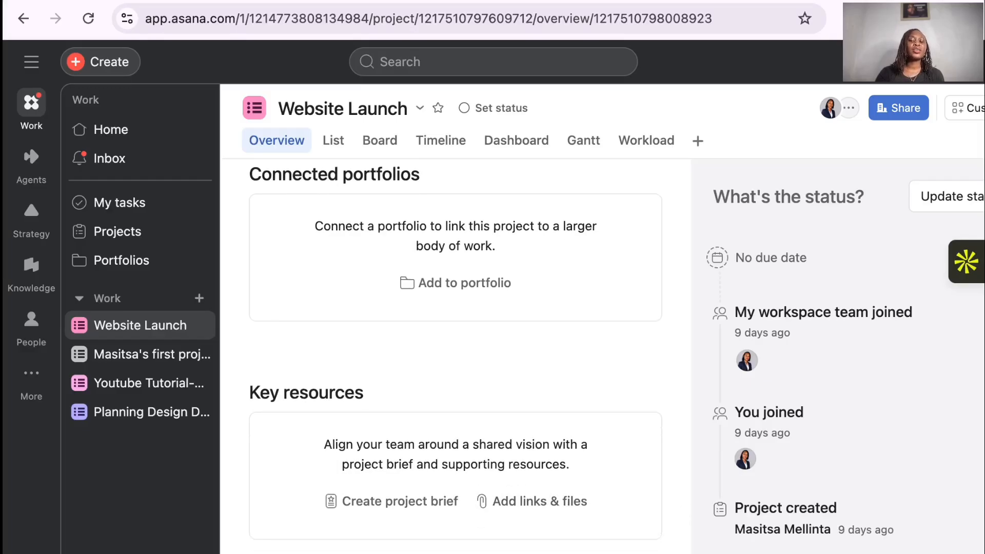
scroll(440, 502, up, 7)
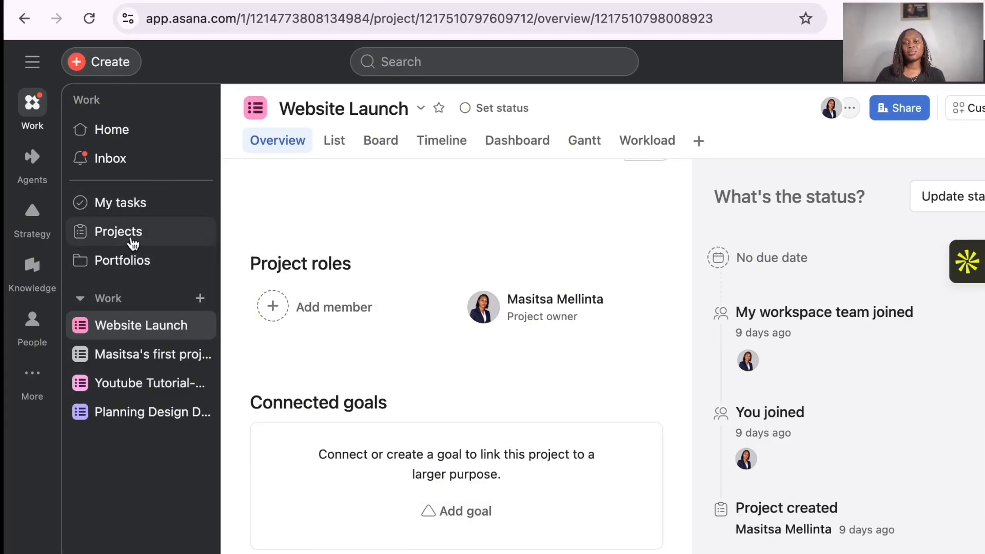
click(115, 163)
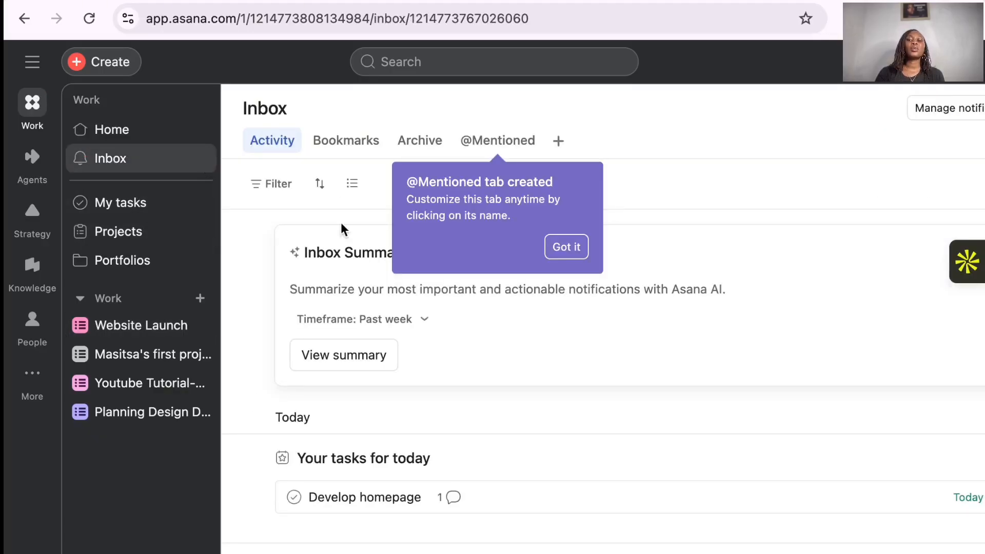
scroll(490, 411, down, 10)
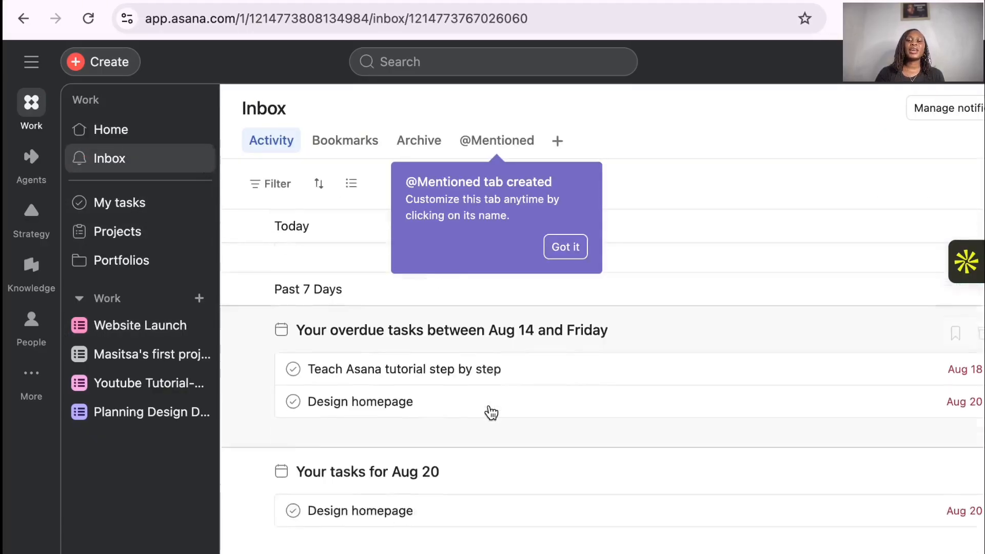
scroll(493, 413, up, 1)
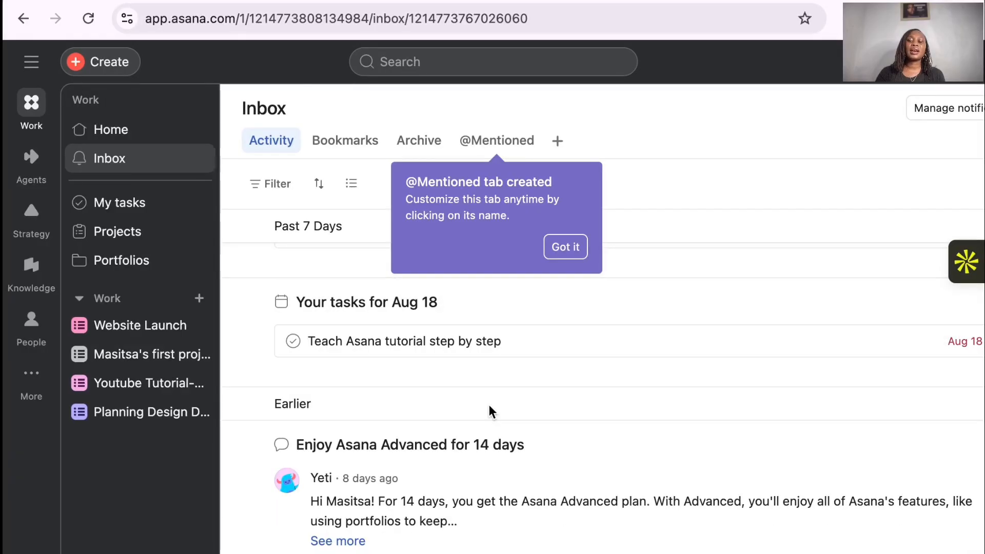
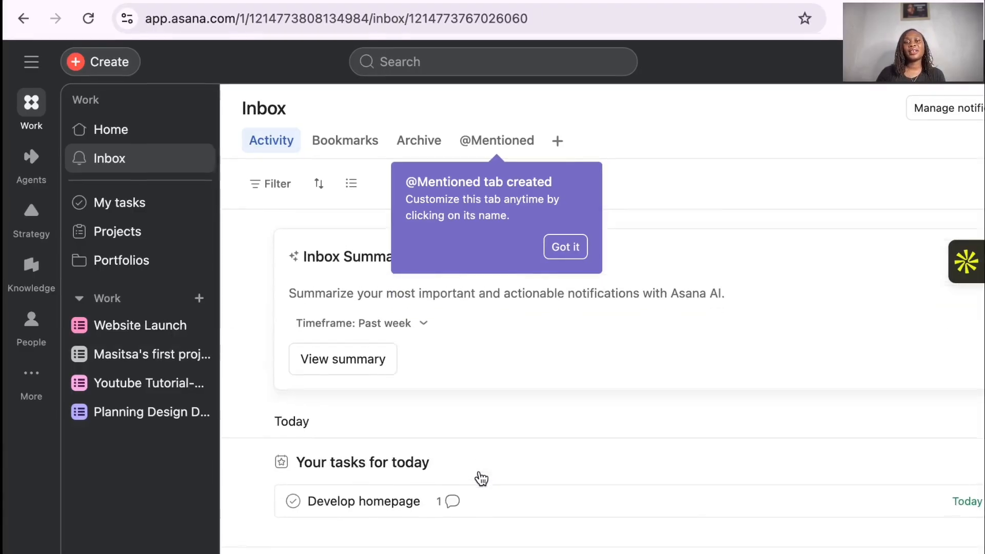
click(365, 146)
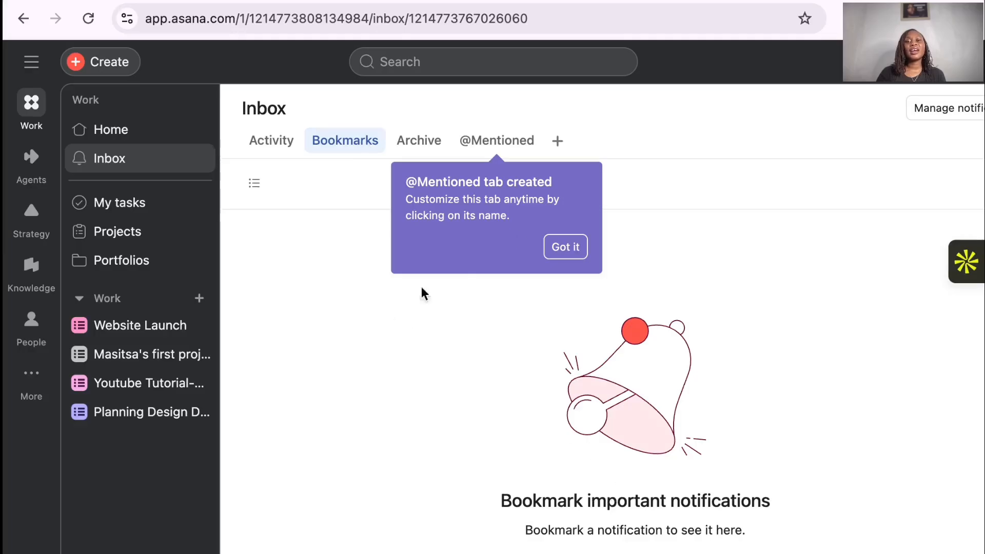
click(419, 144)
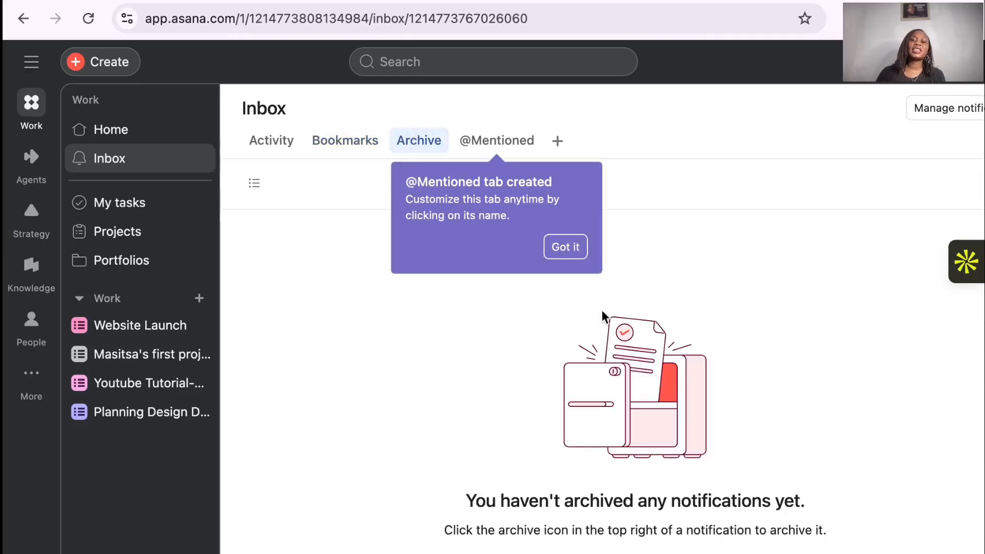
click(524, 146)
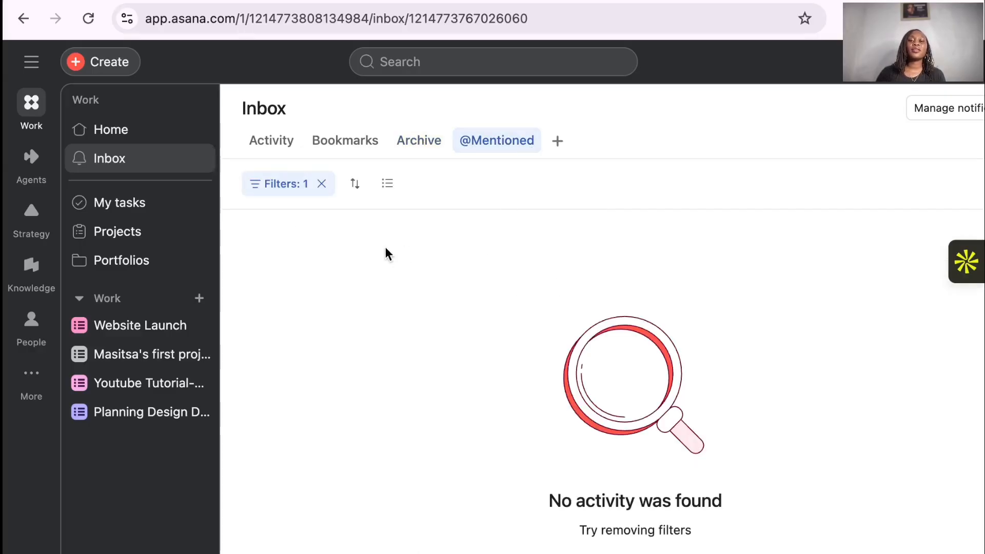
Examine the Home page widgets, including assigned tasks, projects, people, My tasks, Learn Asana and Goals
click(139, 137)
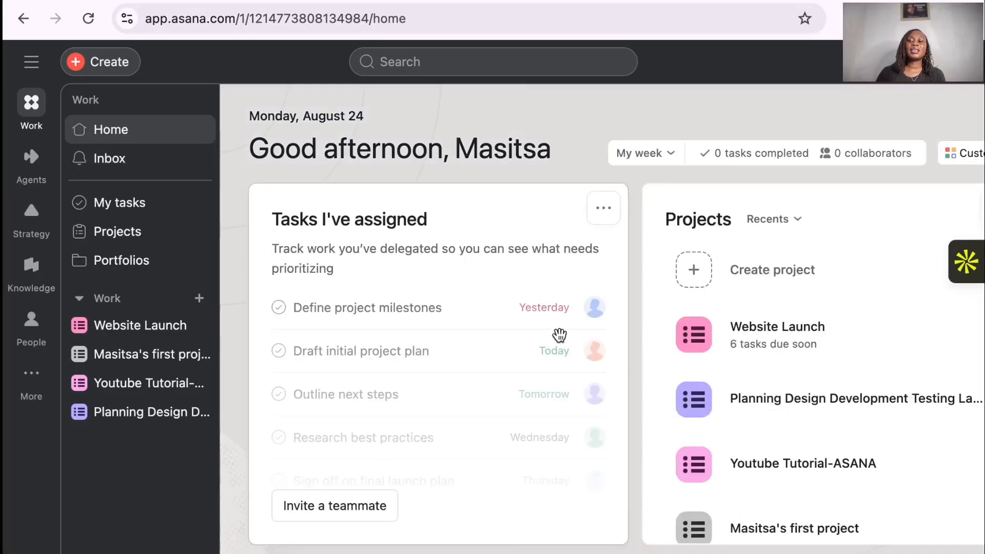
scroll(811, 347, down, 1)
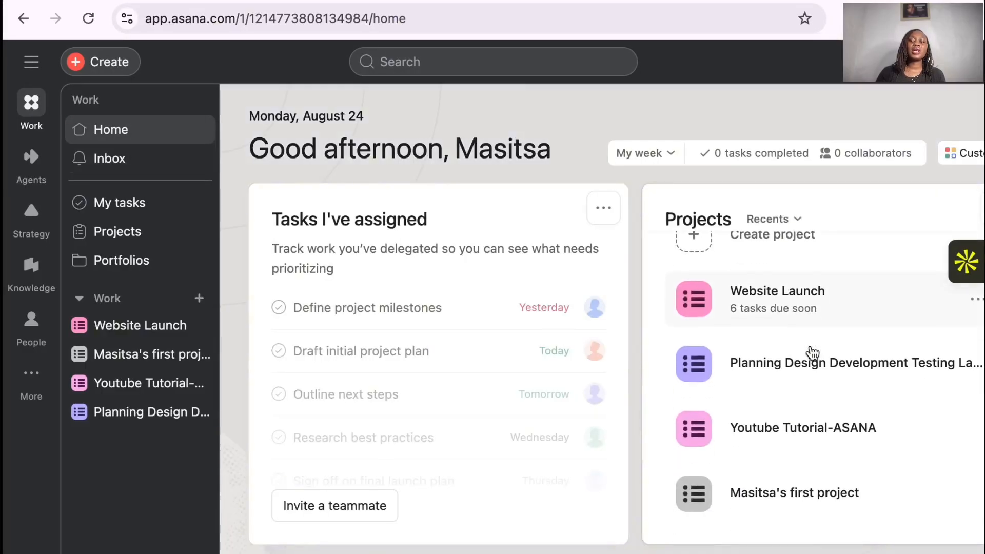
scroll(813, 354, down, 5)
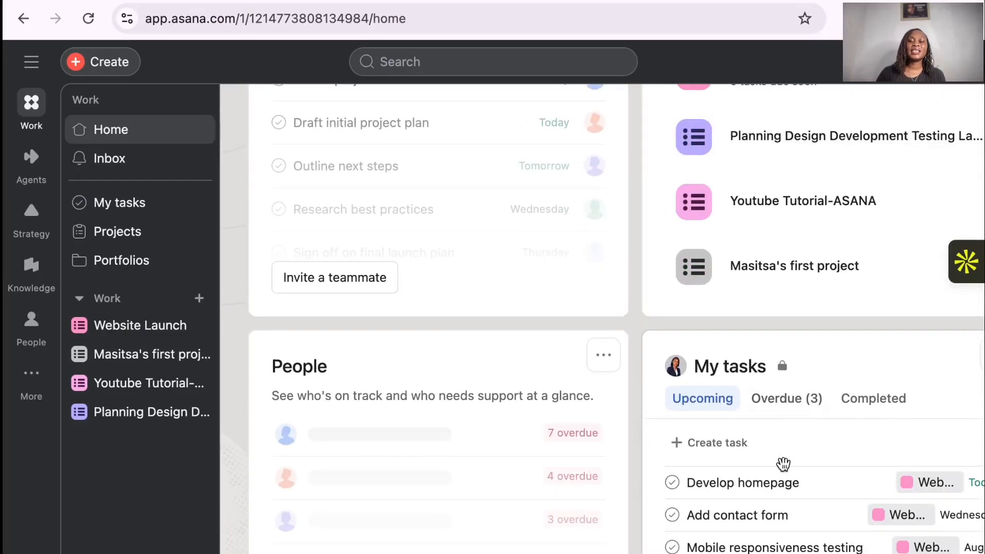
scroll(784, 464, down, 2)
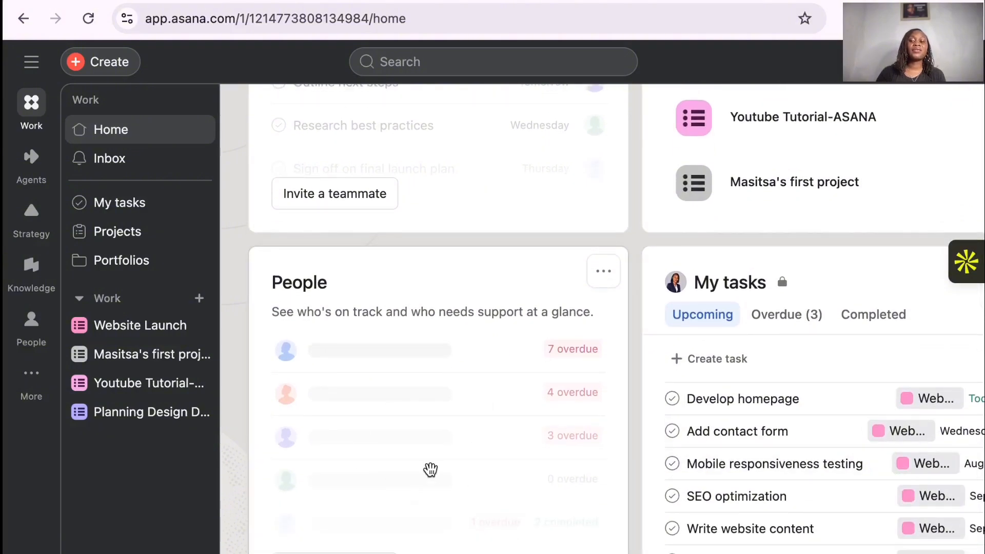
scroll(430, 465, down, 3)
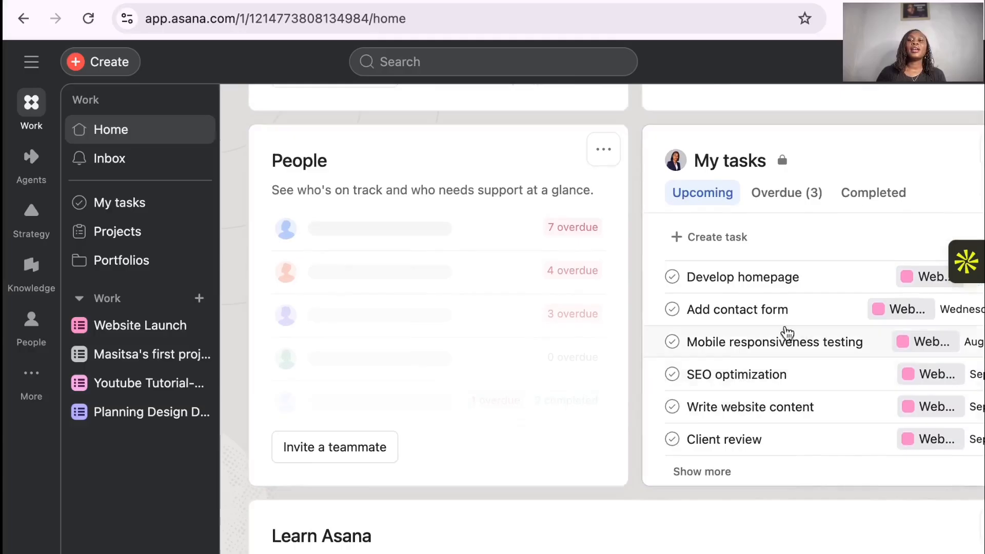
scroll(583, 524, down, 8)
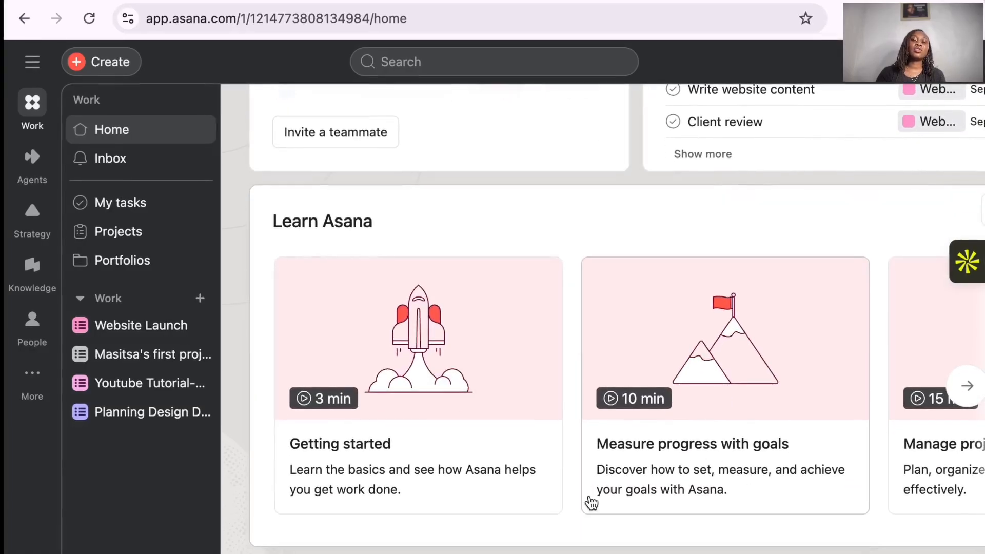
scroll(590, 504, down, 2)
scroll(555, 505, down, 4)
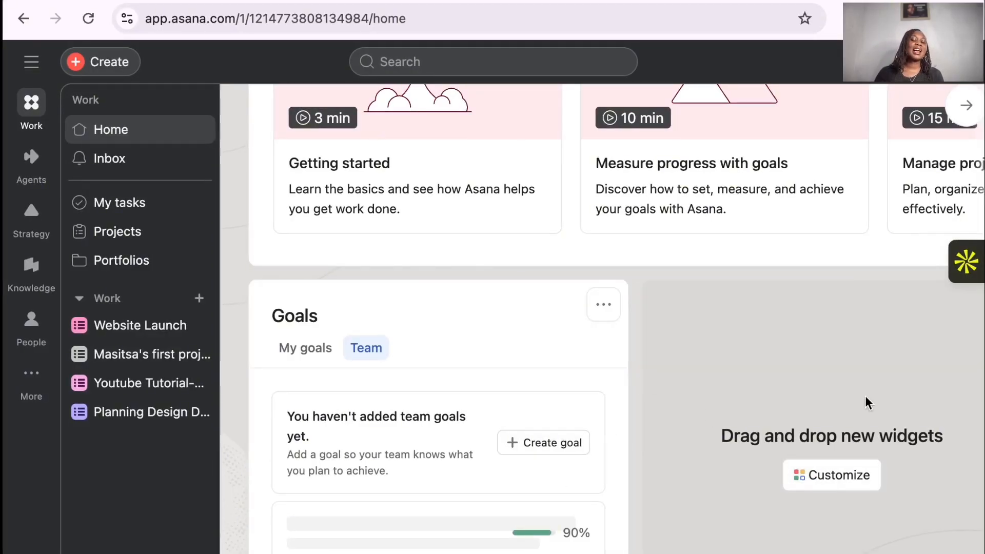
scroll(545, 454, up, 10)
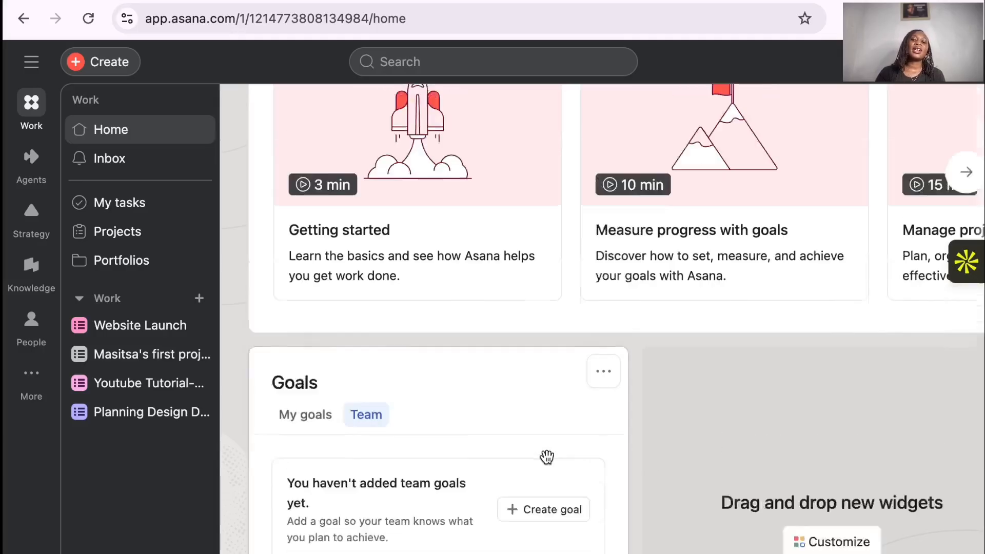
scroll(549, 462, up, 5)
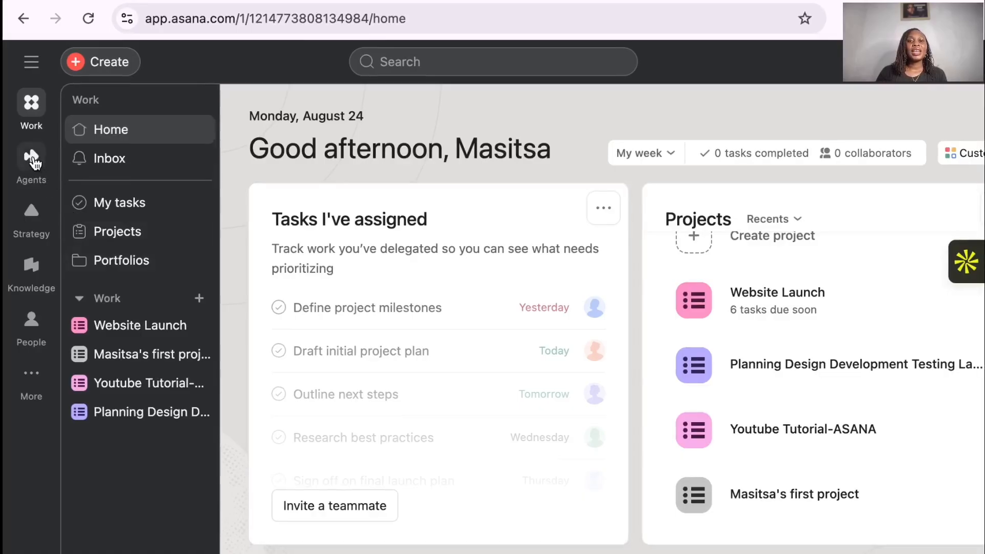
View the AI Teammates page under Agents and the goal title and time period options in the goals strategy map
click(33, 160)
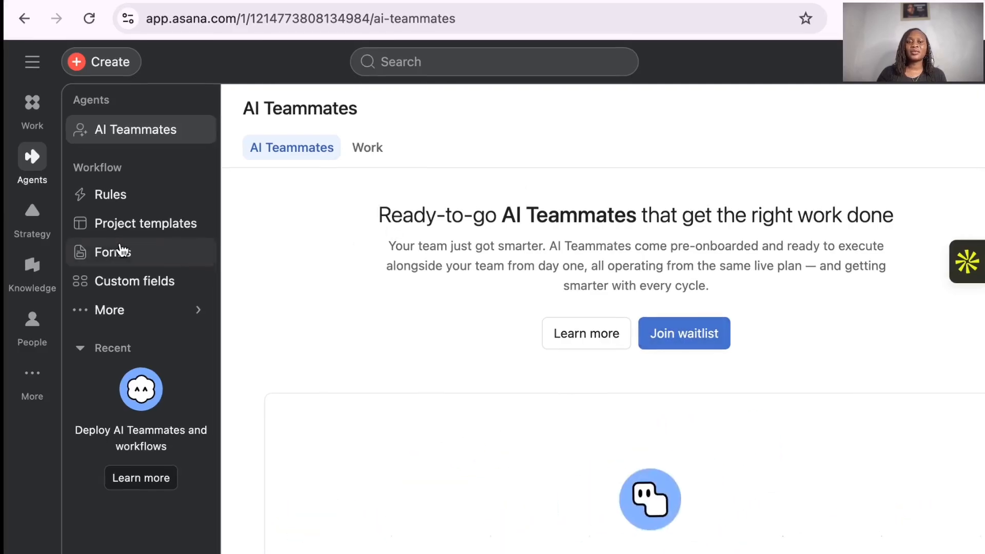
click(37, 216)
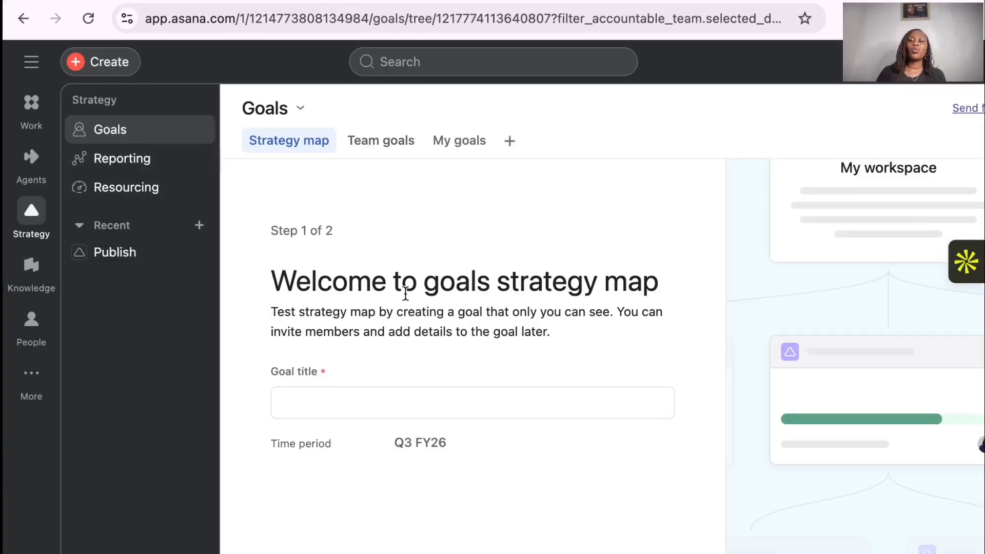
click(370, 407)
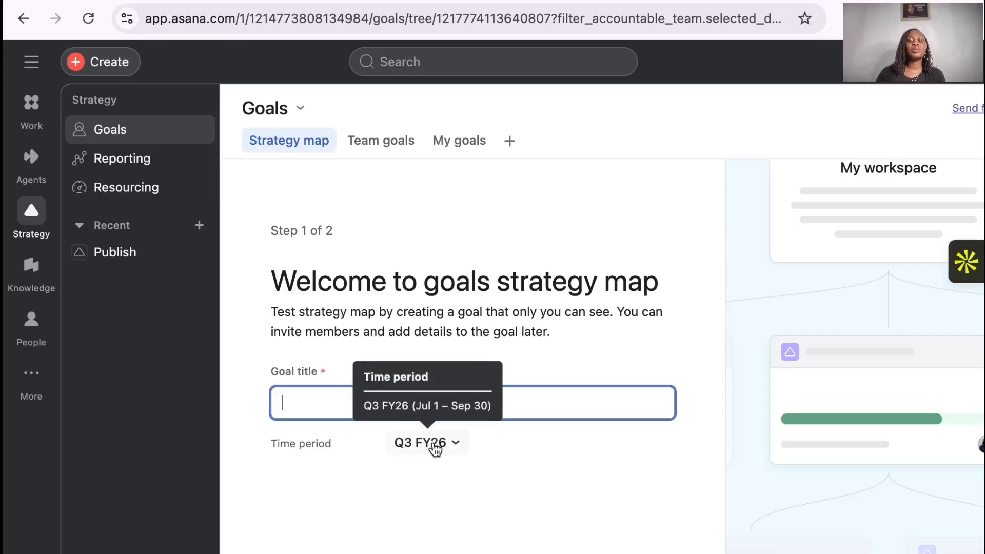
click(455, 448)
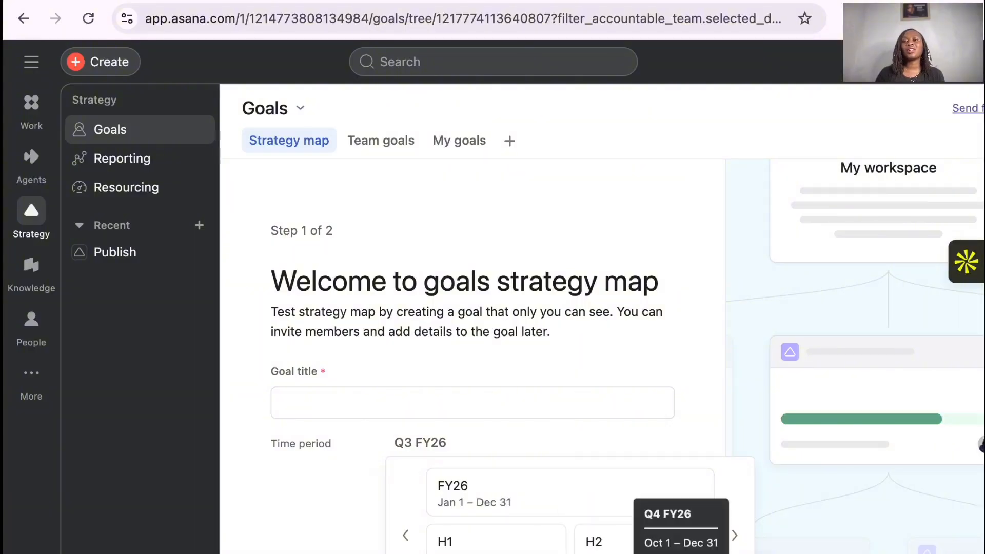
click(304, 520)
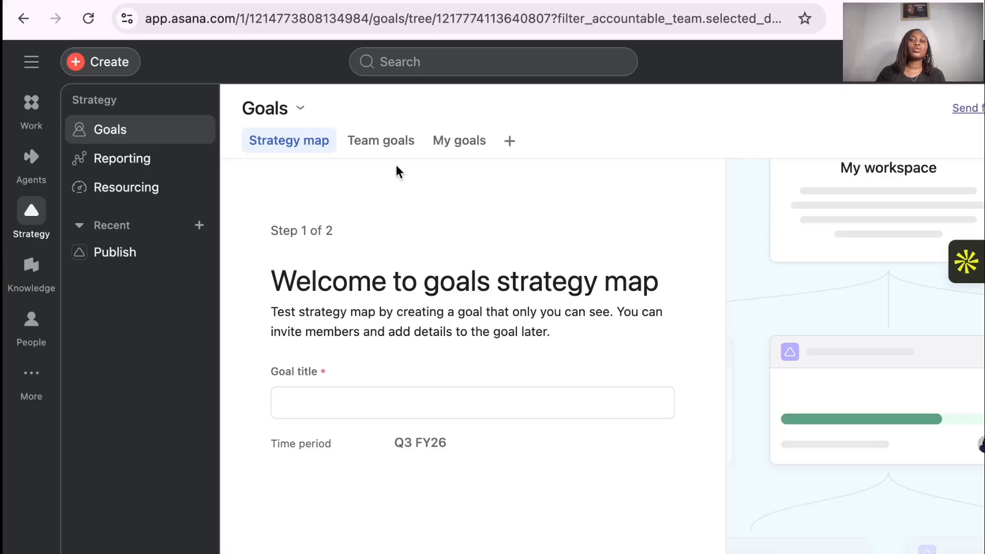
Check the Team goals and My goals lists, the Publish goal's columns and the field types available for a new column
click(398, 146)
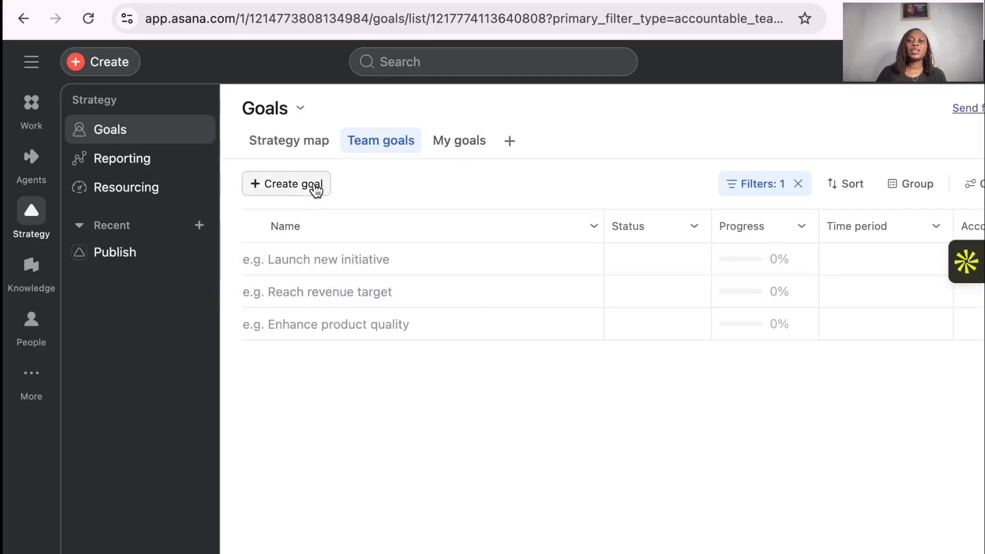
click(456, 151)
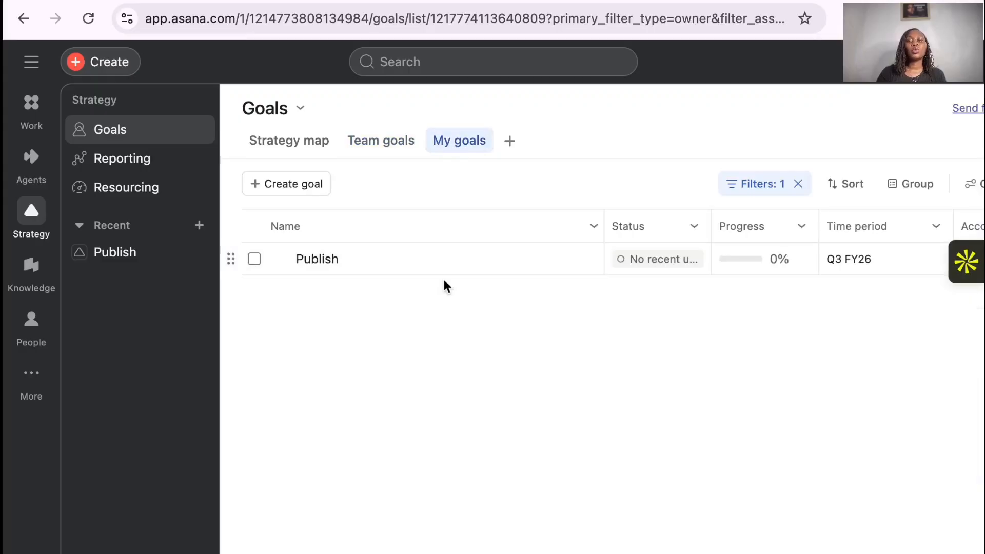
scroll(805, 257, right, 5)
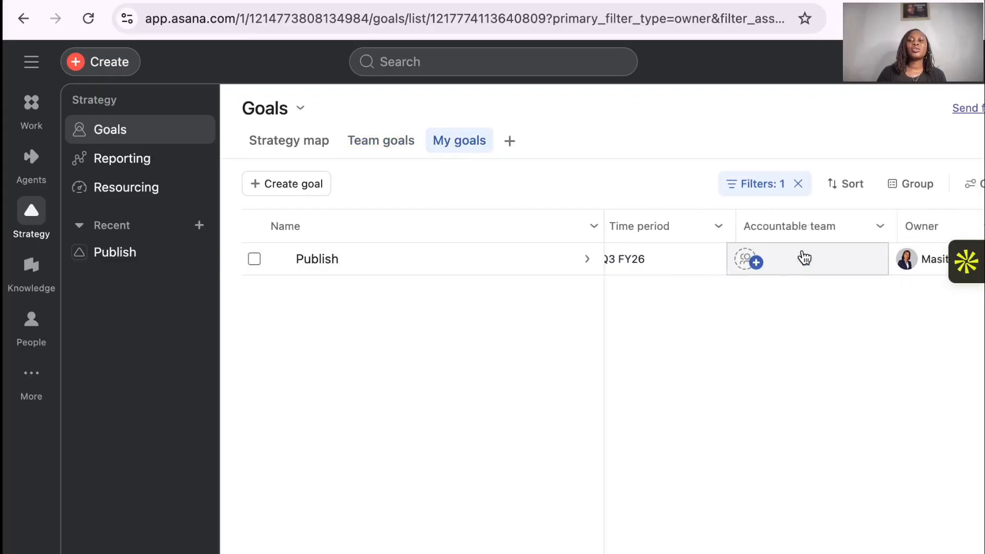
scroll(678, 273, right, 1)
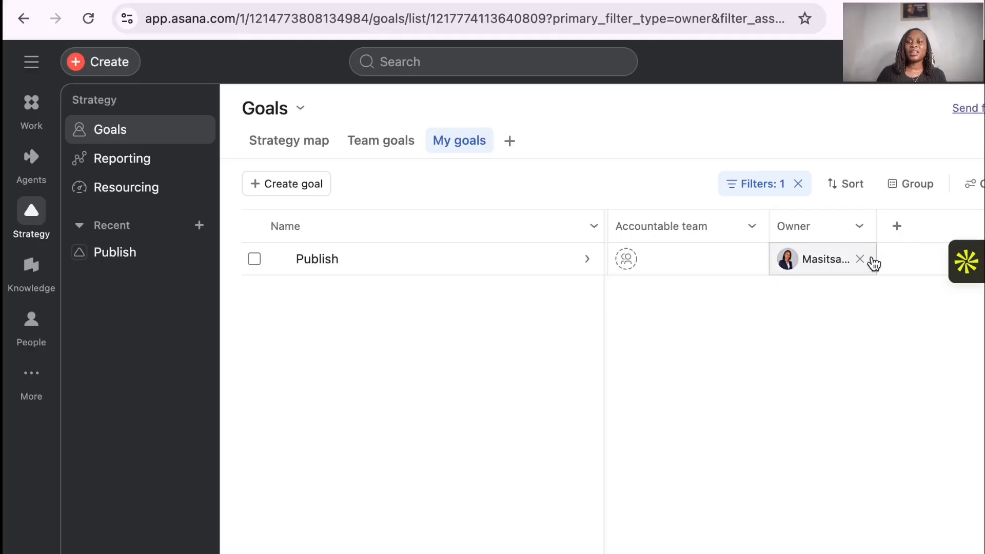
click(897, 226)
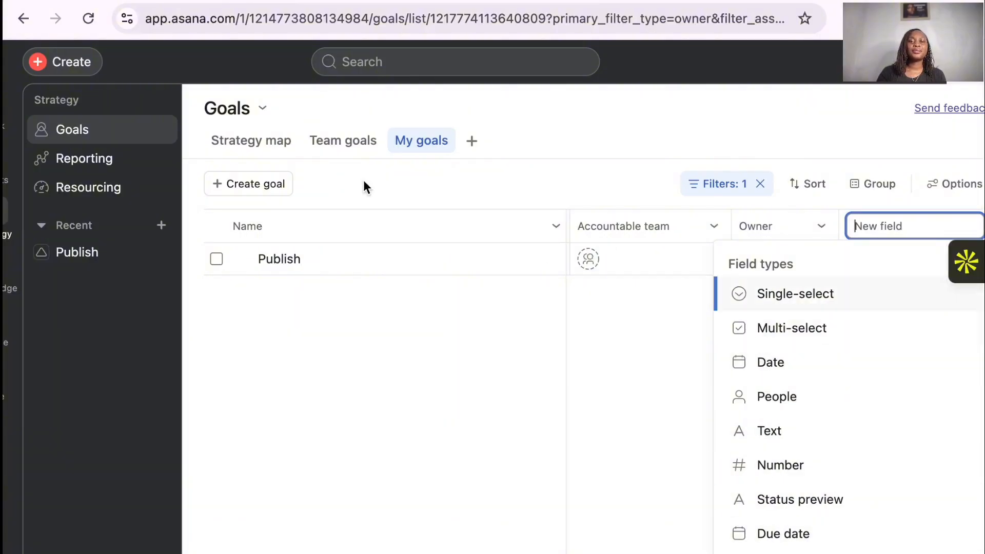
Create a new dashboard in Reporting and start a custom chart for it
click(123, 160)
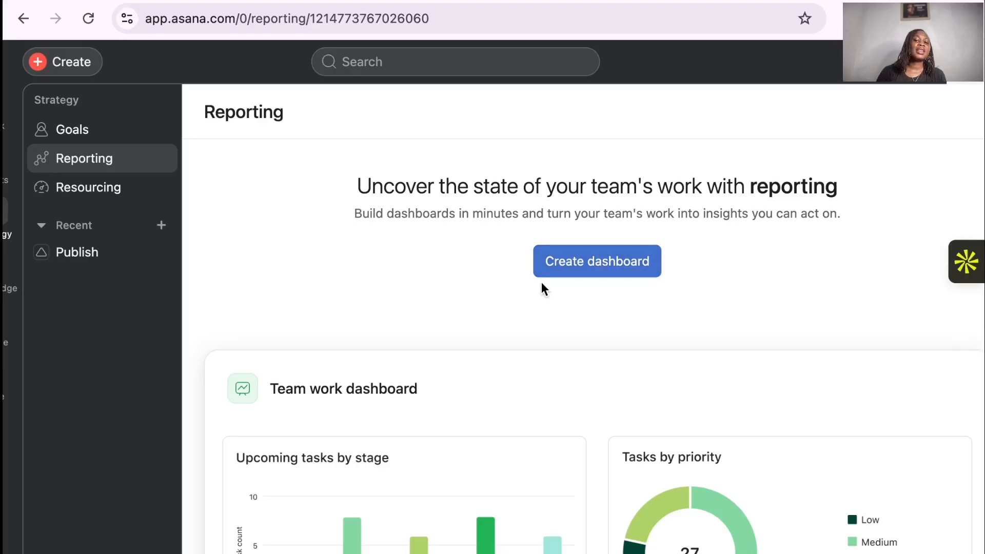
click(579, 266)
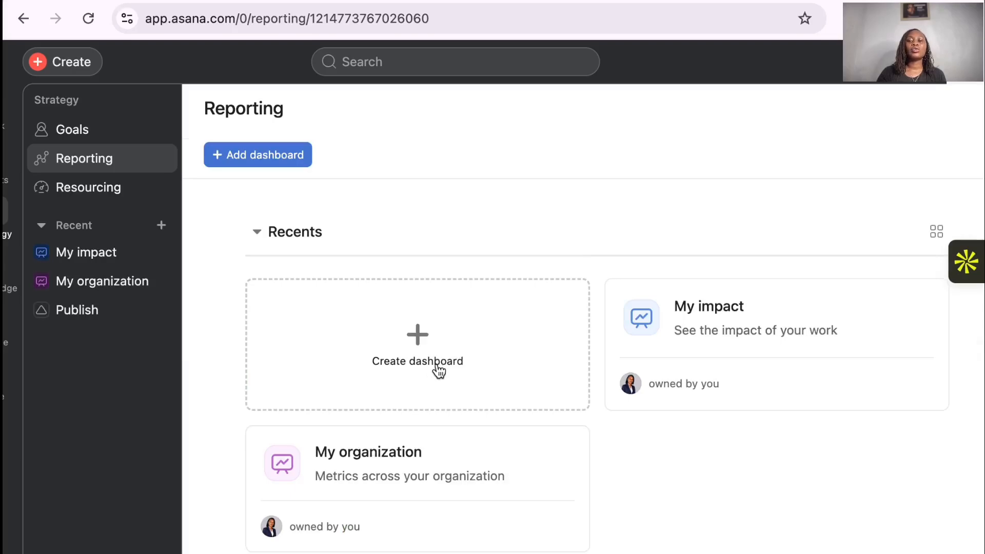
click(422, 340)
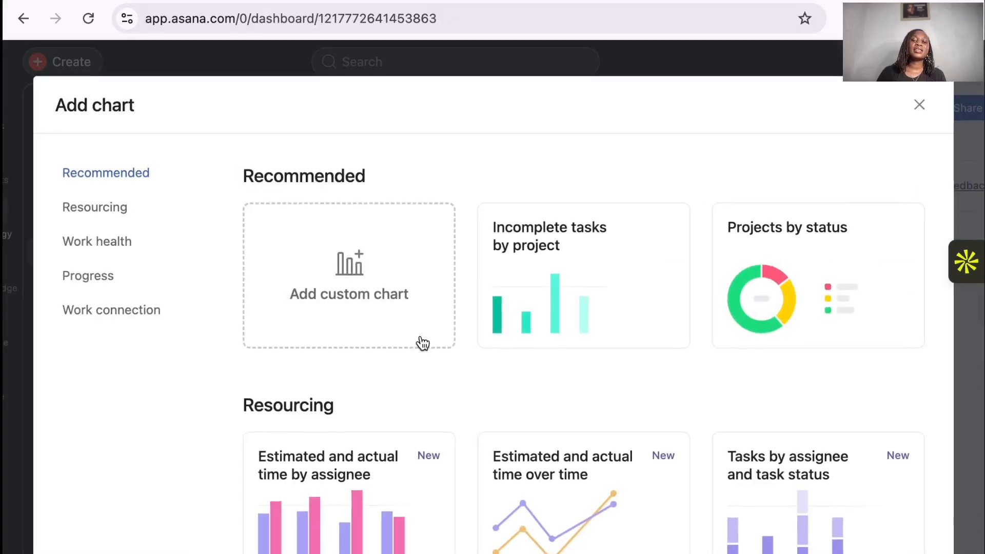
click(387, 296)
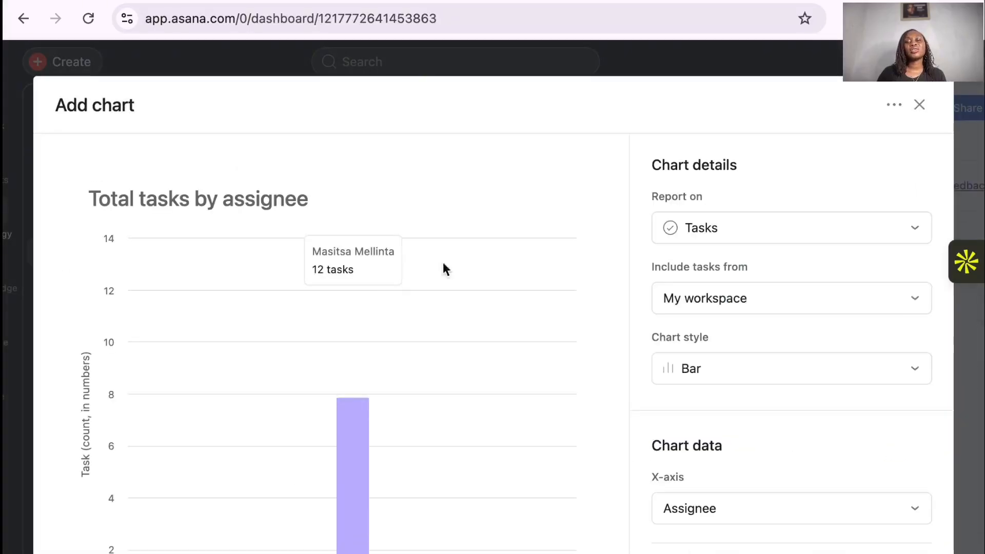
Check the chart's options for what to report on, where to include tasks from and the chart style
click(747, 225)
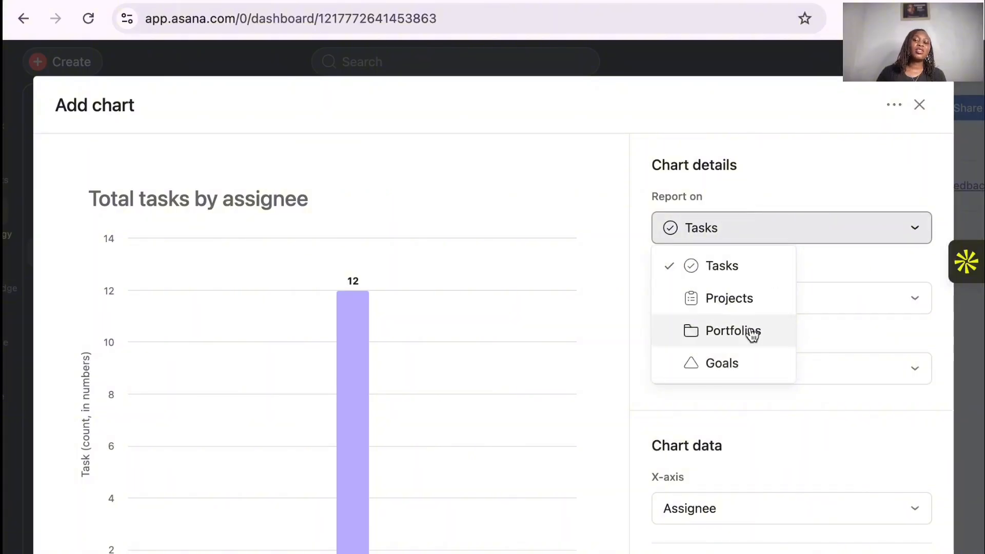
click(809, 242)
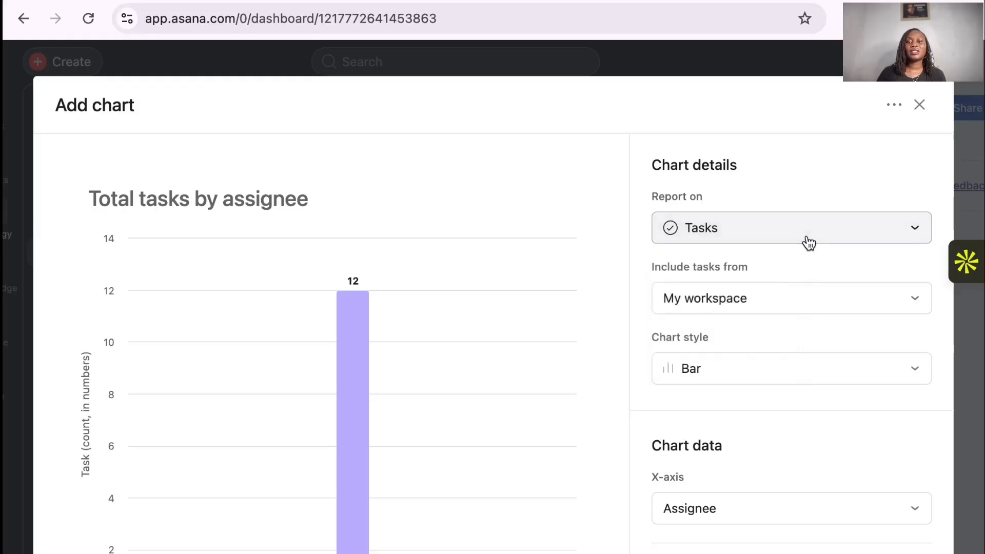
click(793, 305)
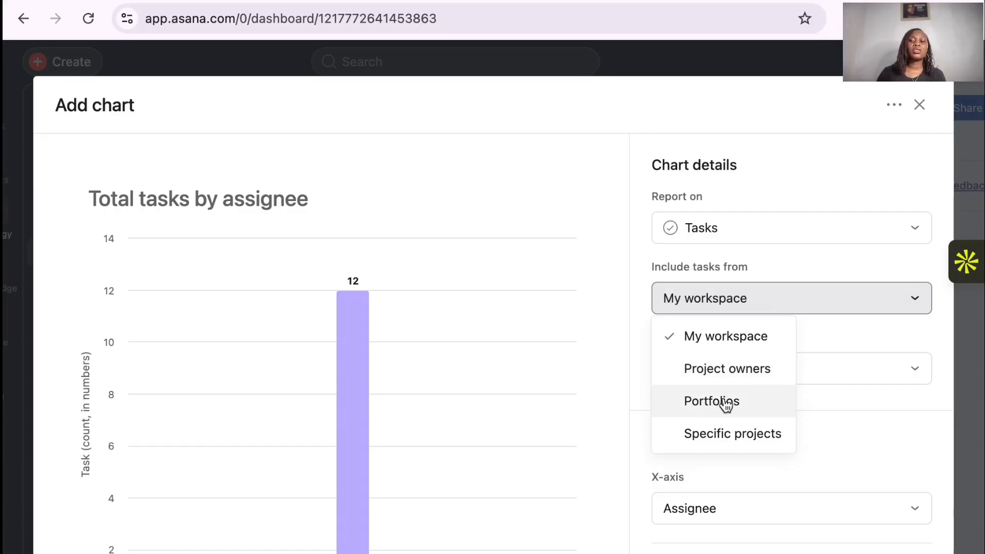
click(878, 377)
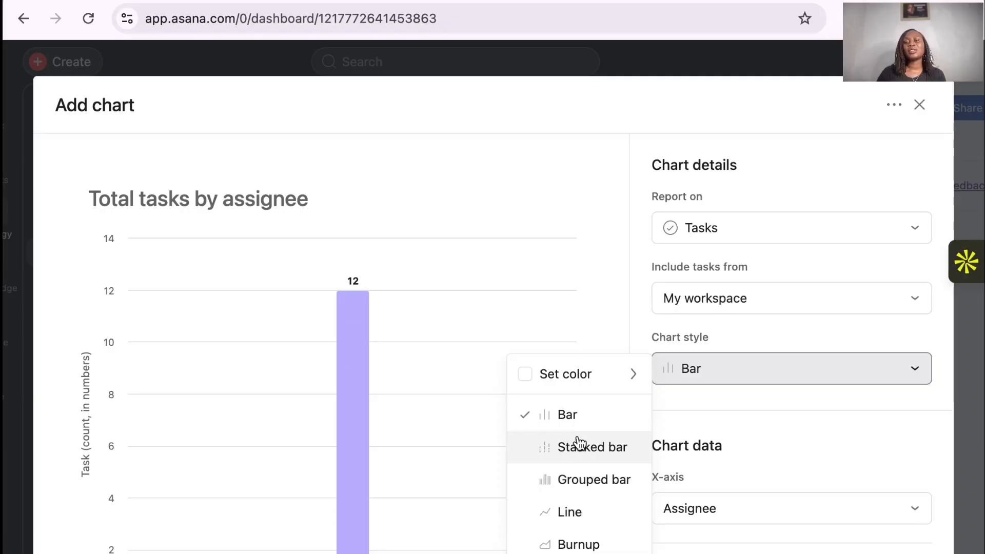
click(710, 372)
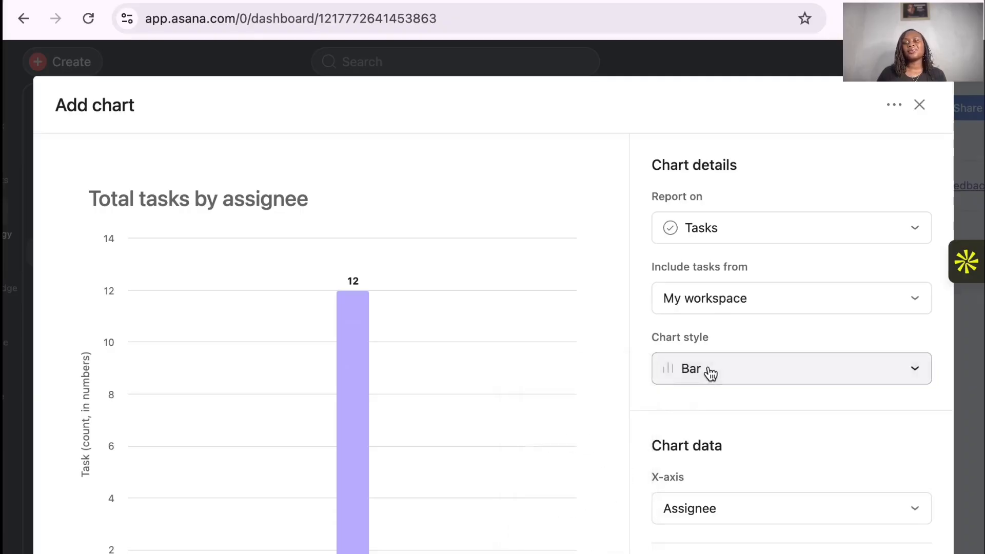
Review the chart's X-axis options, including dates and custom fields, and add the bar chart of total tasks by assignee to the dashboard
click(698, 511)
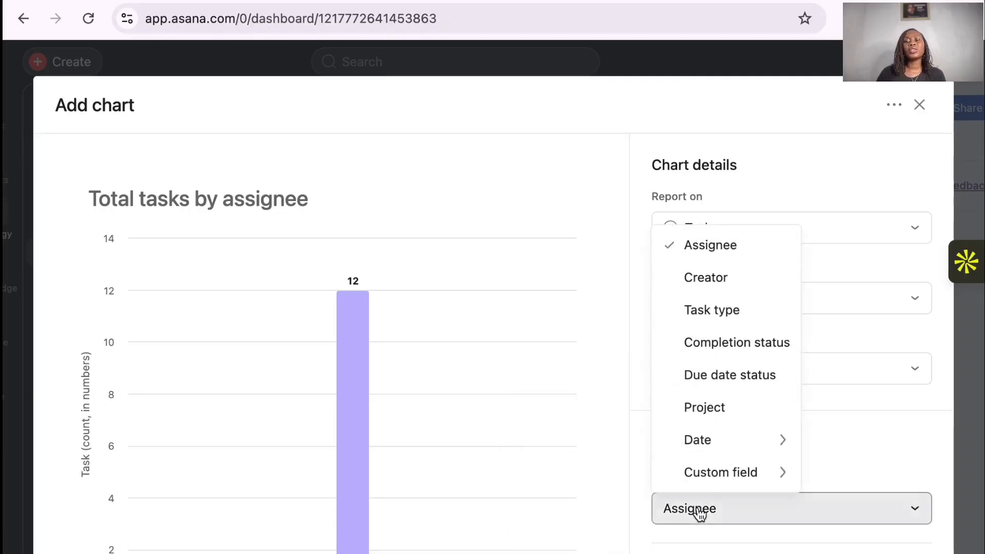
mouse_move(715, 453)
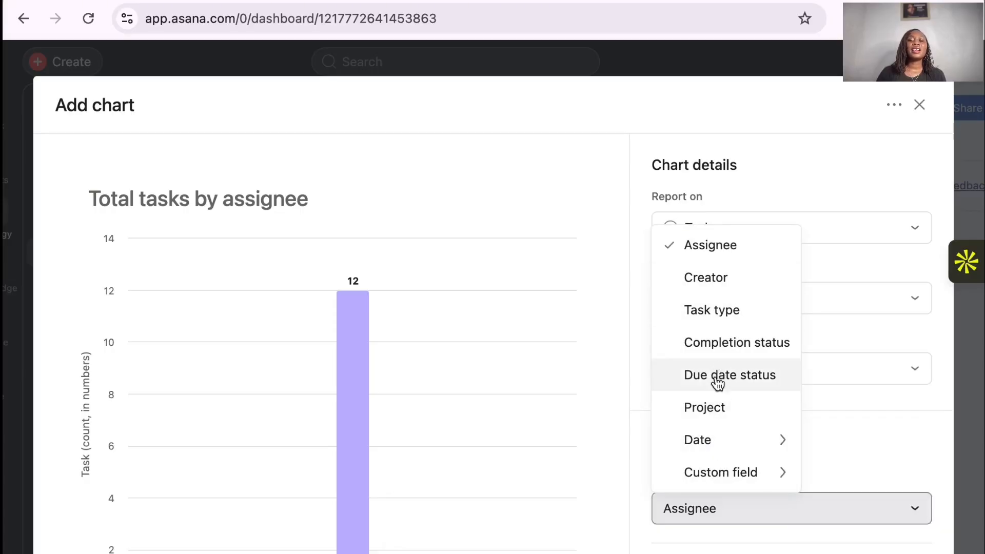
mouse_move(729, 472)
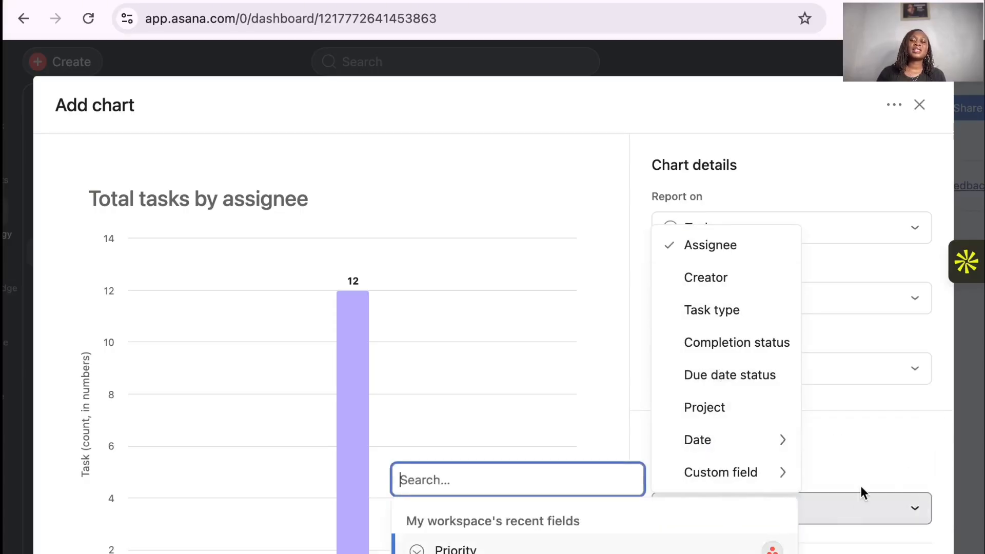
scroll(862, 485, down, 5)
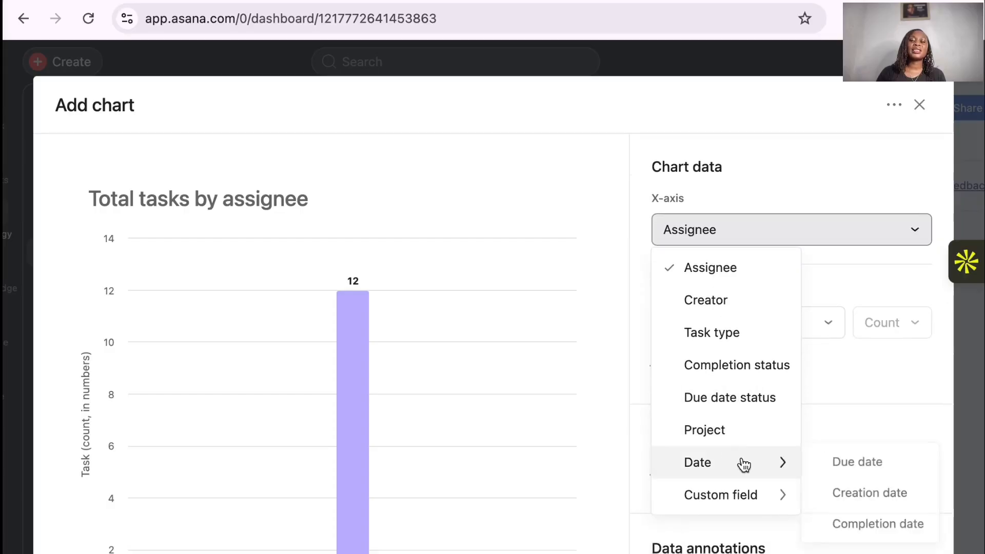
mouse_move(714, 511)
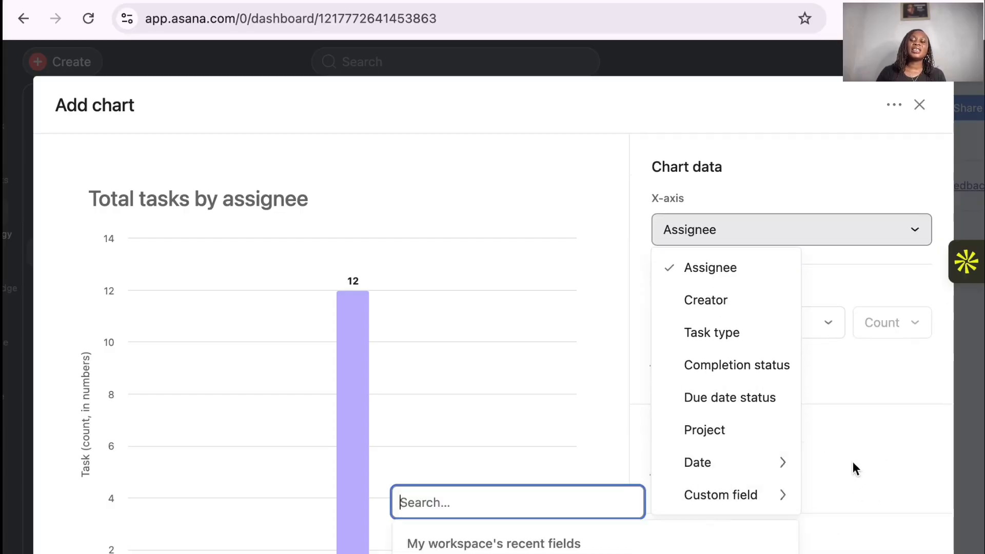
scroll(842, 439, down, 2)
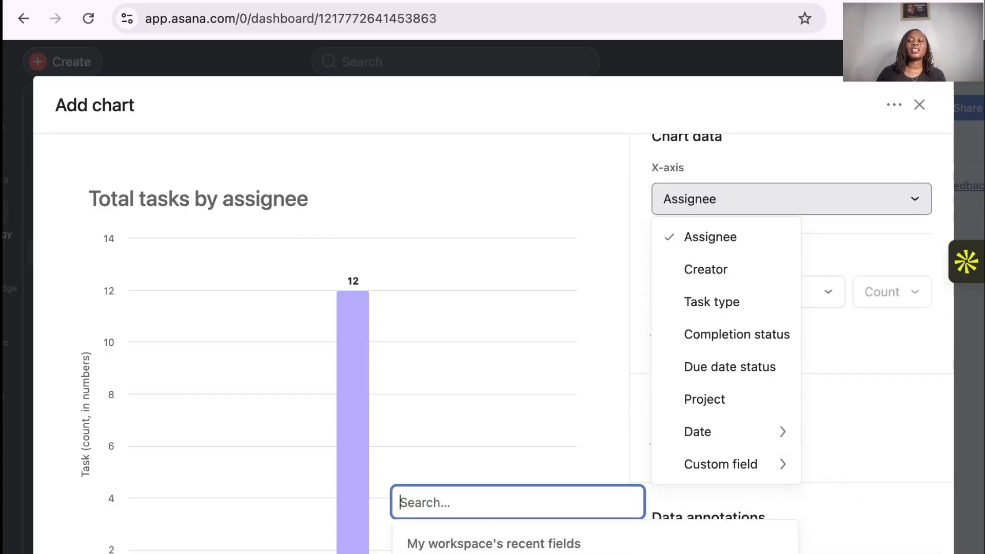
key(Escape)
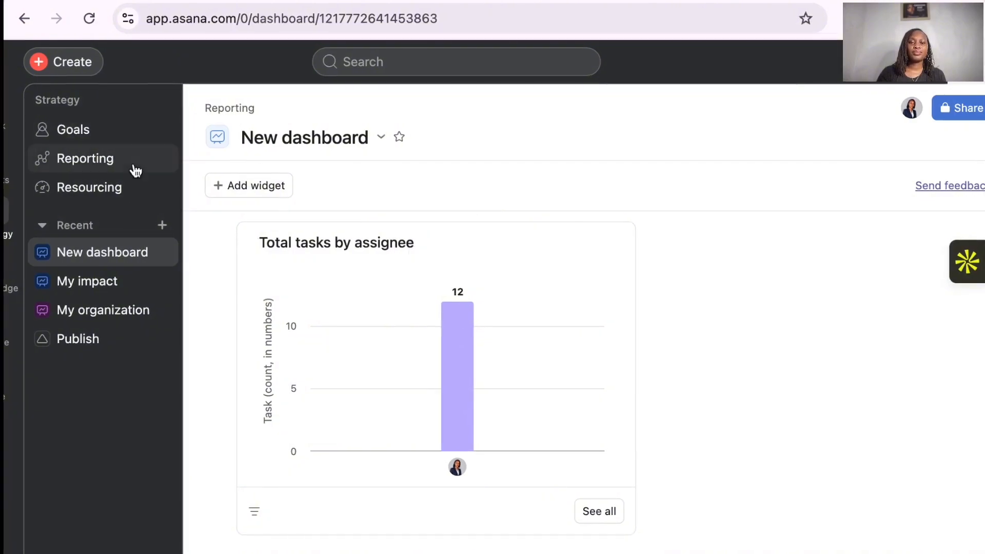
Examine the Resourcing page and its Capacity planning example
click(106, 186)
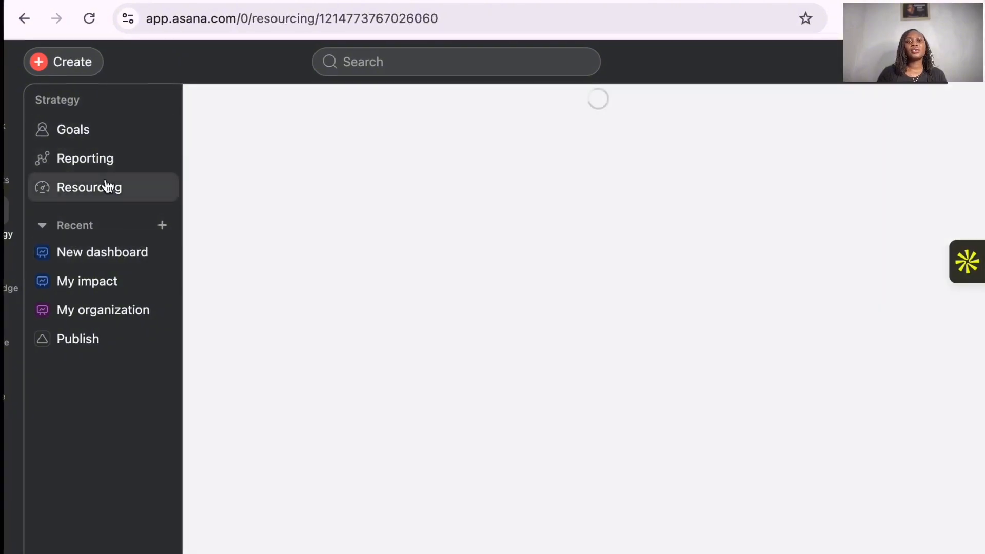
scroll(385, 262, down, 2)
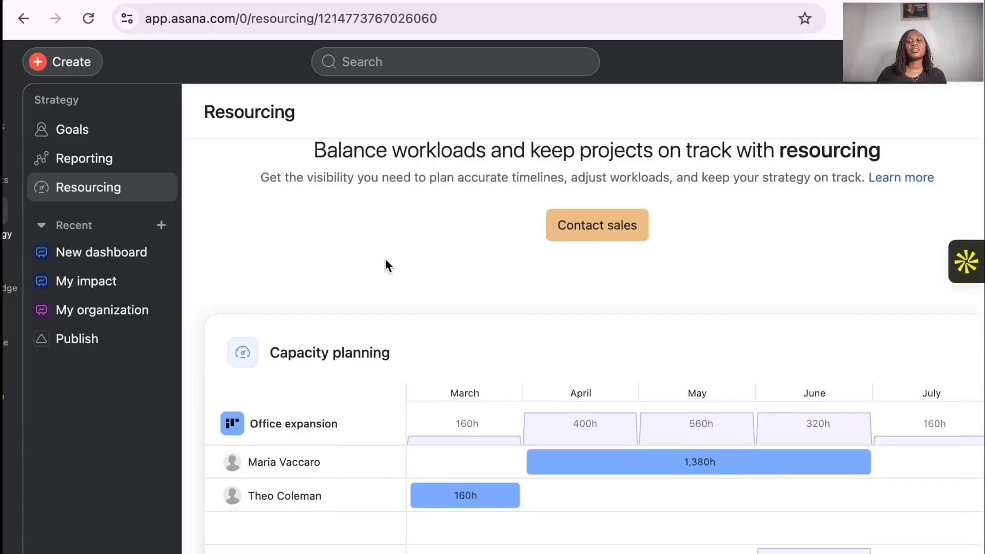
scroll(385, 262, up, 1)
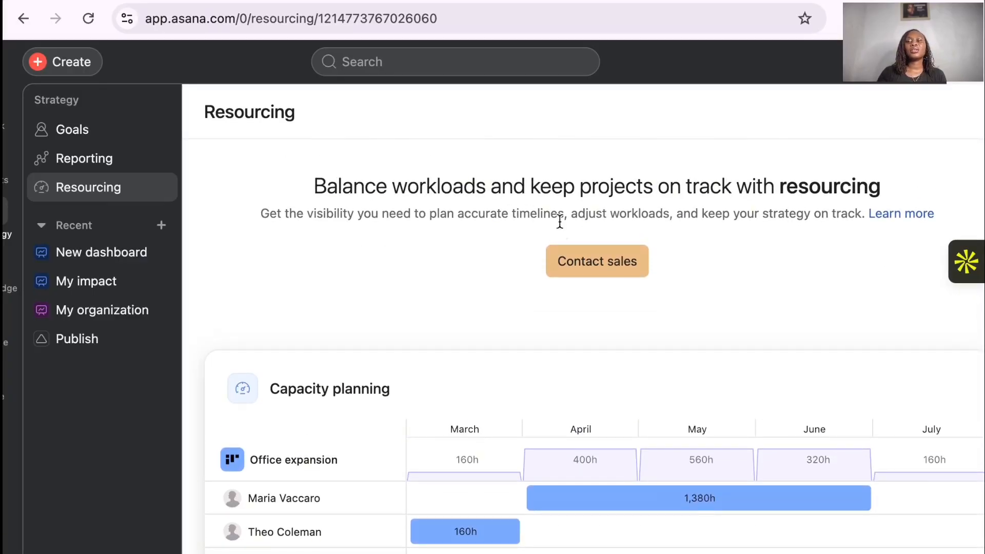
scroll(628, 312, down, 8)
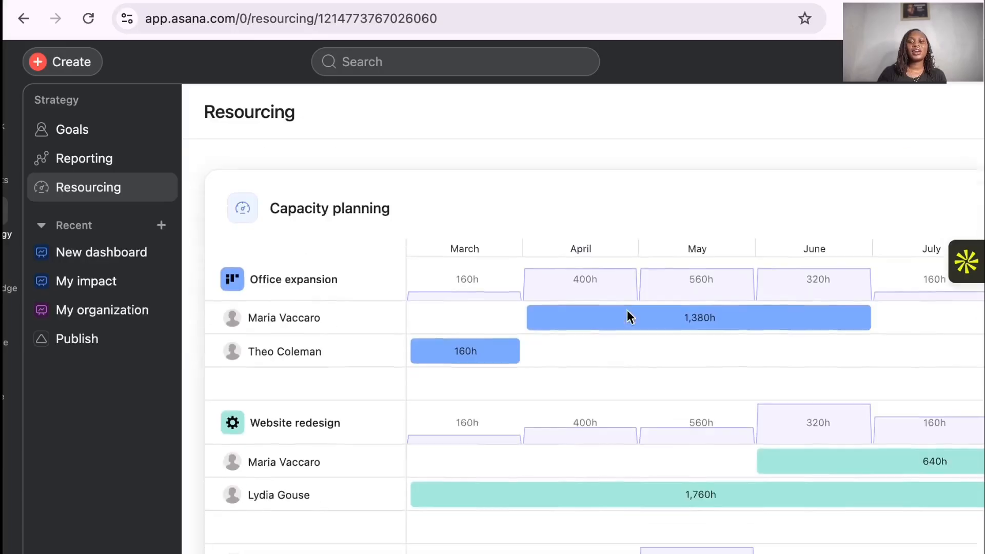
scroll(628, 312, up, 9)
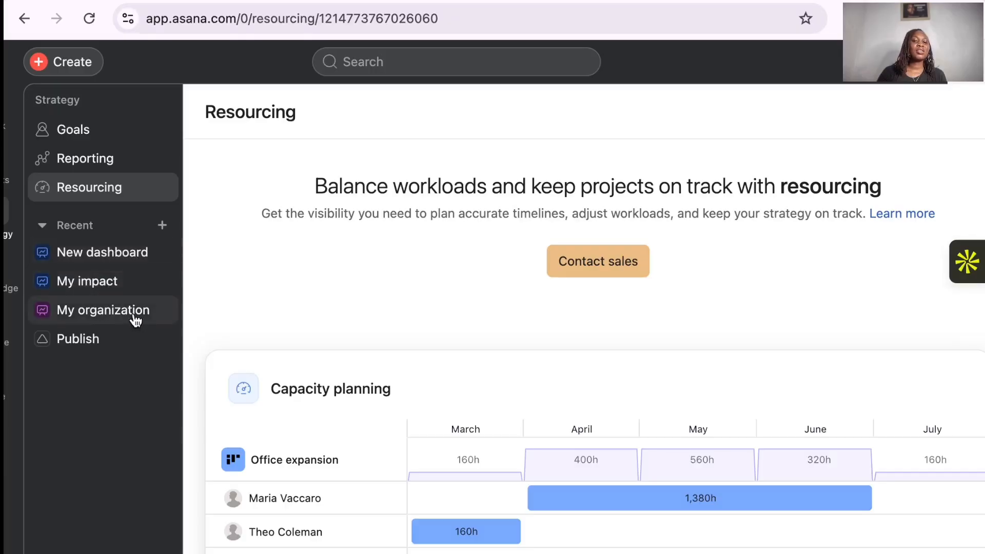
Open the recent Publish goal and review its details, progress chart, parent goals and related work
click(110, 348)
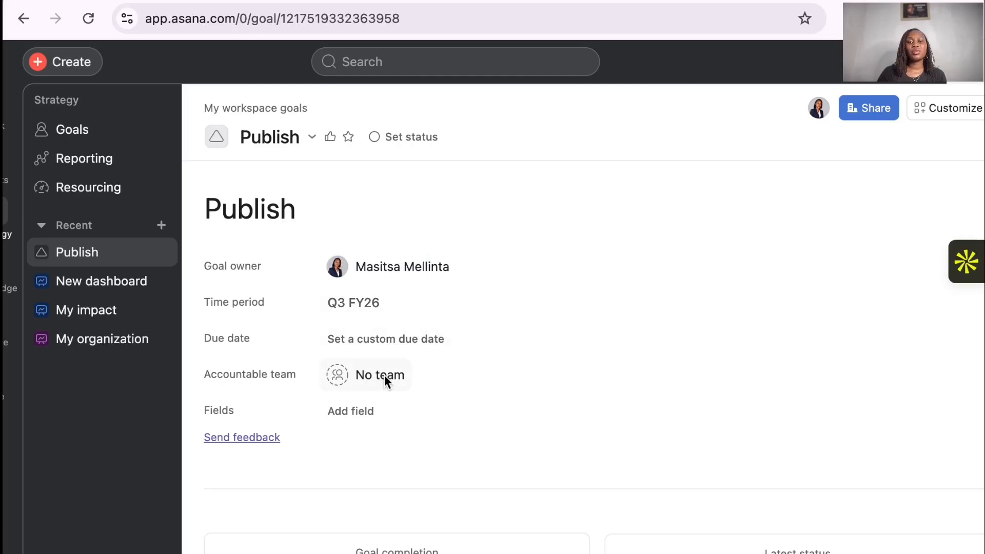
scroll(384, 375, down, 8)
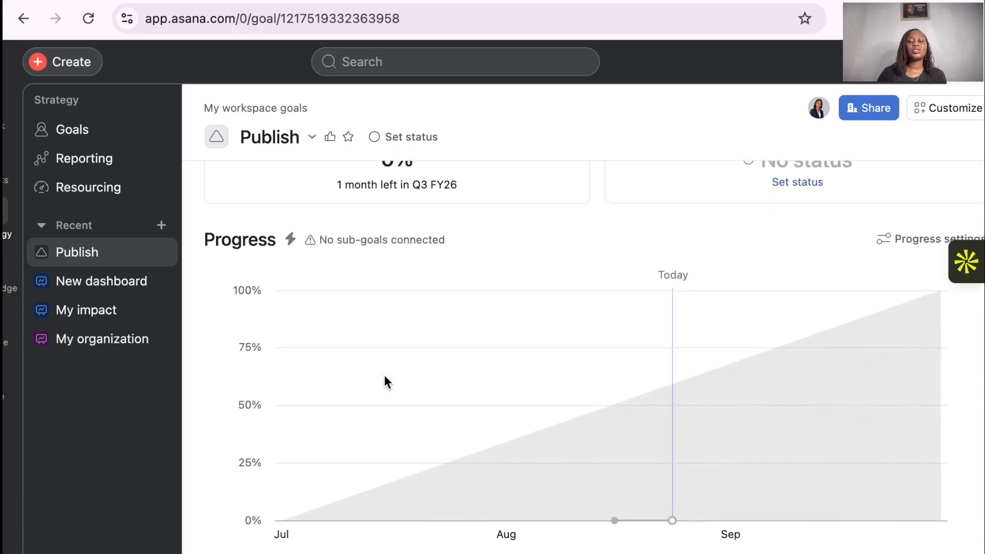
scroll(385, 377, down, 10)
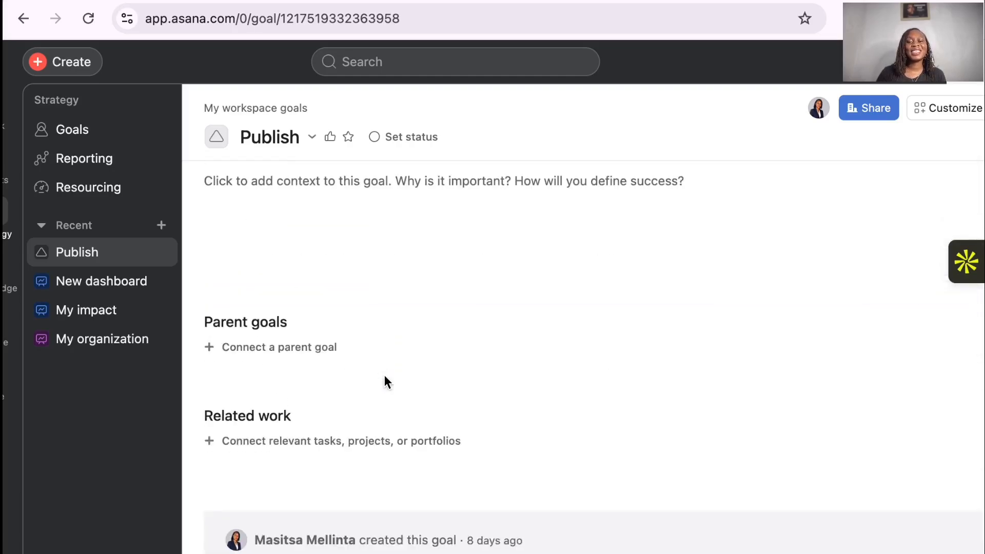
scroll(385, 380, up, 10)
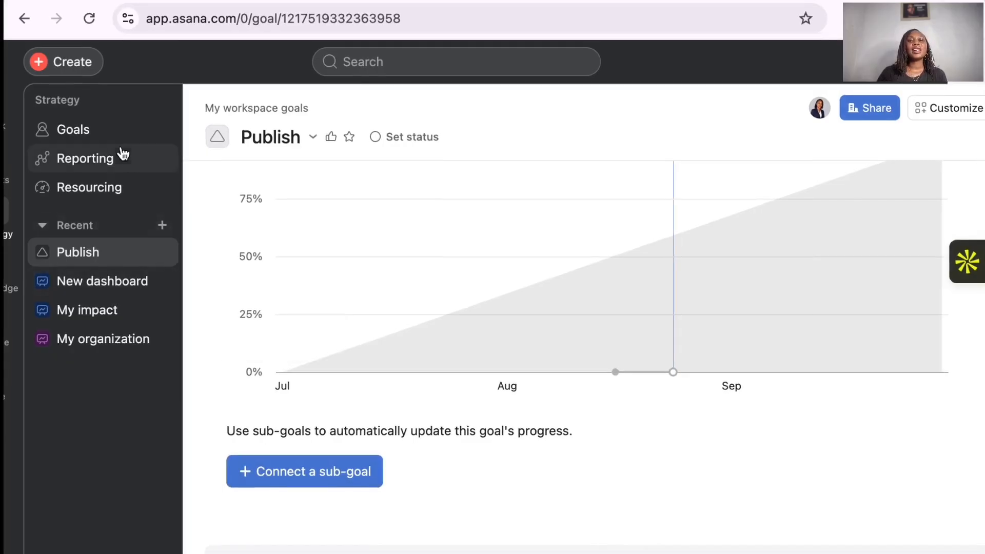
View the types of items that can be created in the workspace
click(83, 67)
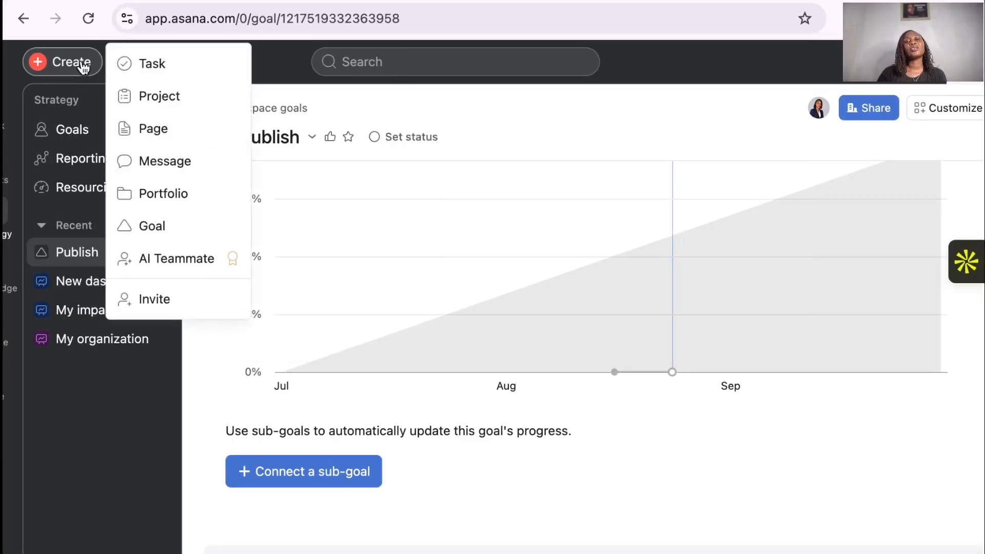